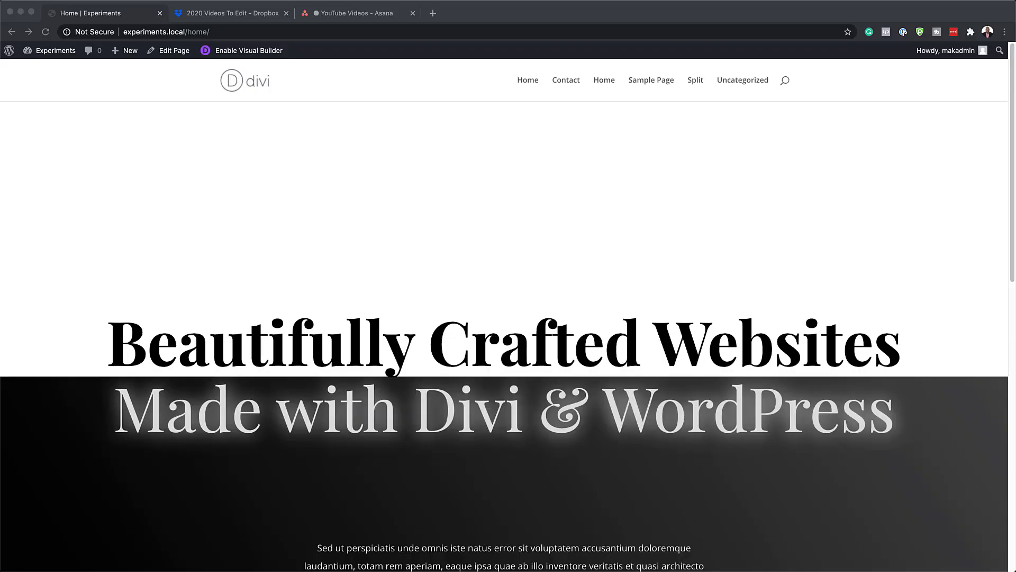
Step: Look over the example Home page from its split-background headline down to the footer and back
scroll(504, 318, "down", 5)
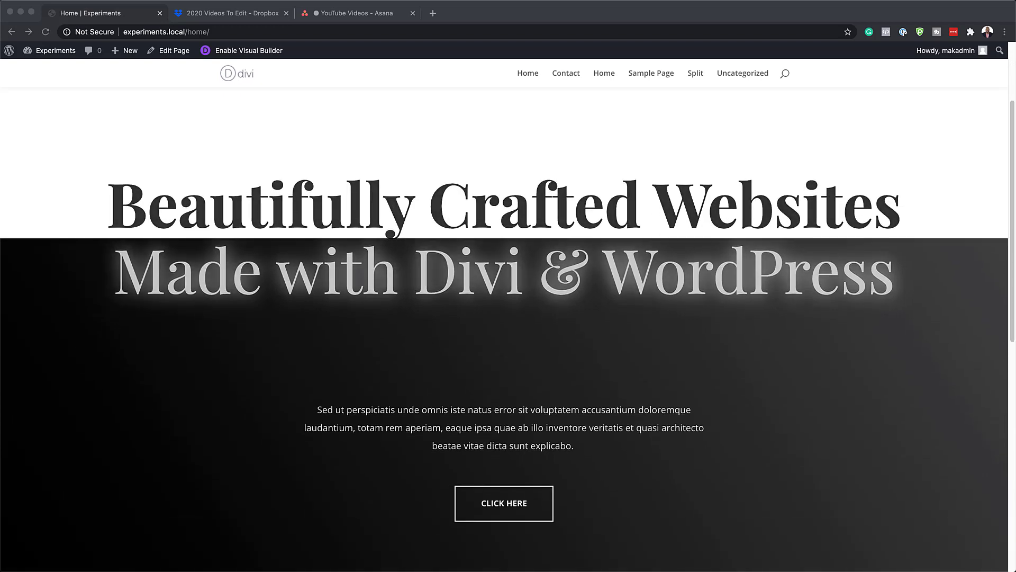
scroll(504, 318, "down", 10)
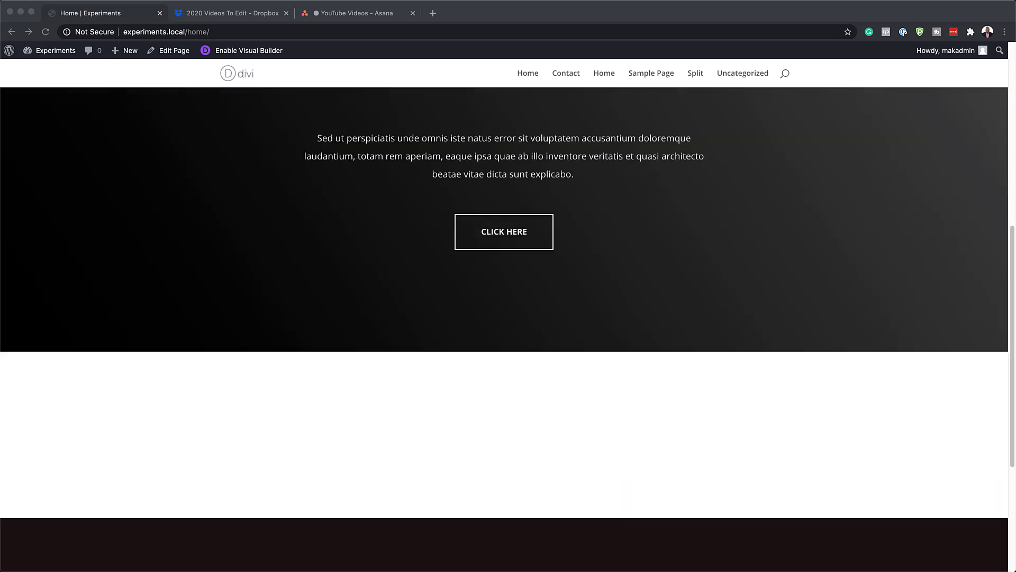
scroll(504, 317, "up", 15)
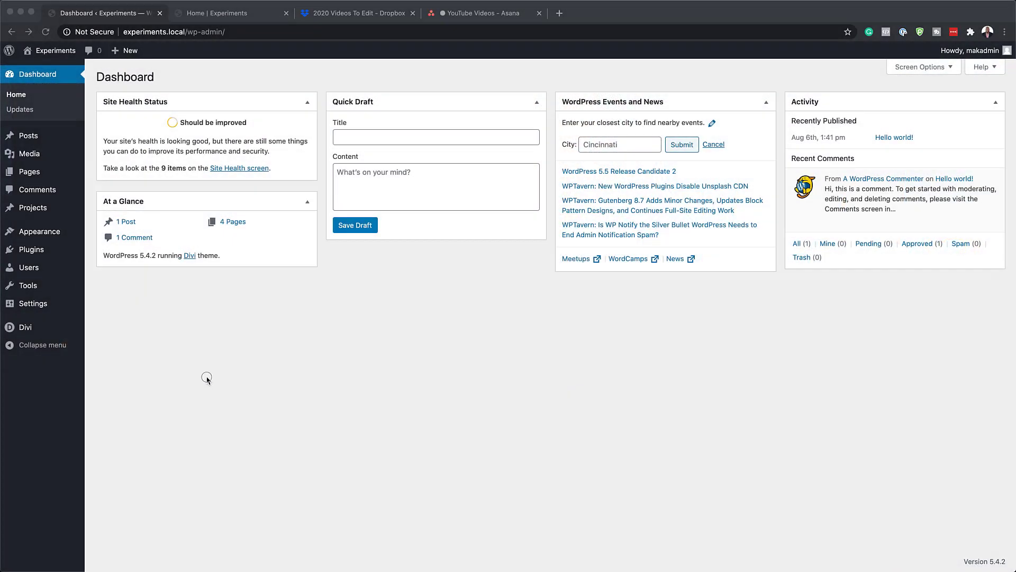
Step: Create a new WordPress page titled "Scroll Motion Effects"
left_click(207, 377)
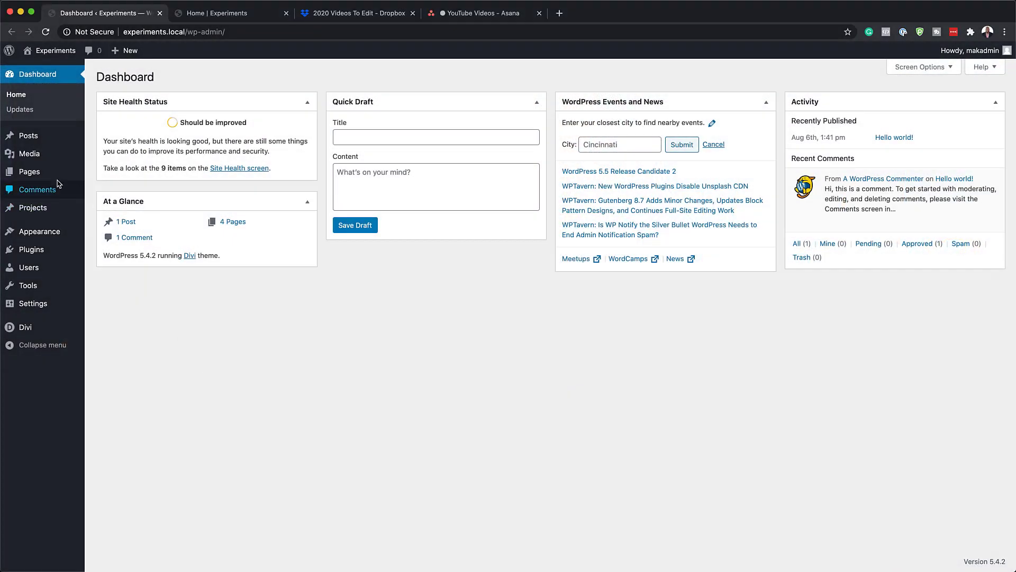
mouse_move(59, 175)
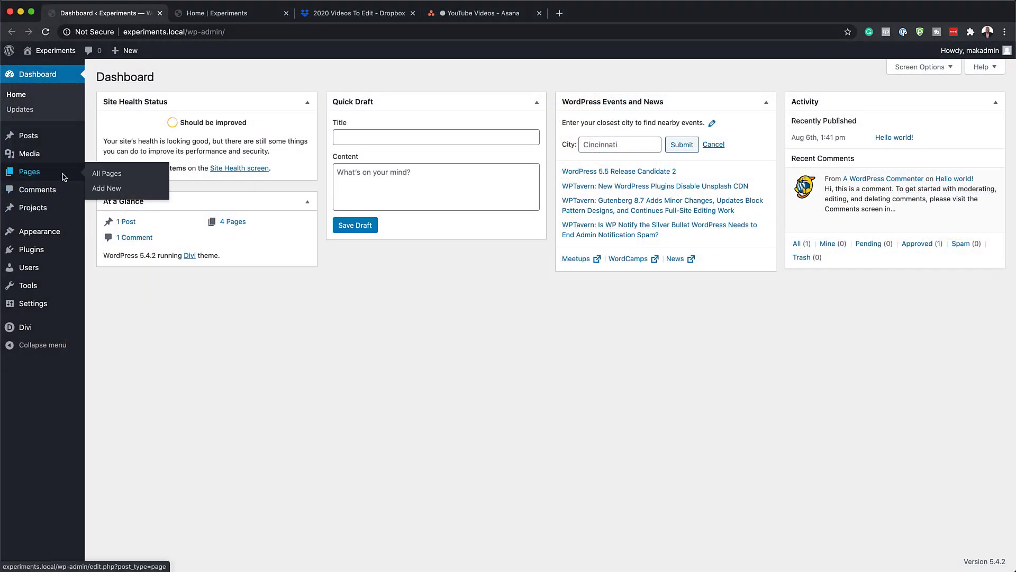
left_click(106, 191)
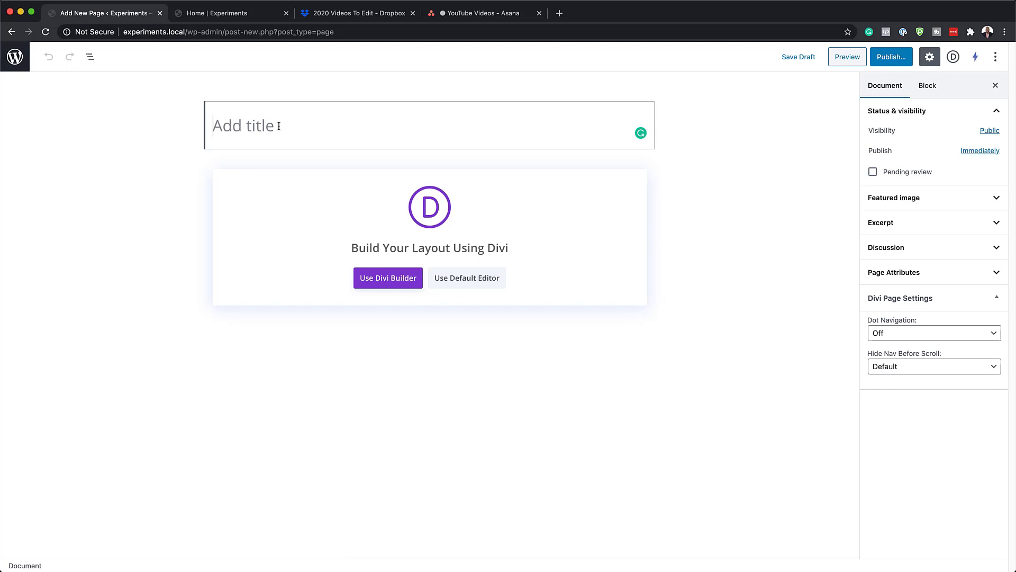
type("Scroll Motion Effects")
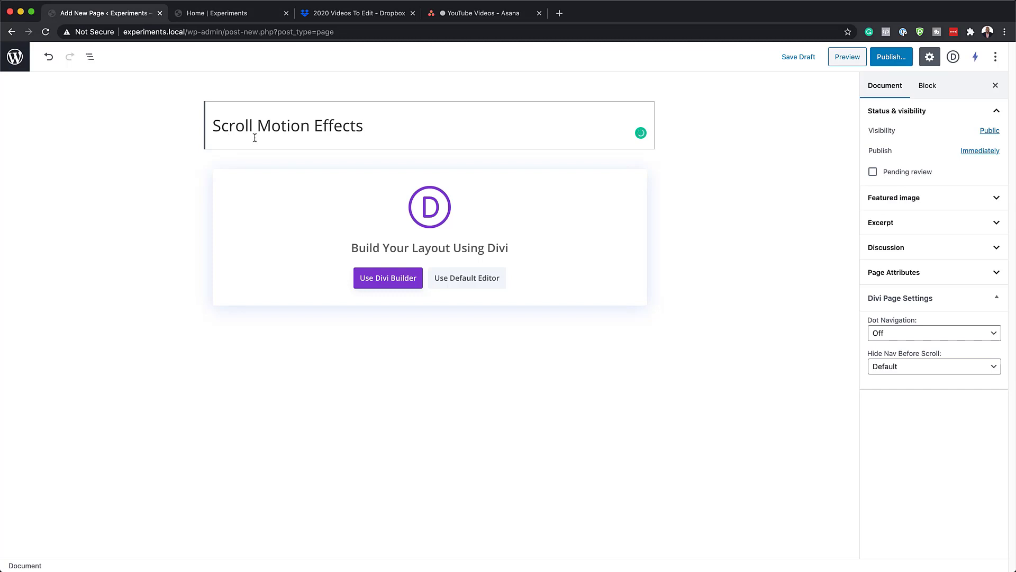
Step: Open the page in the Divi Builder, start building from scratch, and dismiss the row insertion prompt
left_click(390, 281)
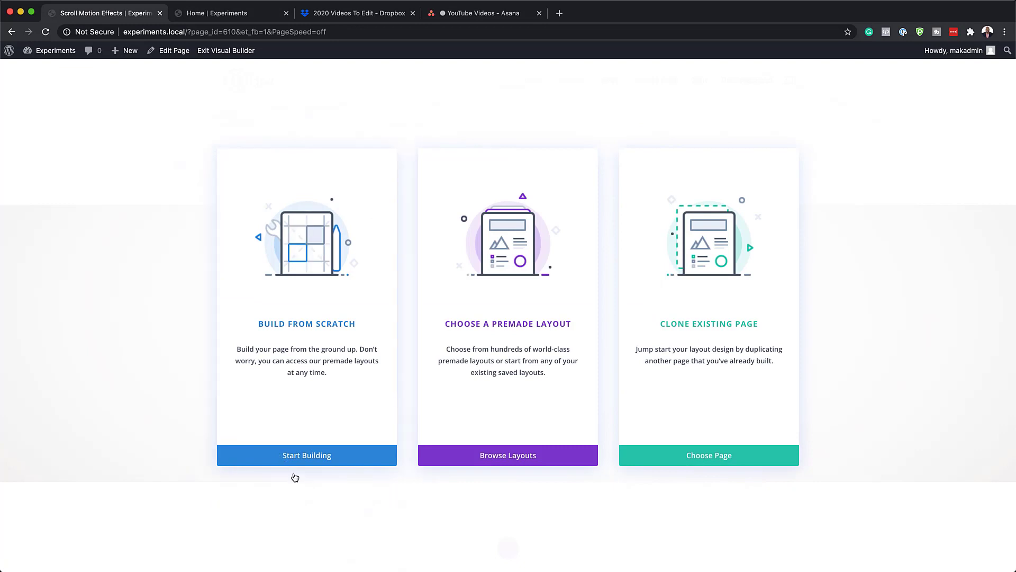
left_click(322, 456)
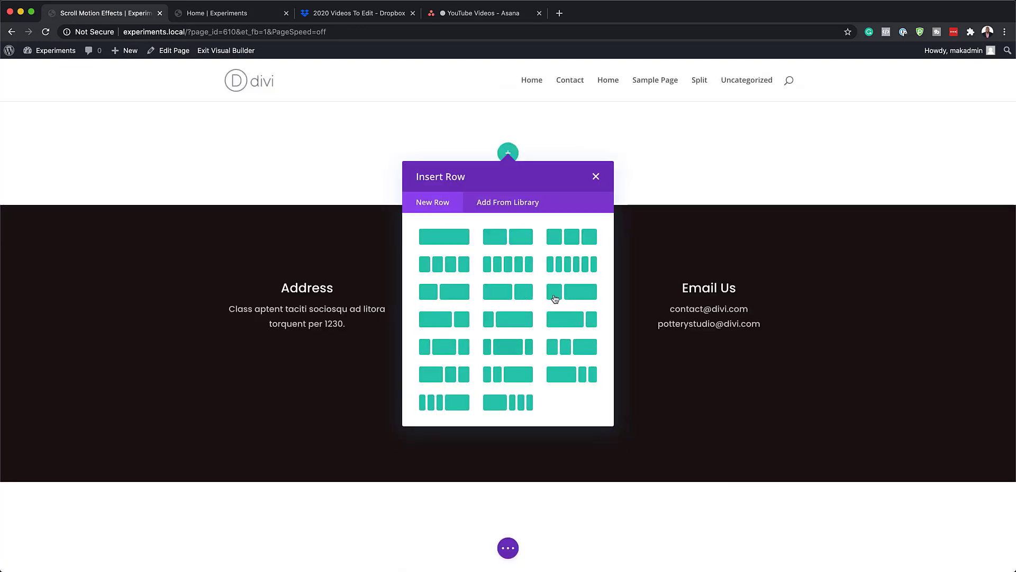
left_click(598, 176)
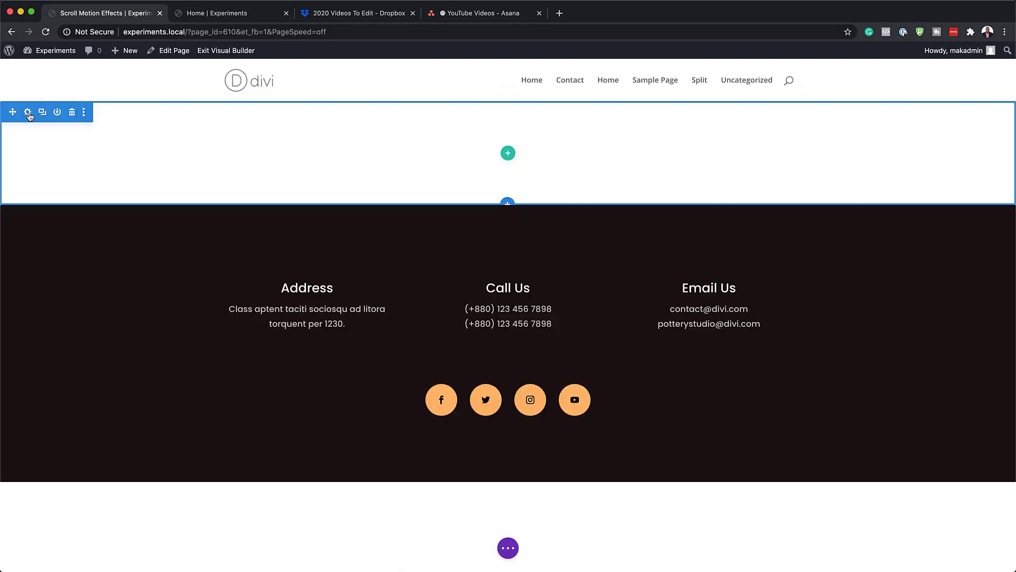
Step: Give the empty section a white (#ffffff) background color
left_click(29, 114)
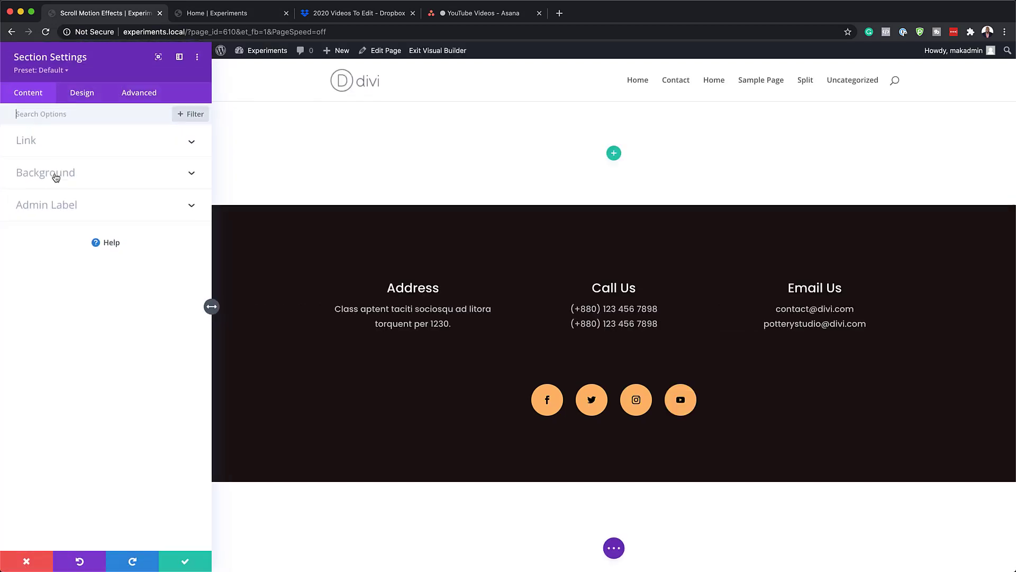
left_click(55, 175)
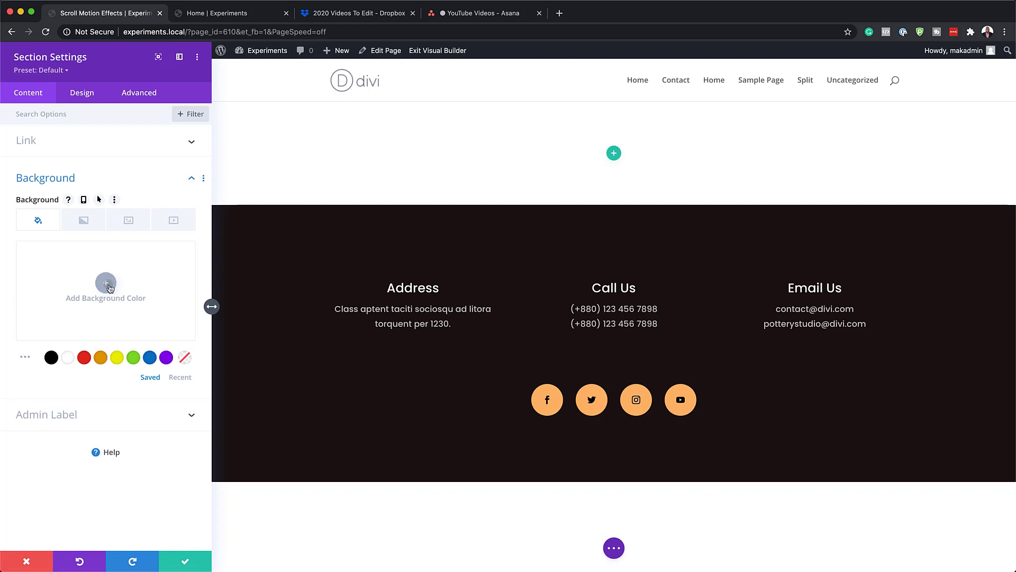
left_click(106, 290)
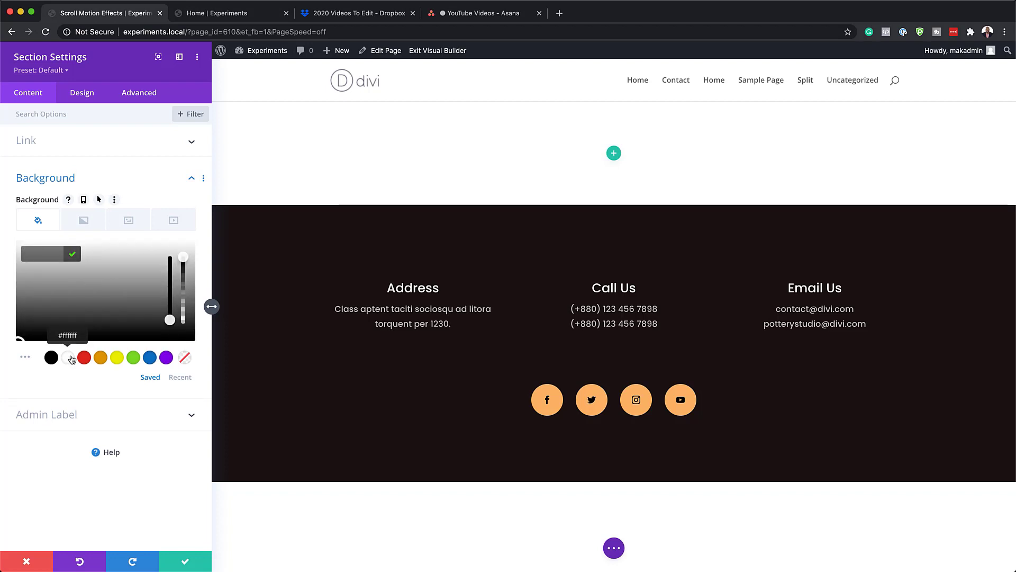
left_click(68, 357)
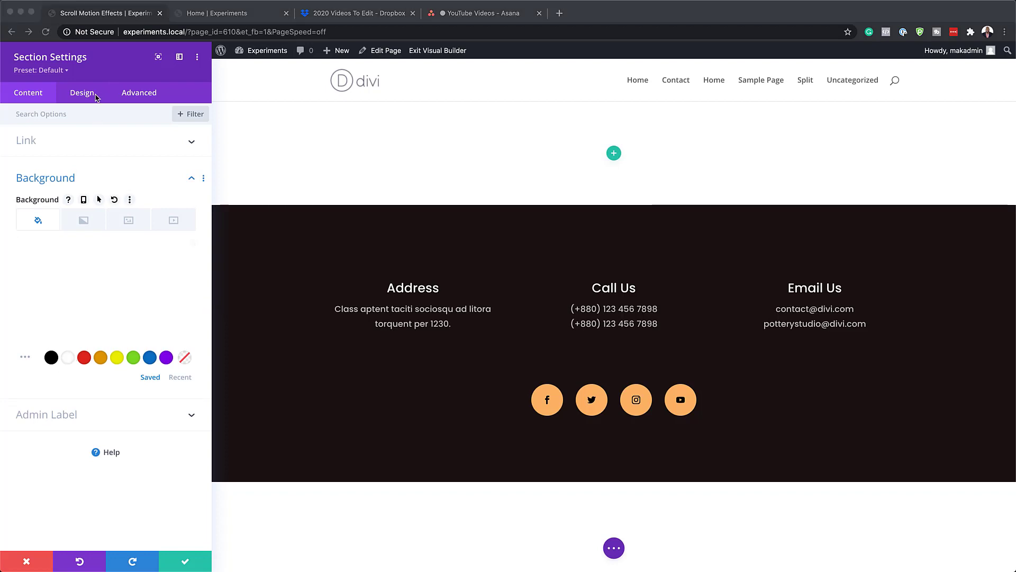
Step: Set the section's top padding to 15vw and its bottom padding to 0vw
left_click(88, 95)
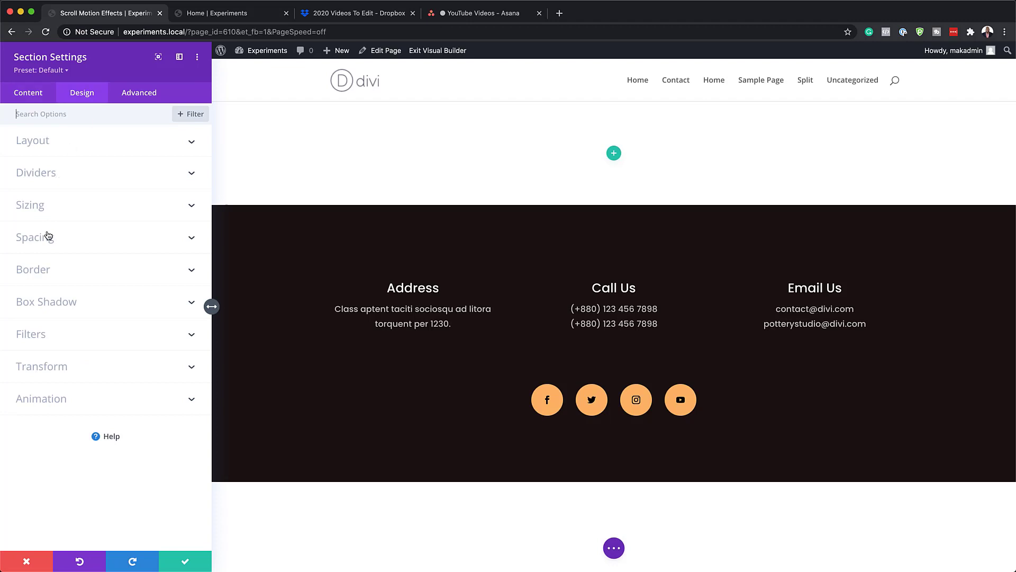
left_click(49, 237)
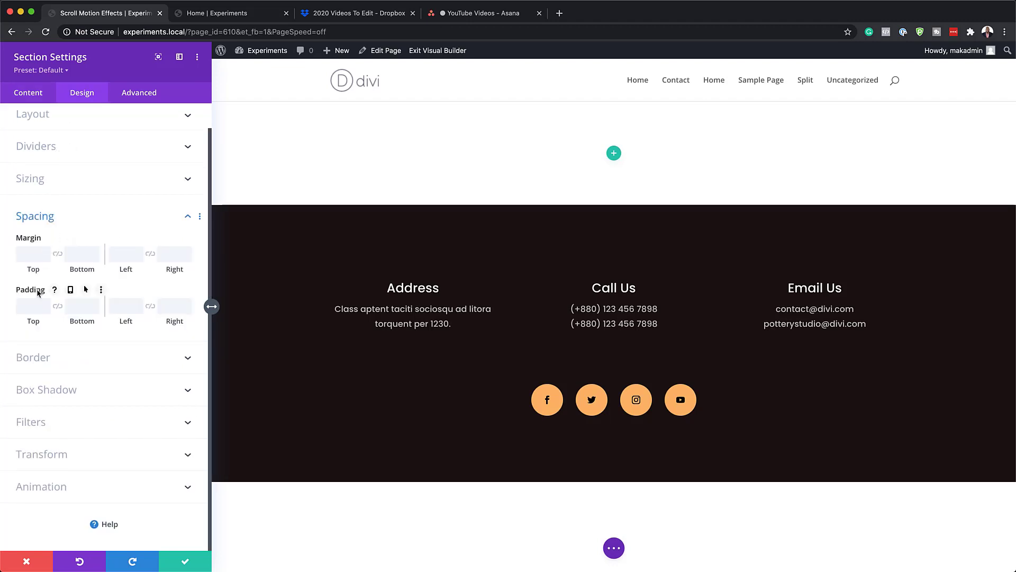
left_click(31, 305)
type("15vw")
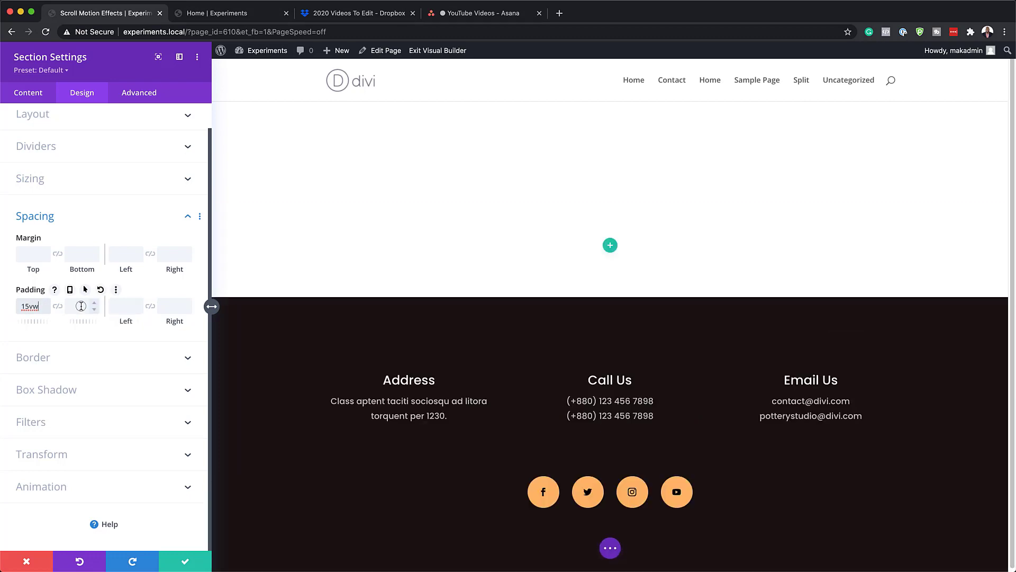
left_click(81, 306)
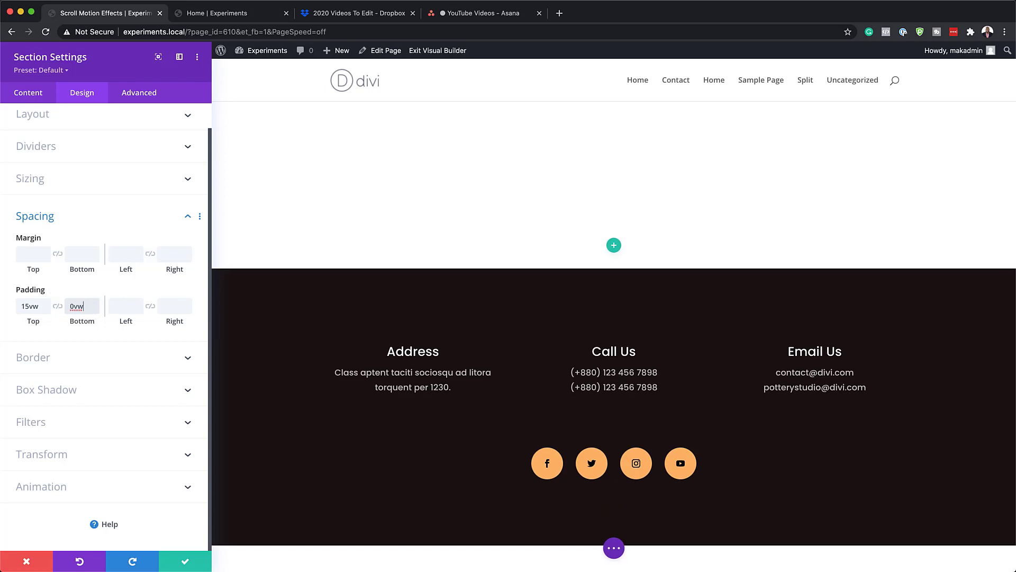
Step: Set the section's horizontal and vertical overflow to Hidden and save the section settings
left_click(139, 93)
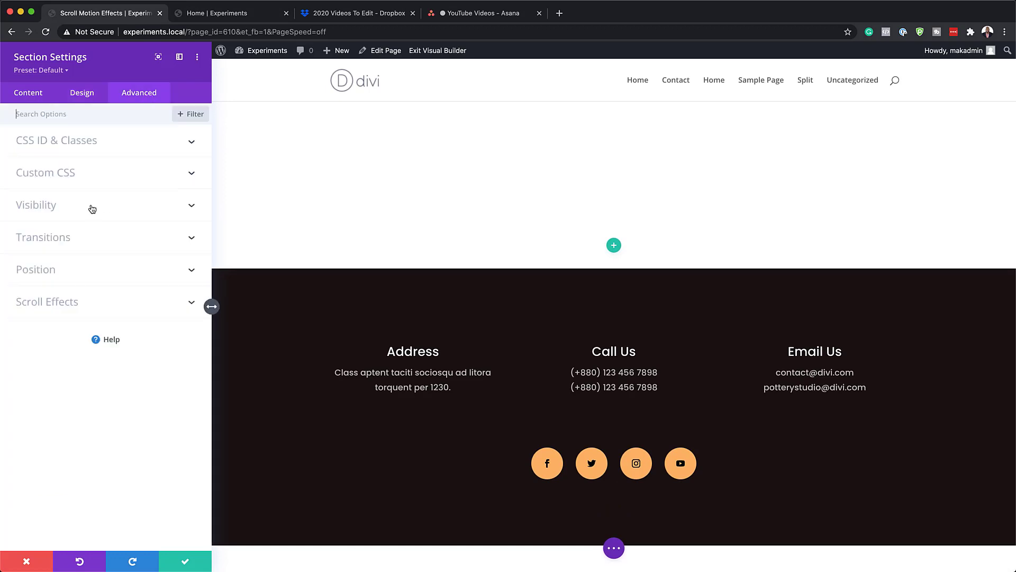
left_click(92, 208)
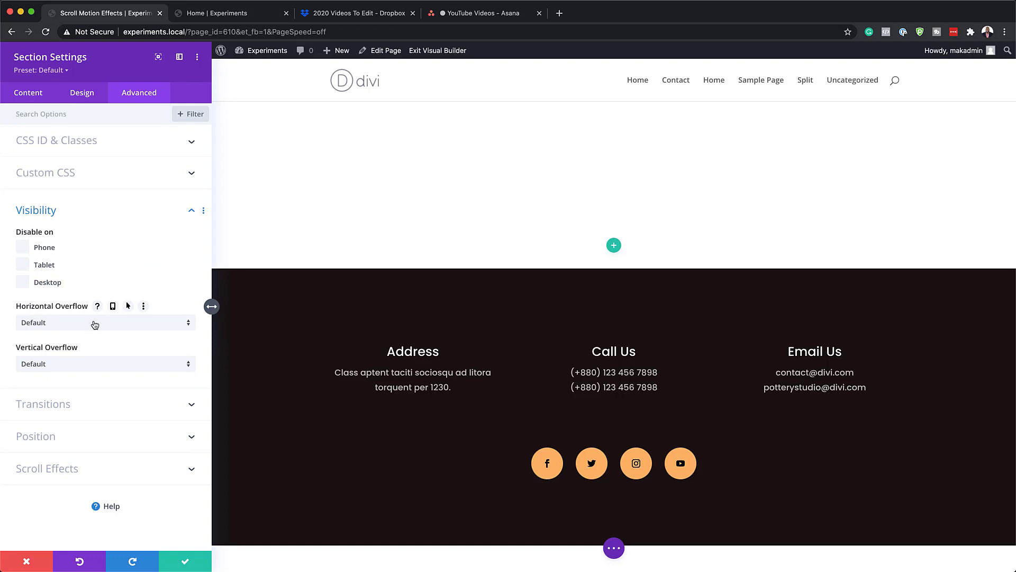
left_click(93, 325)
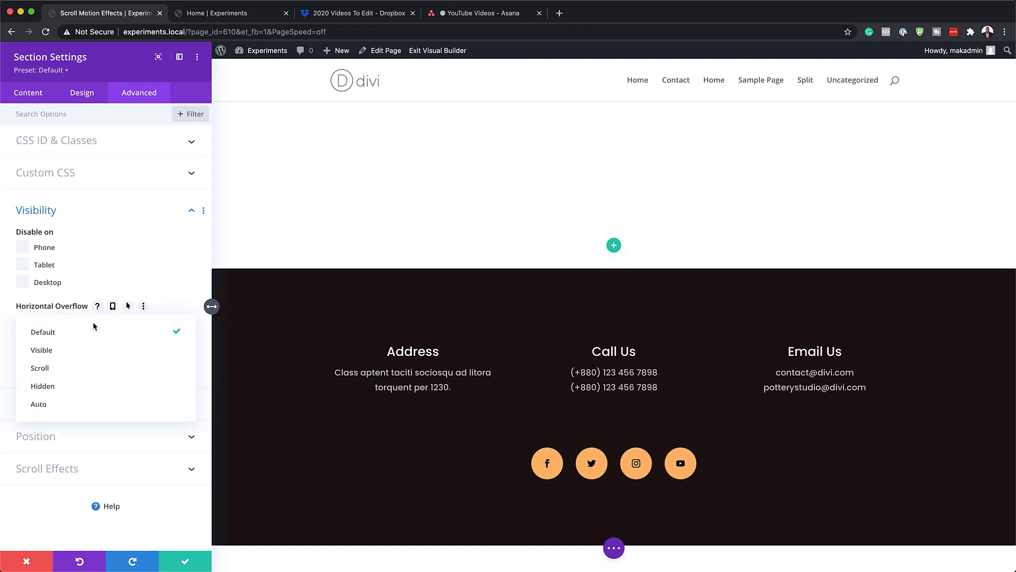
left_click(86, 390)
left_click(84, 365)
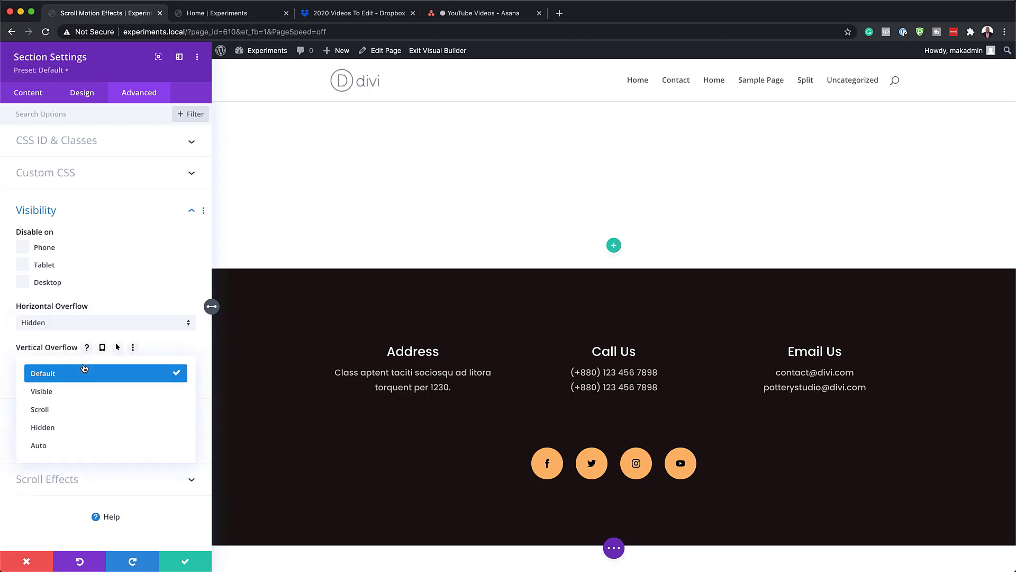
left_click(89, 429)
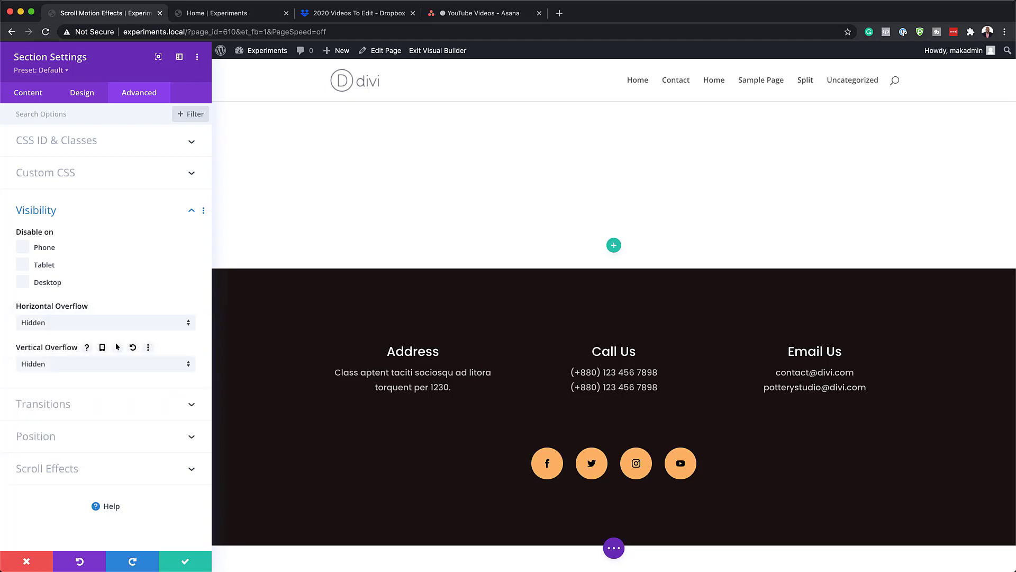
left_click(199, 560)
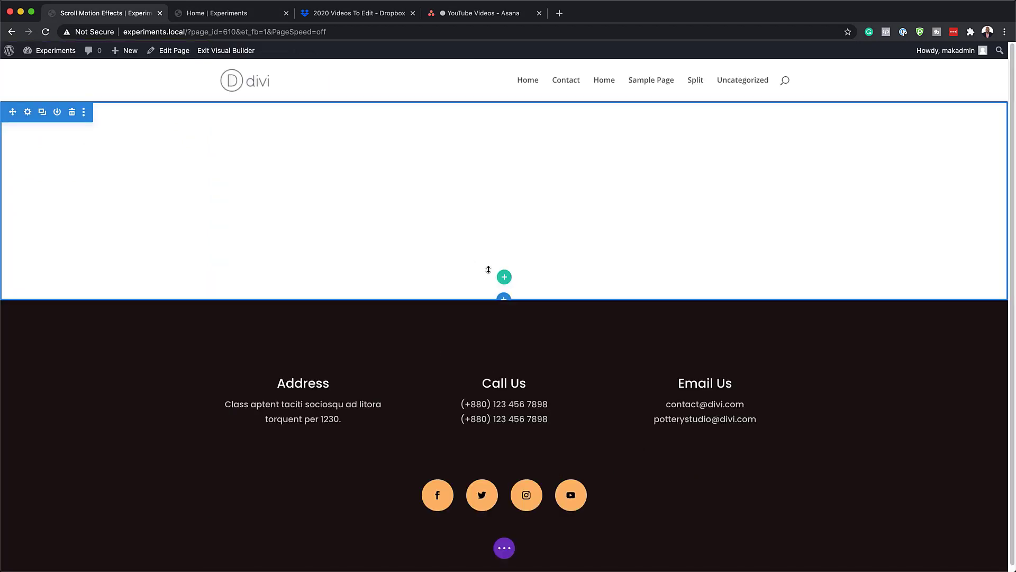
Step: Insert a single-column row into the section without adding a module
left_click(505, 277)
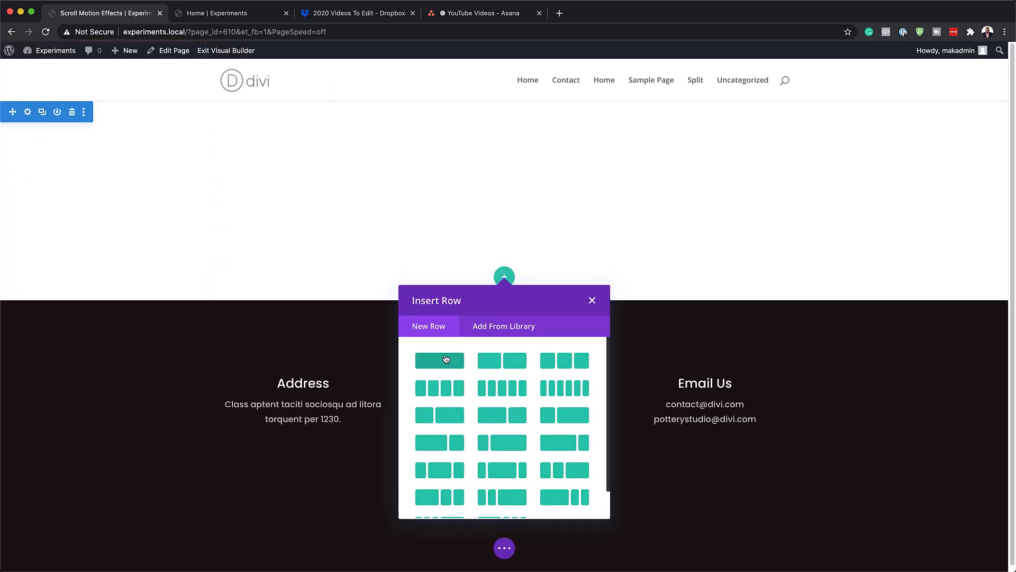
left_click(446, 360)
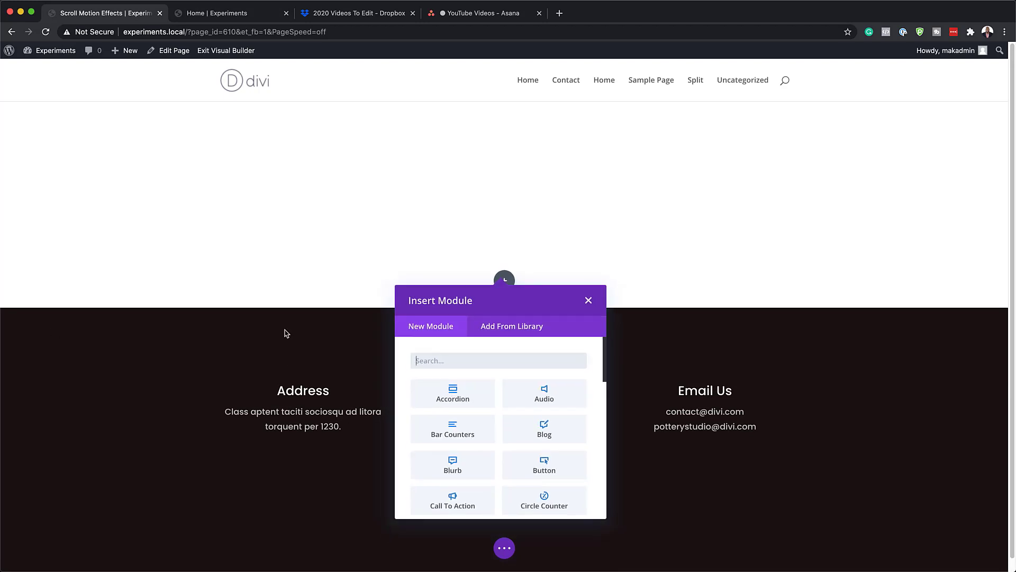
left_click(589, 301)
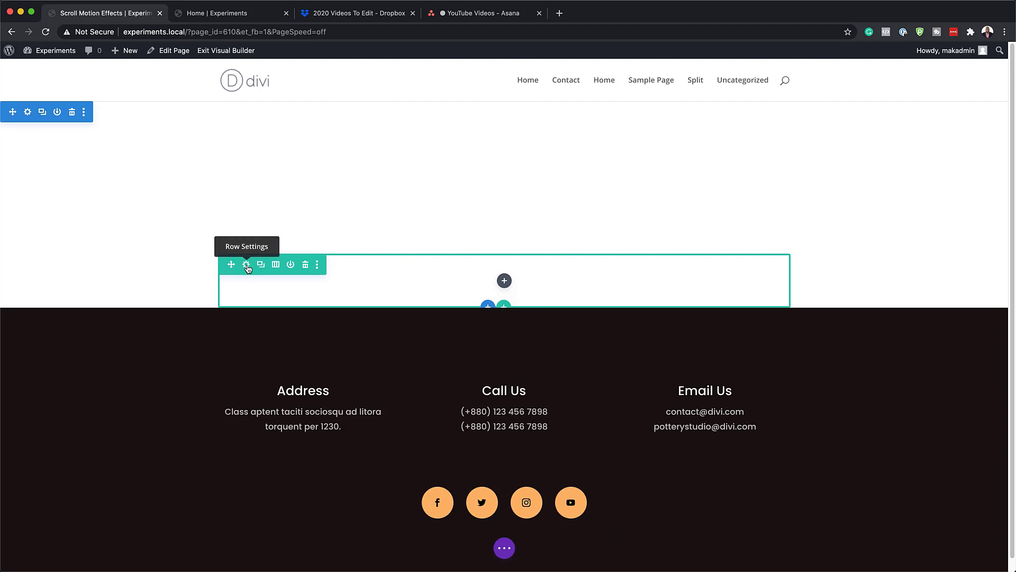
Step: Set the new row's width to 90% and its max width to 100%
left_click(246, 264)
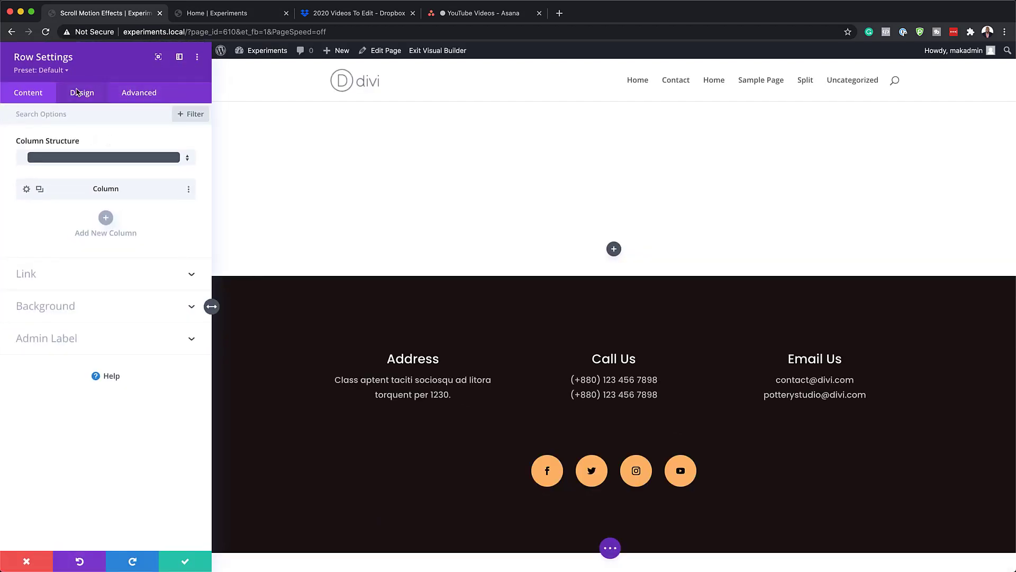
left_click(77, 95)
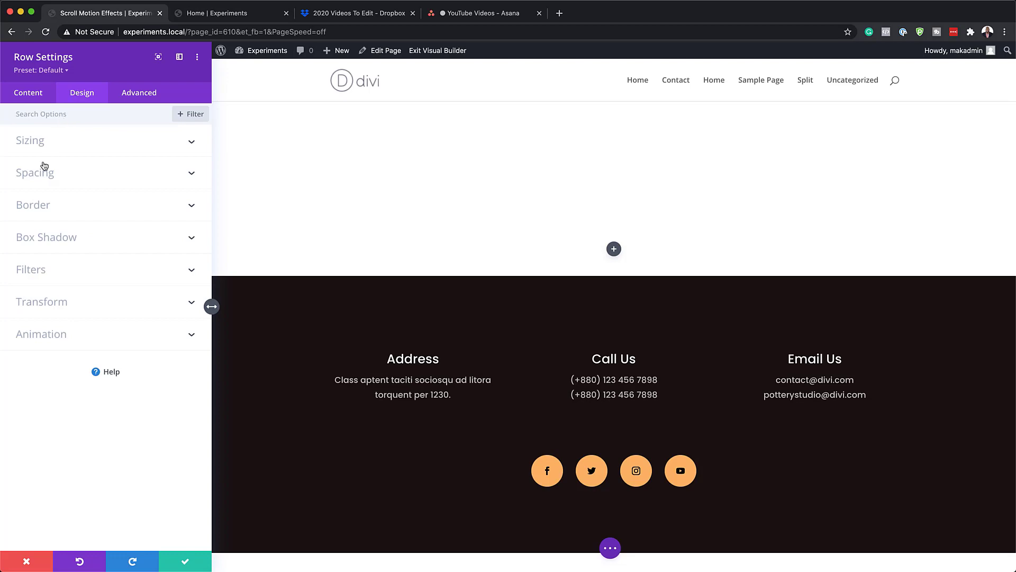
left_click(38, 141)
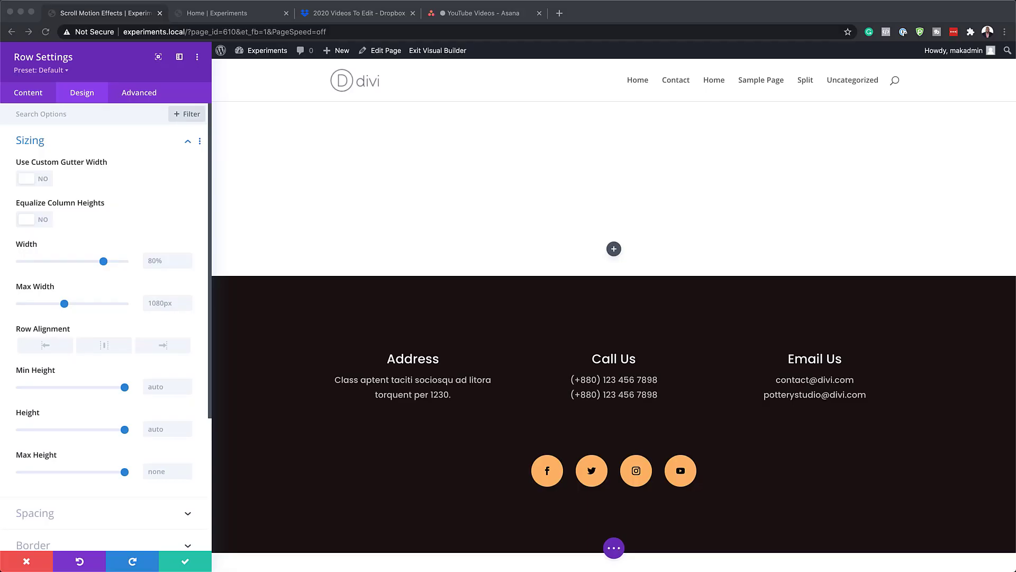
left_click(165, 262)
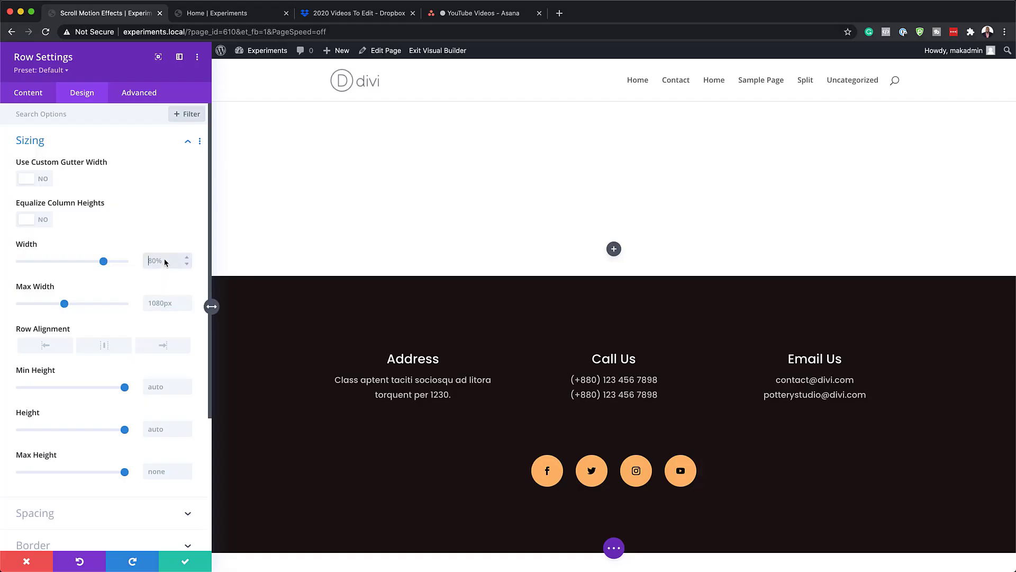
type("90")
left_click(166, 304)
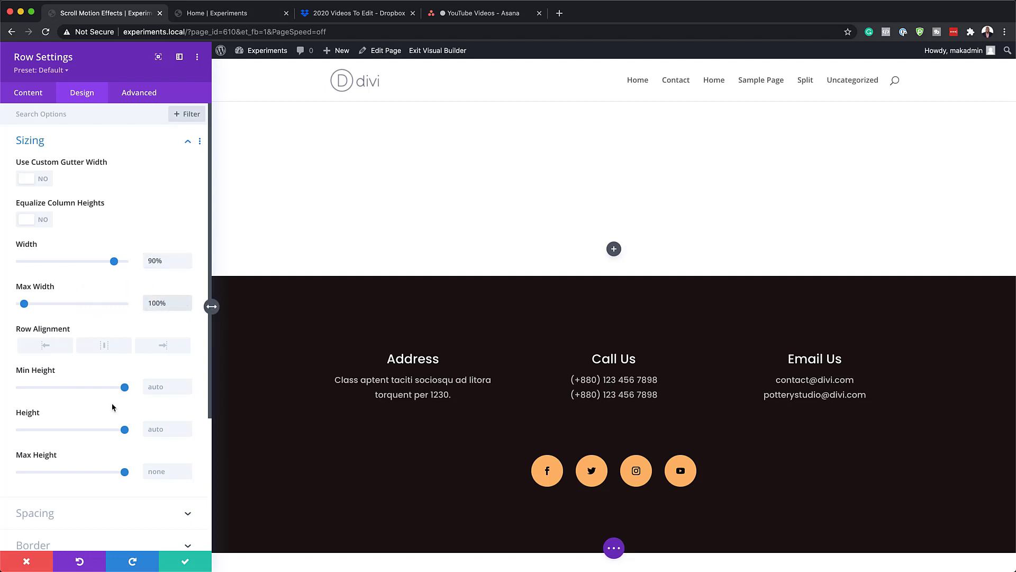
Step: Set the row's top and bottom padding to 0px with the two values linked, and save the row settings
scroll(50, 411, "down", 4)
left_click(44, 420)
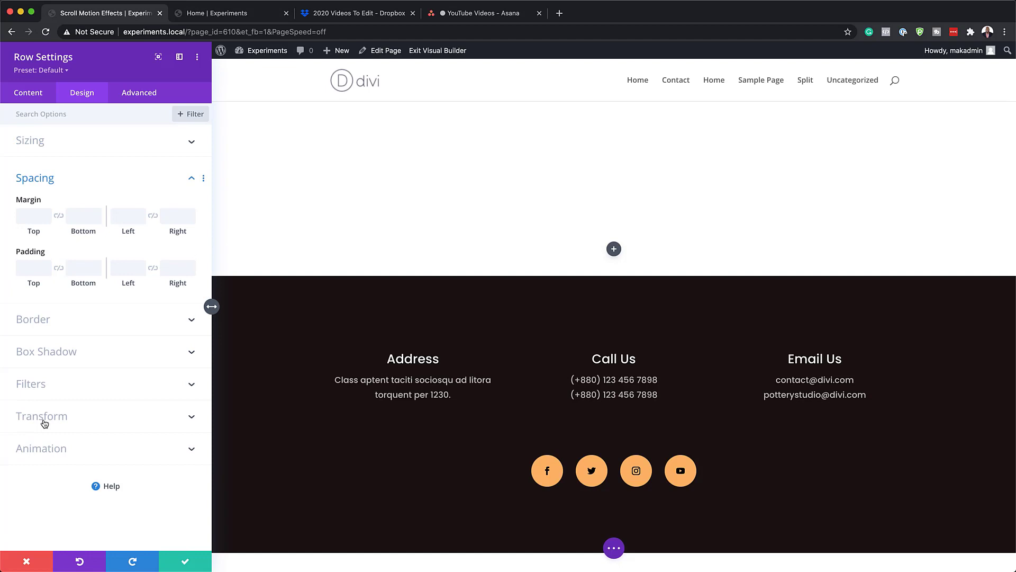
left_click(35, 271)
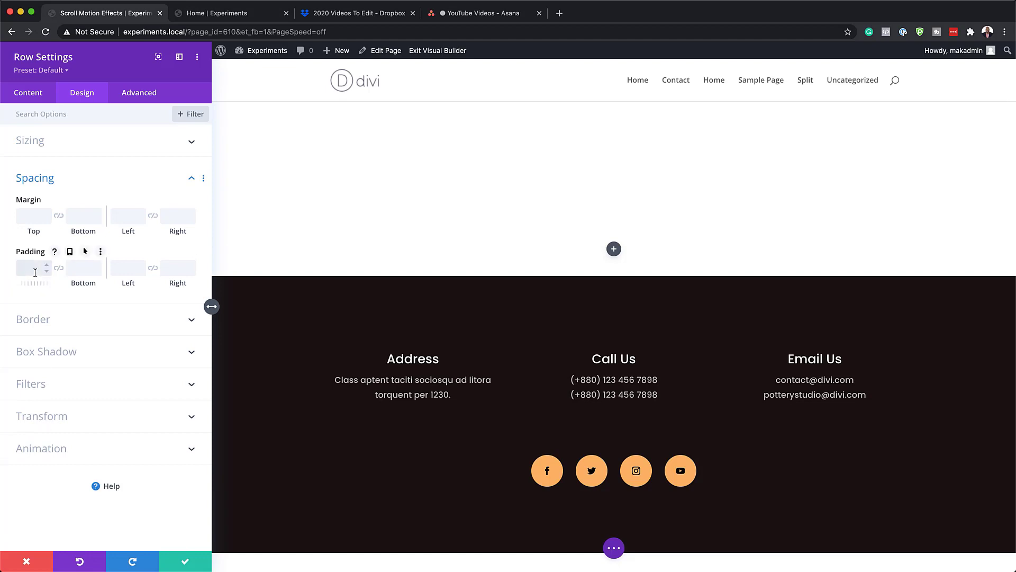
type("0px")
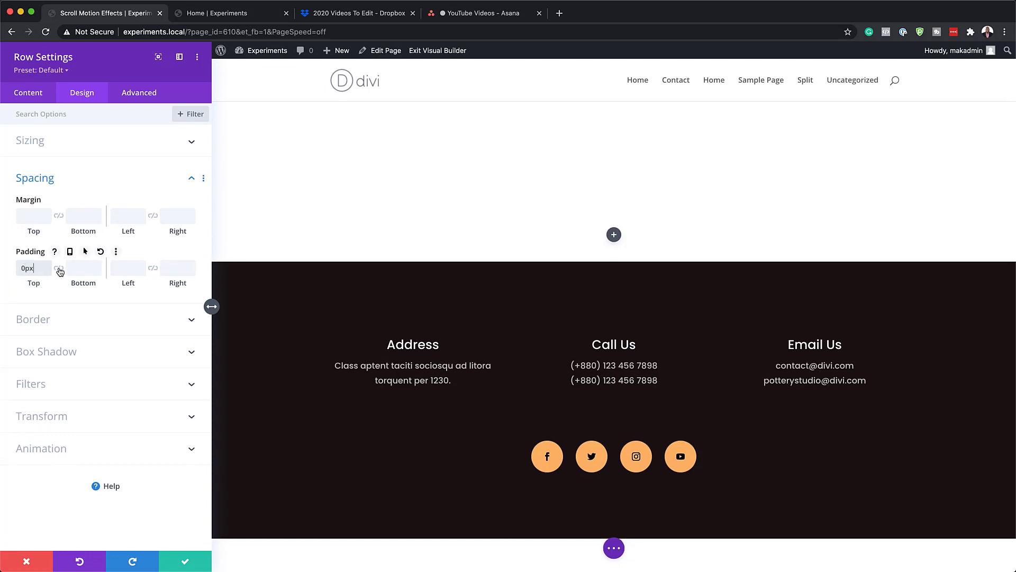
left_click(58, 268)
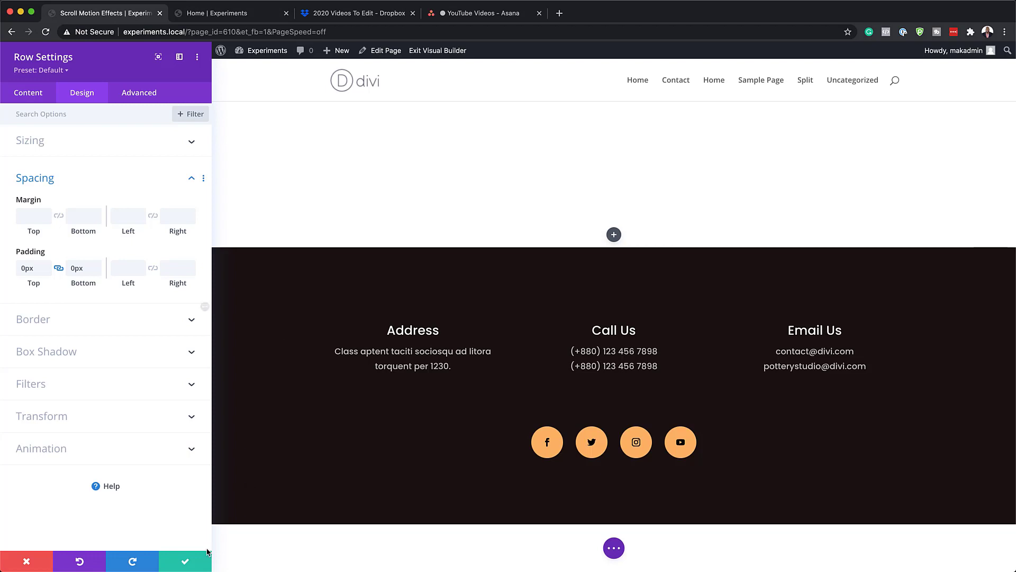
left_click(185, 561)
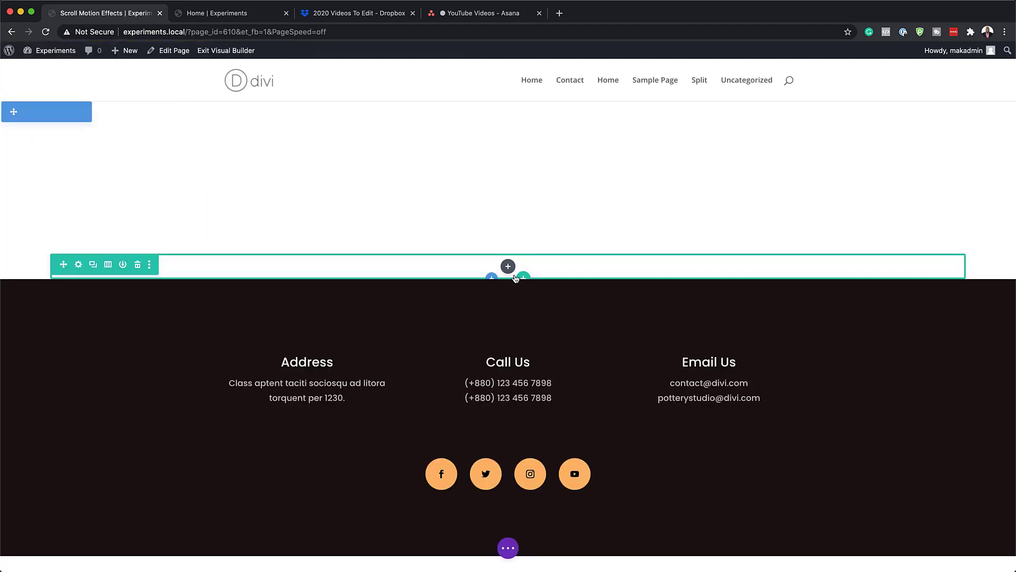
Step: Add a Text module to the empty row
left_click(508, 266)
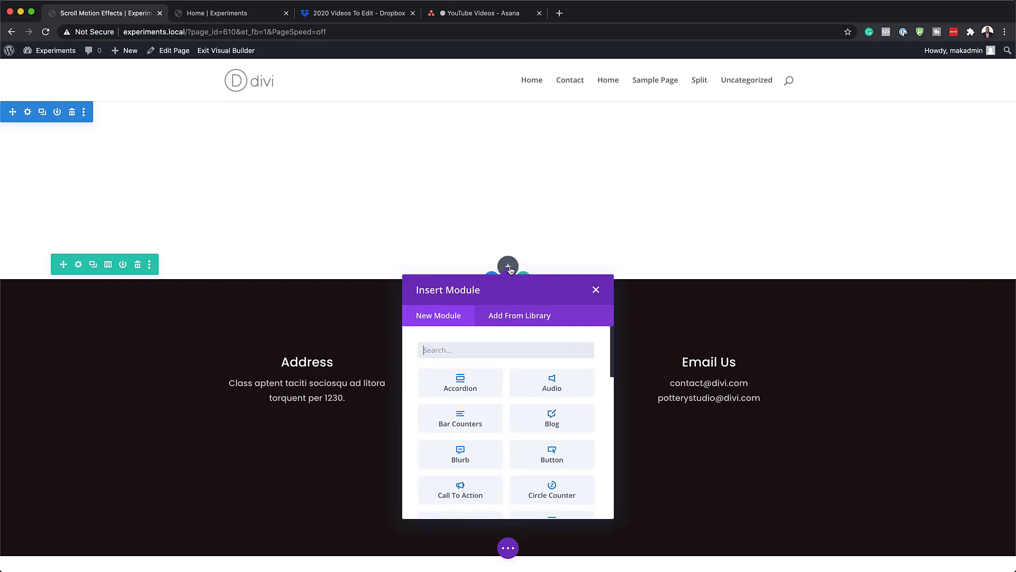
type("text")
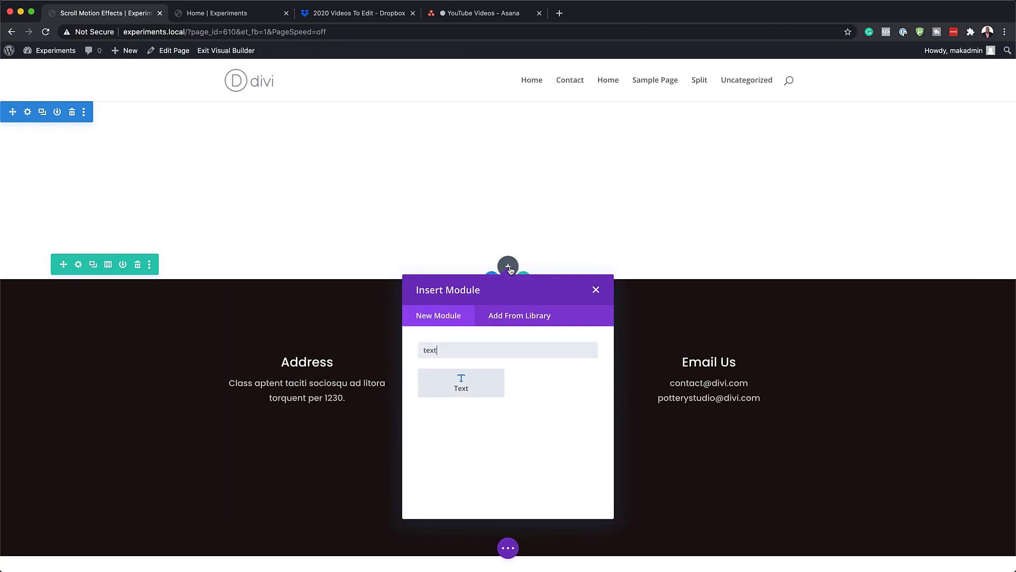
left_click(487, 381)
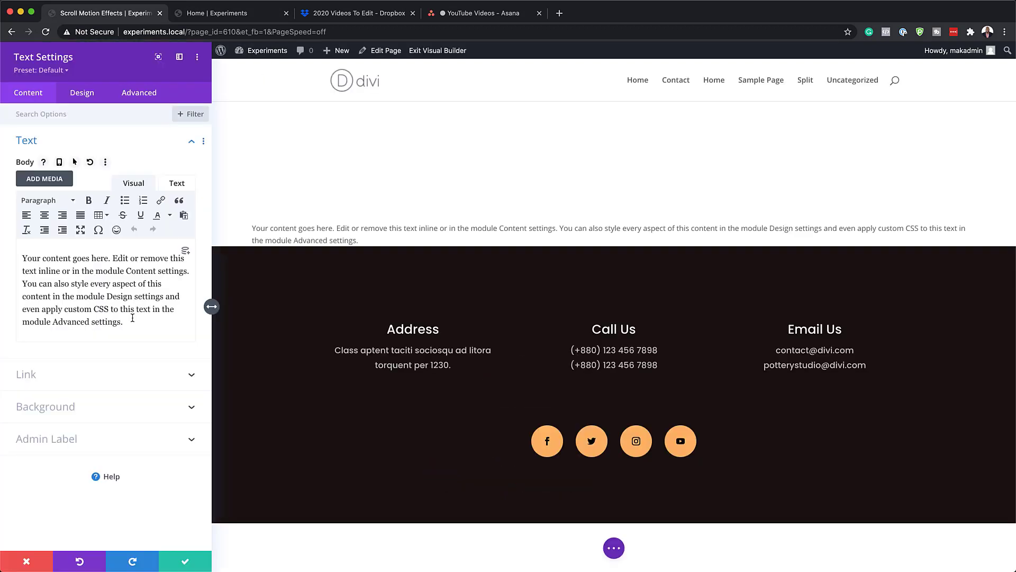
Step: Replace the module's placeholder body with "Beautifully Crafted Websites" and format it as Heading 1
left_click_drag(134, 323, 19, 257)
key("BackSpace")
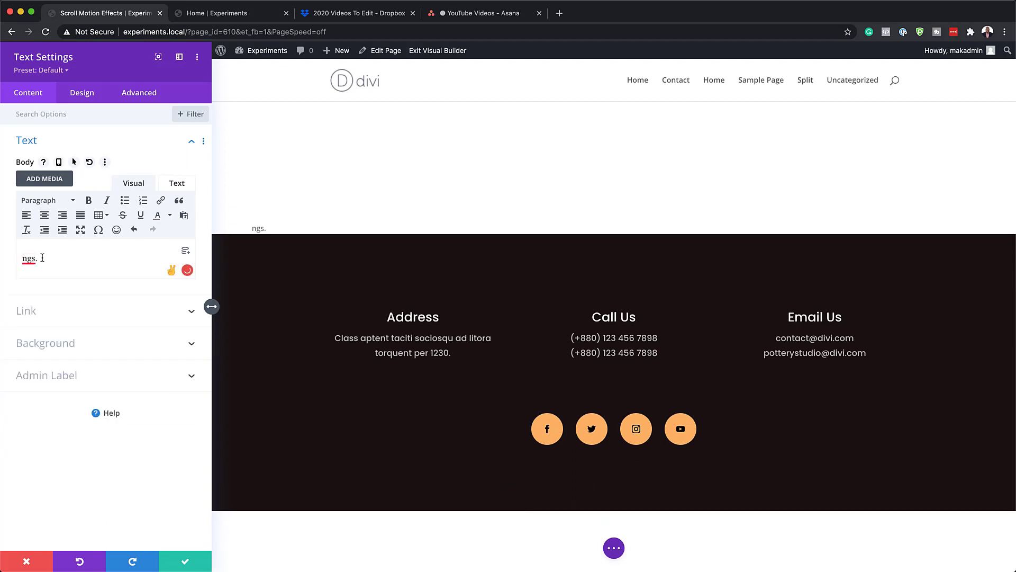
key("BackSpace")
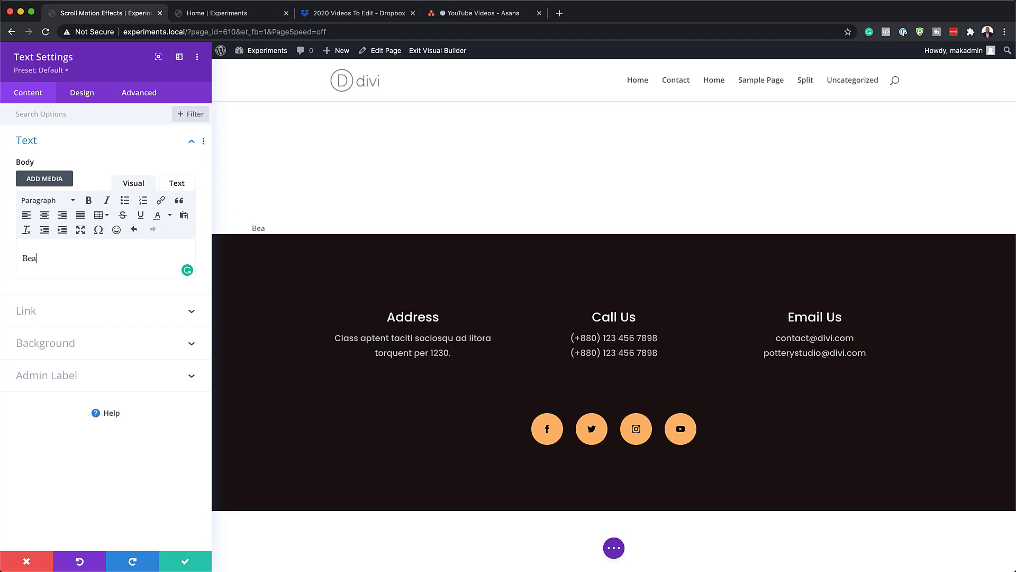
type("utifully Crafted Websites")
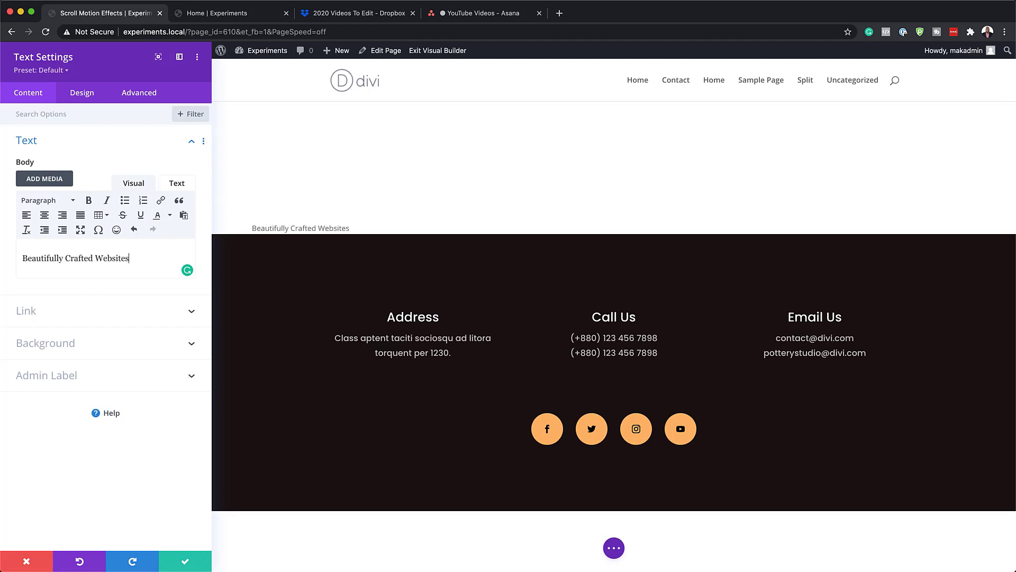
left_click_drag(130, 259, 7, 249)
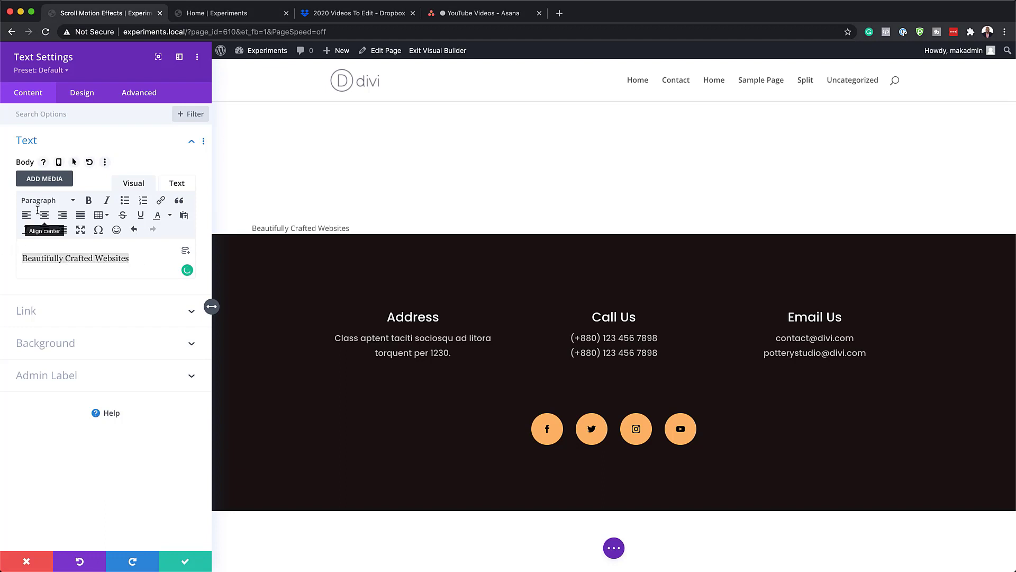
left_click(45, 200)
left_click(58, 238)
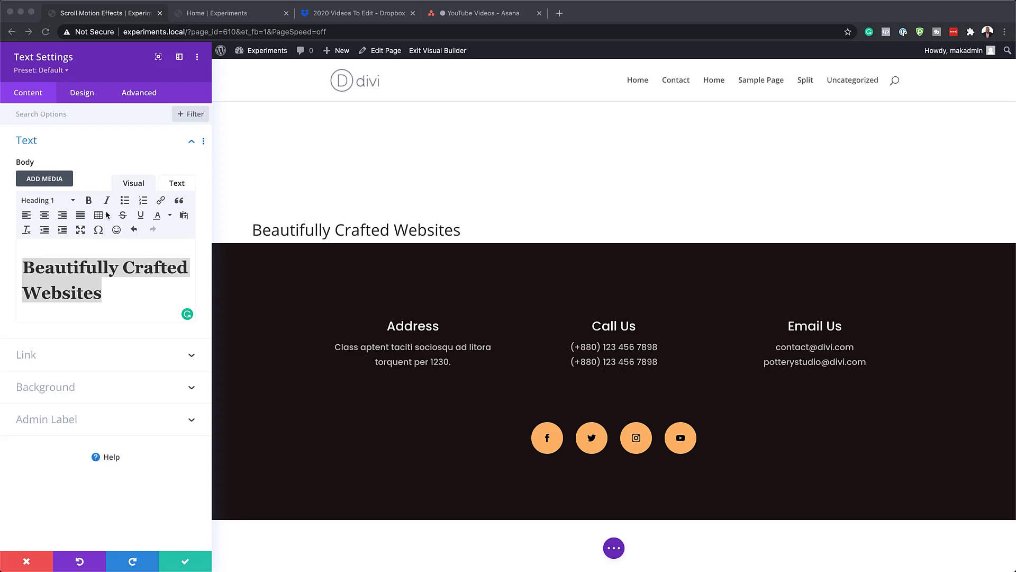
Step: Set the H1 heading font to Playfair Display with a Bold weight
left_click(82, 93)
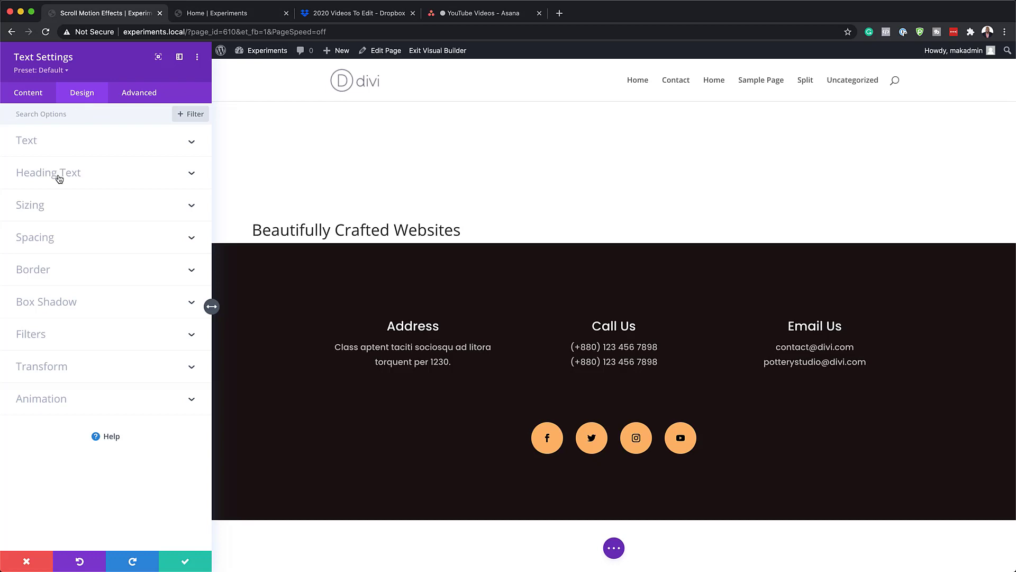
left_click(58, 177)
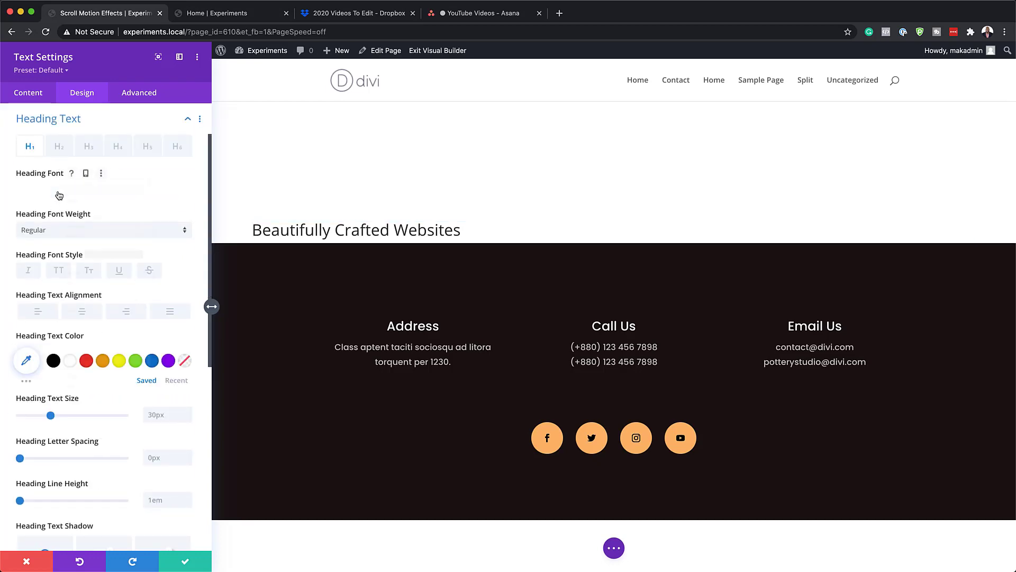
left_click(58, 191)
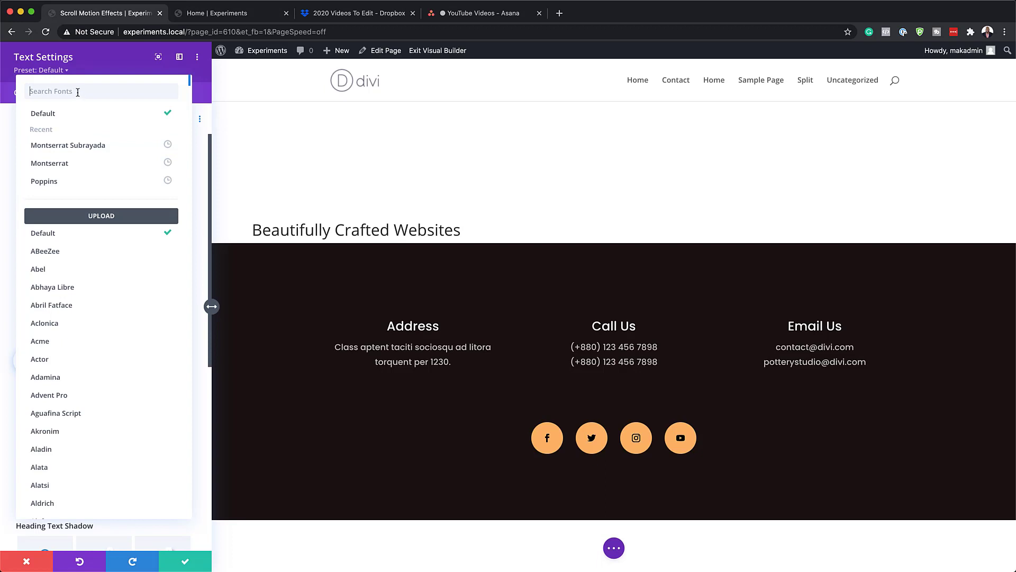
type("Playfair Display")
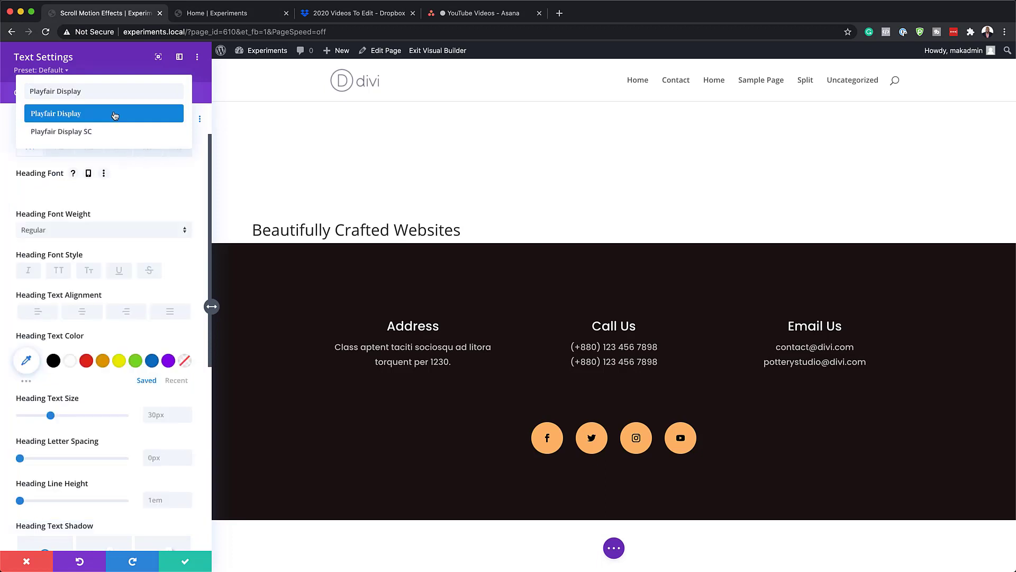
left_click(115, 116)
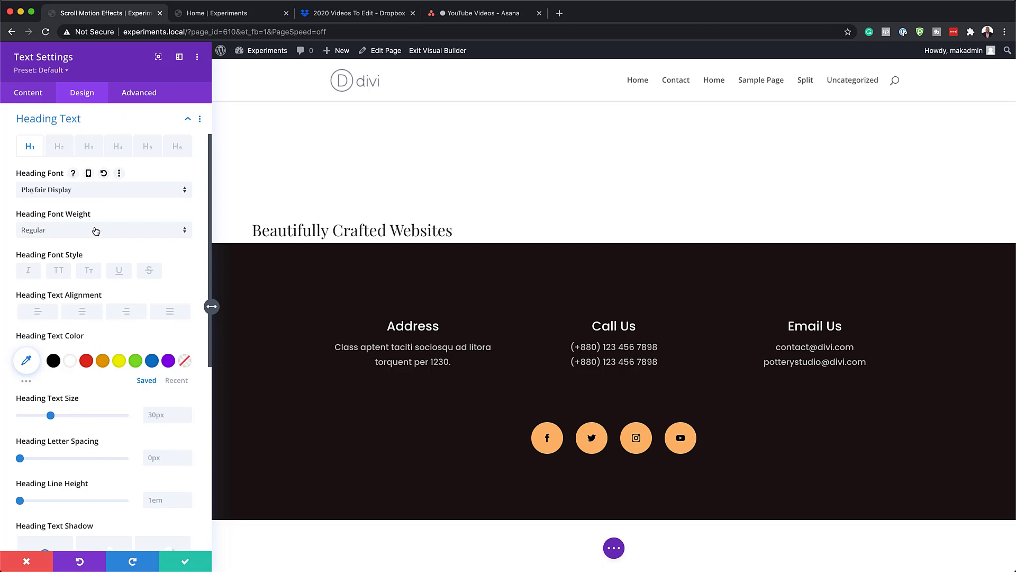
left_click(96, 234)
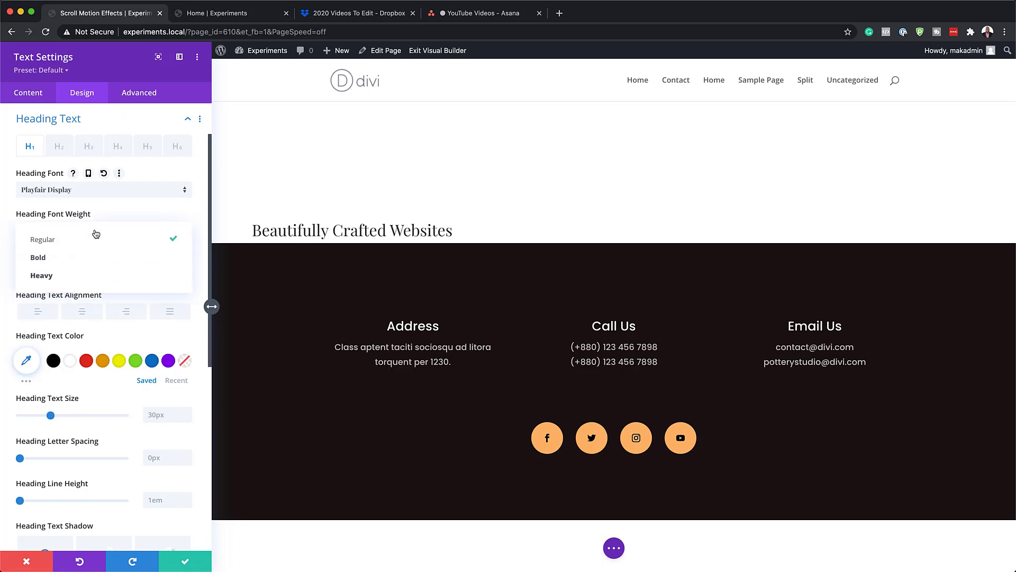
left_click(81, 267)
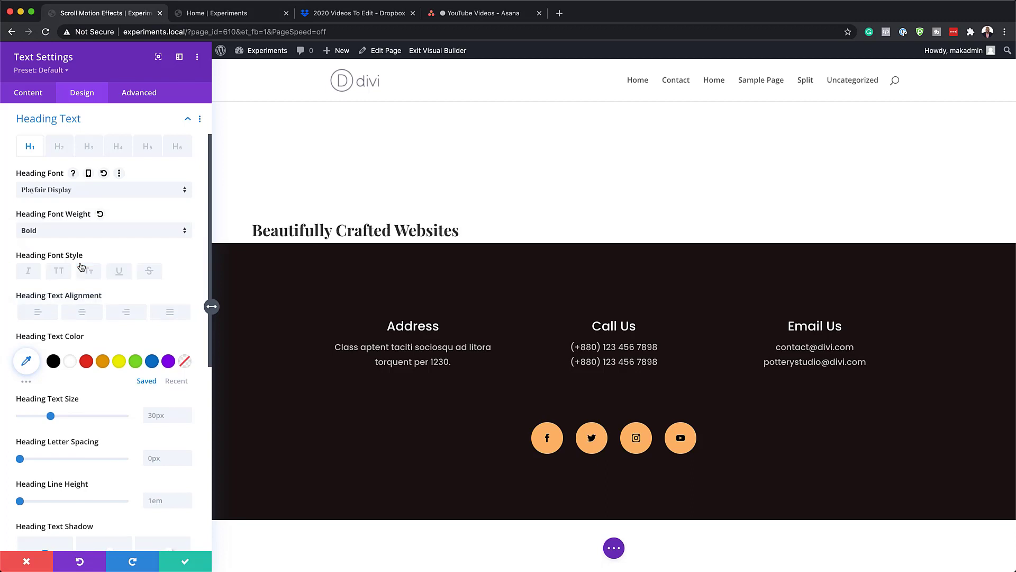
Step: Center the H1 heading, colour it black (#000000), set its text size to 6vw, and save the text module
left_click(87, 315)
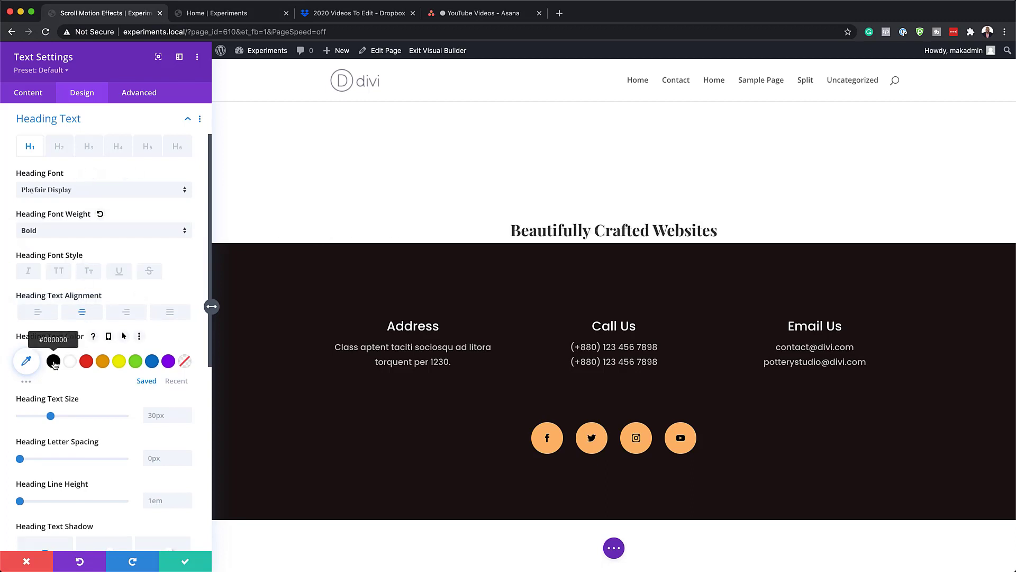
left_click(54, 362)
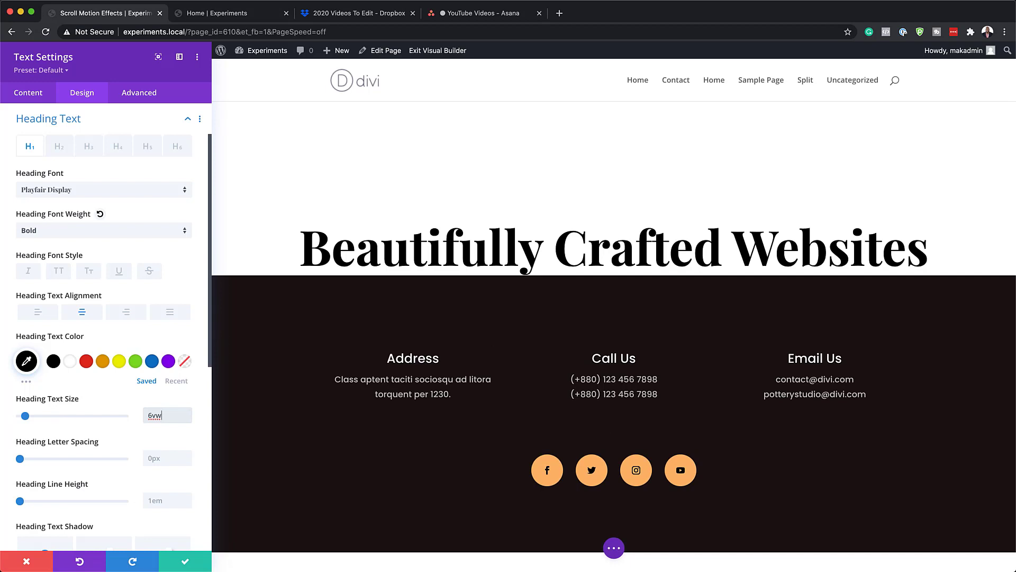
left_click(185, 560)
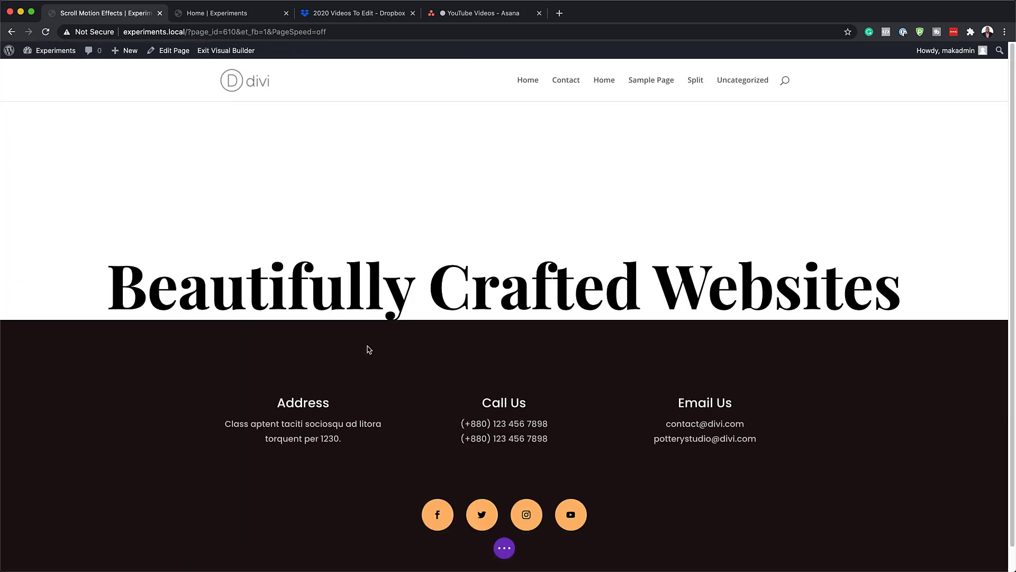
Step: Insert a new single-column row below the heading row
mouse_move(508, 317)
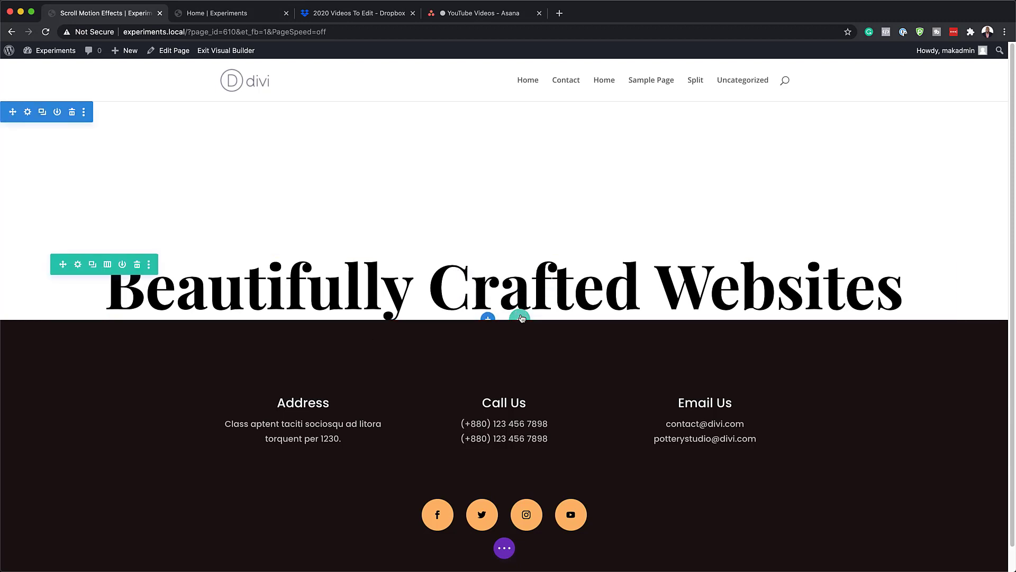
left_click(520, 317)
left_click(468, 152)
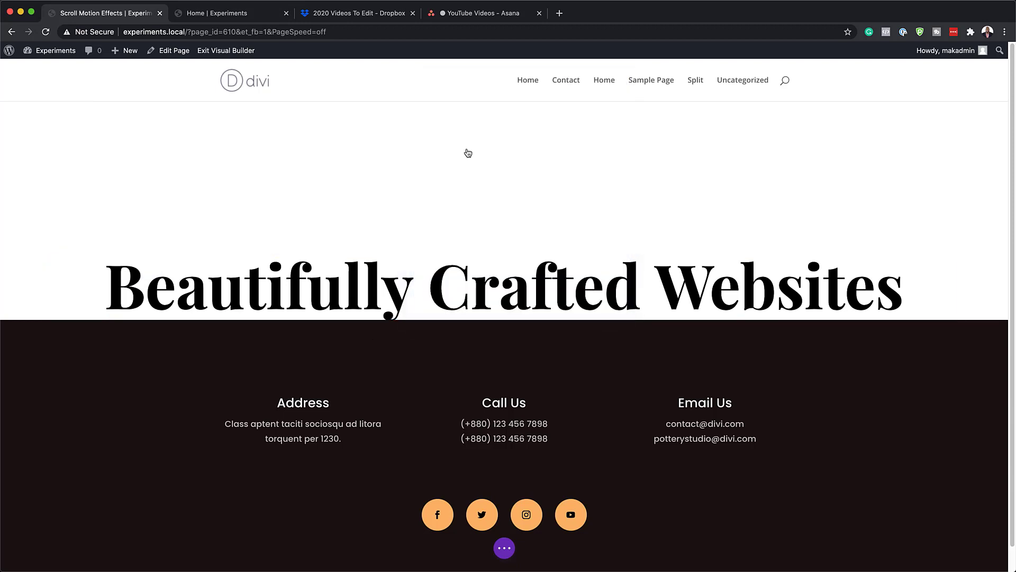
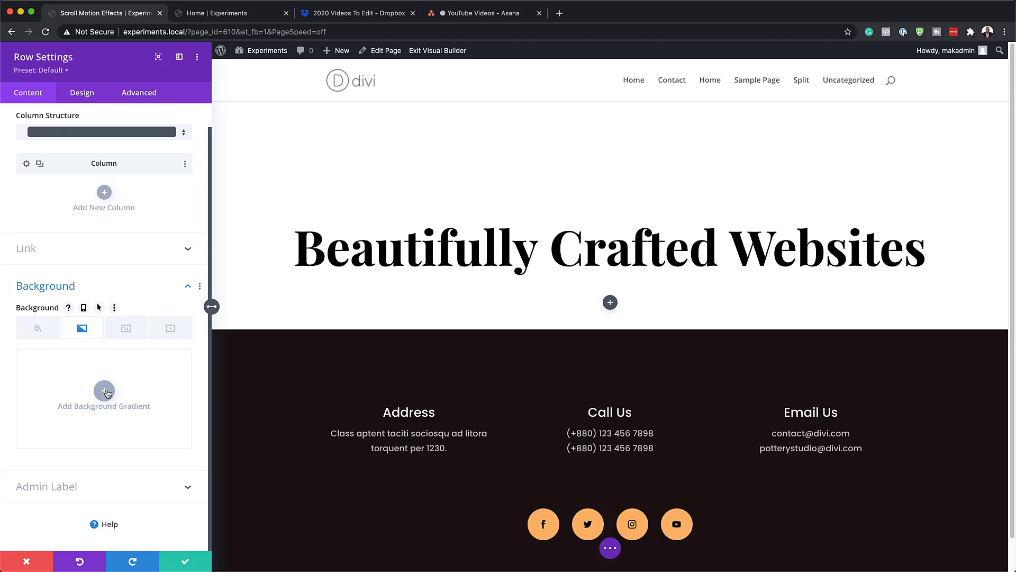
Step: Give the new row a background gradient running from #444444 to black (#000000)
left_click(105, 391)
left_click(24, 467)
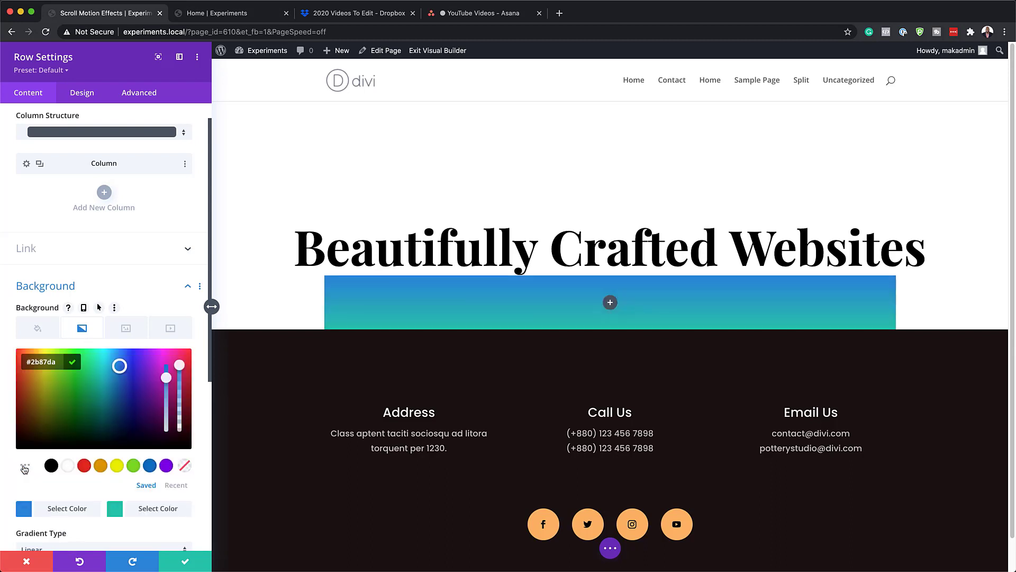
triple_click(58, 361)
type("#444444")
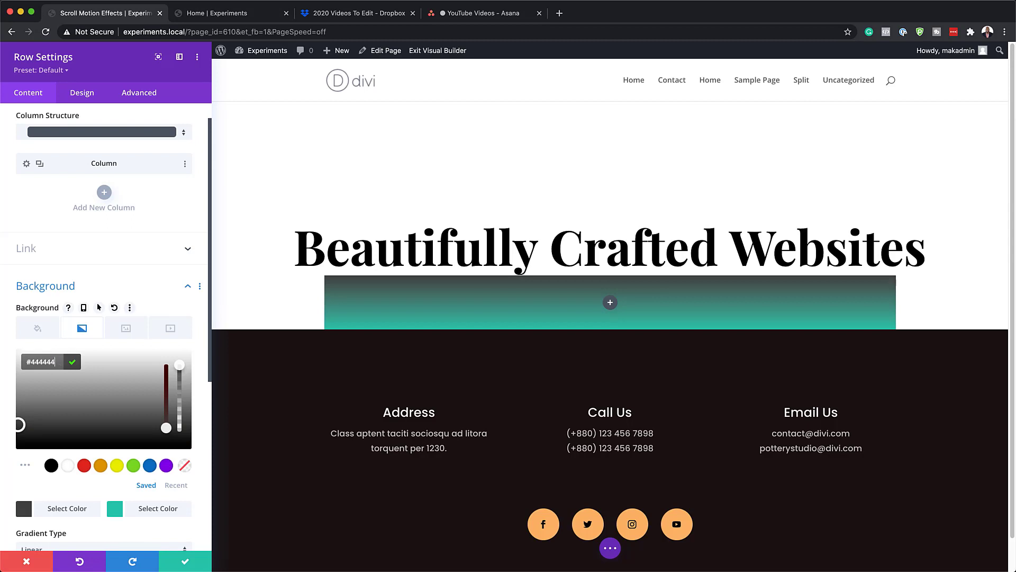
left_click(115, 508)
left_click(52, 465)
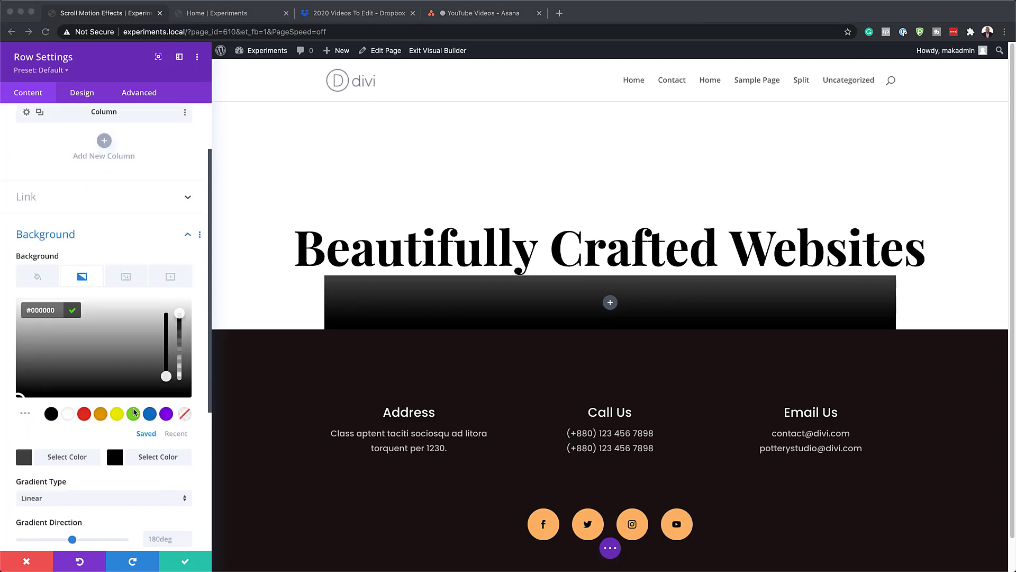
Step: Set the row's background gradient direction to 237deg
scroll(137, 409, "down", 5)
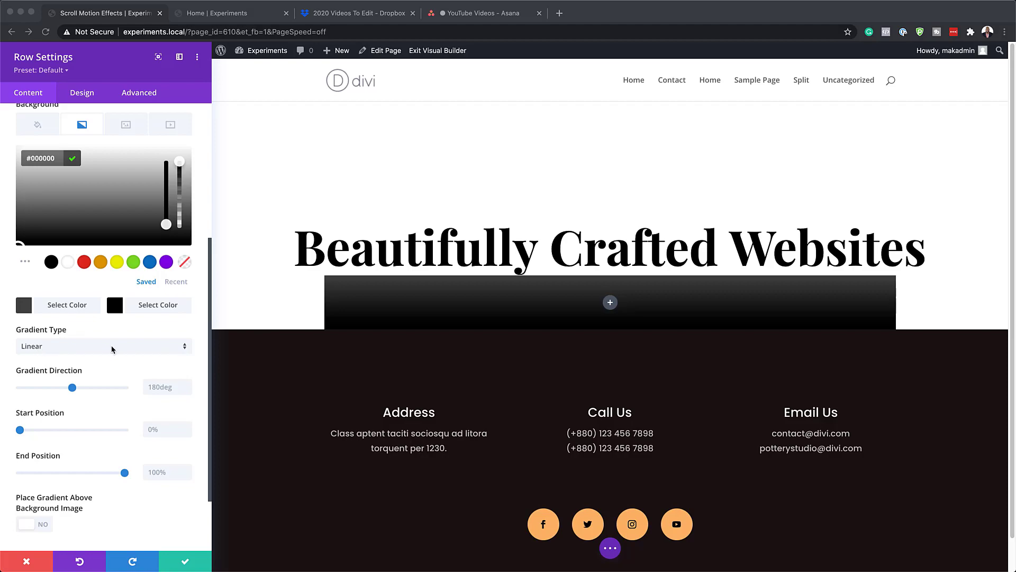
left_click(166, 394)
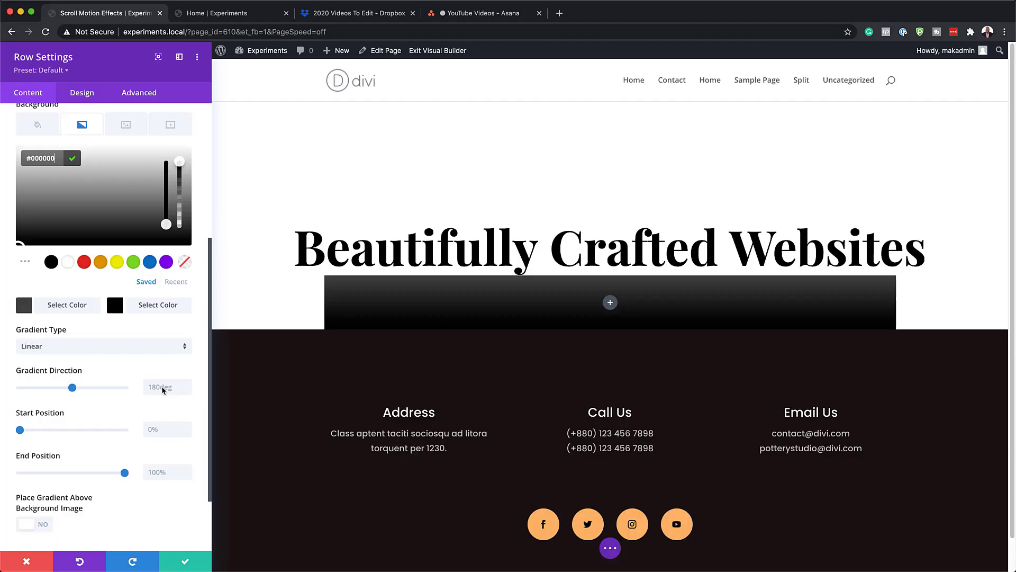
left_click(167, 345)
type("237deg")
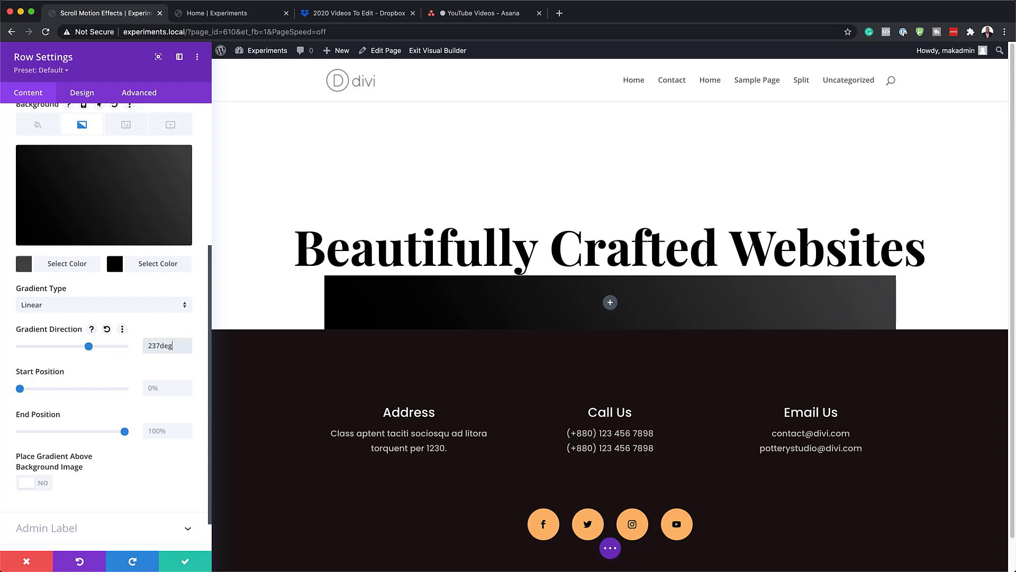
Step: Enable a custom gutter width for the gradient row and set it to 1
left_click(82, 92)
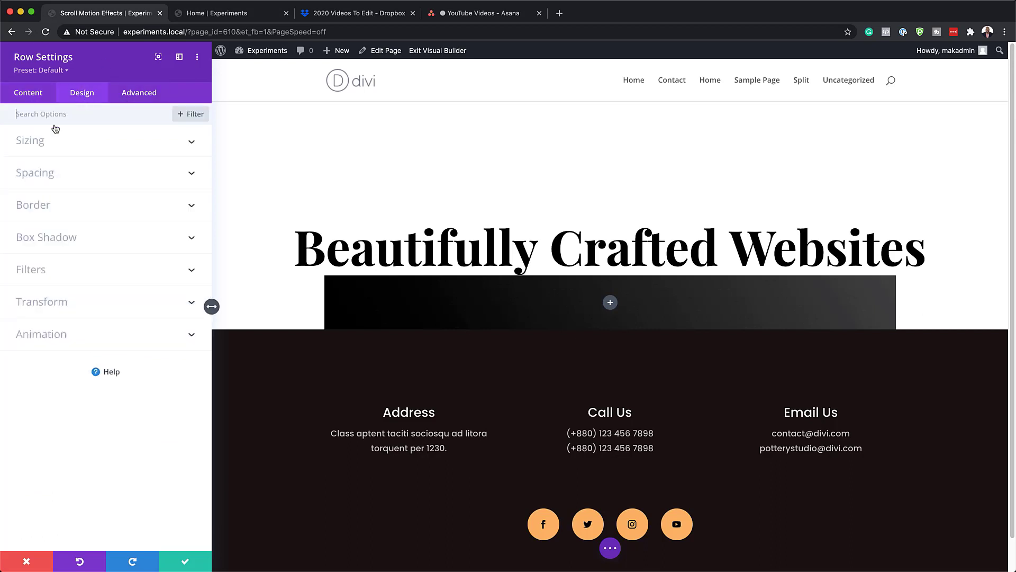
left_click(42, 145)
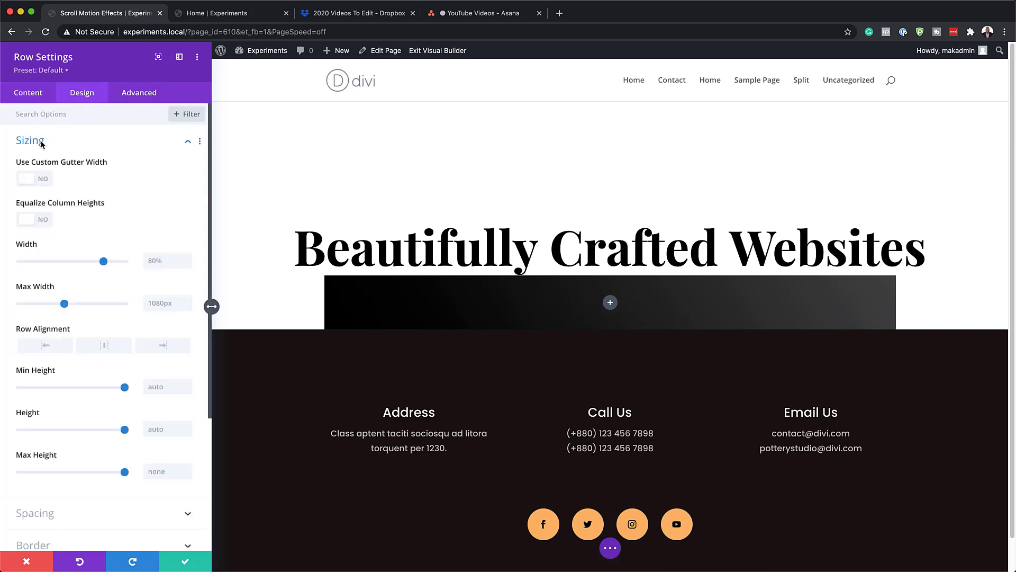
left_click(44, 183)
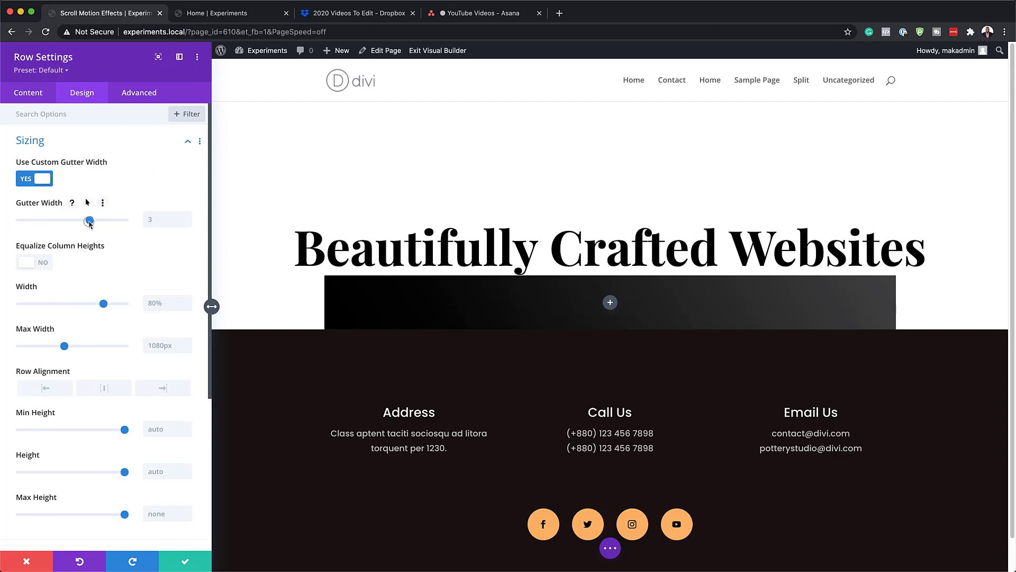
left_click_drag(89, 220, 1, 233)
Step: Set the row's width and max width both to 100%
left_click_drag(104, 304, 160, 311)
double_click(167, 301)
key("ctrl+c")
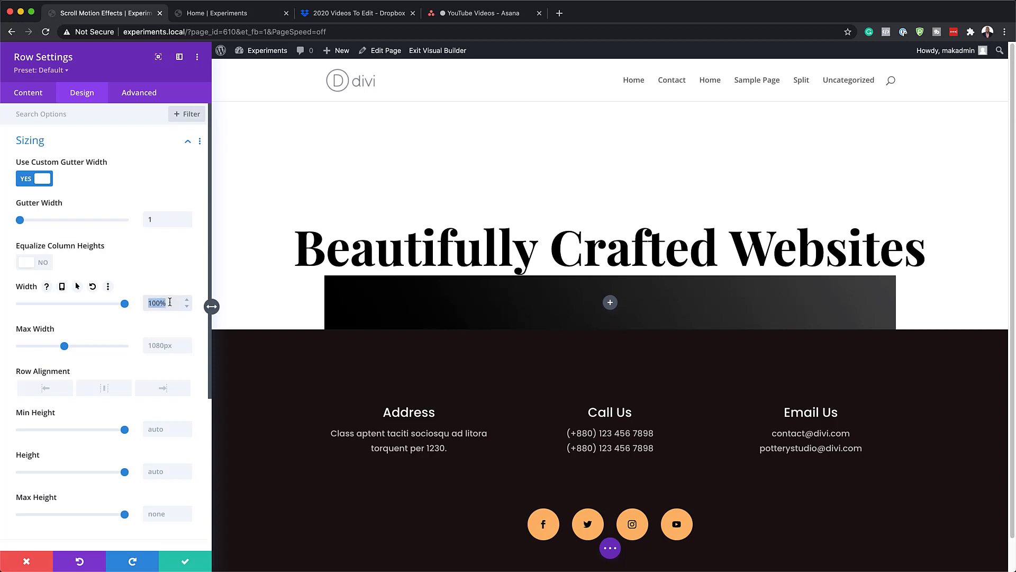
double_click(160, 346)
key("ctrl+v")
key("Return")
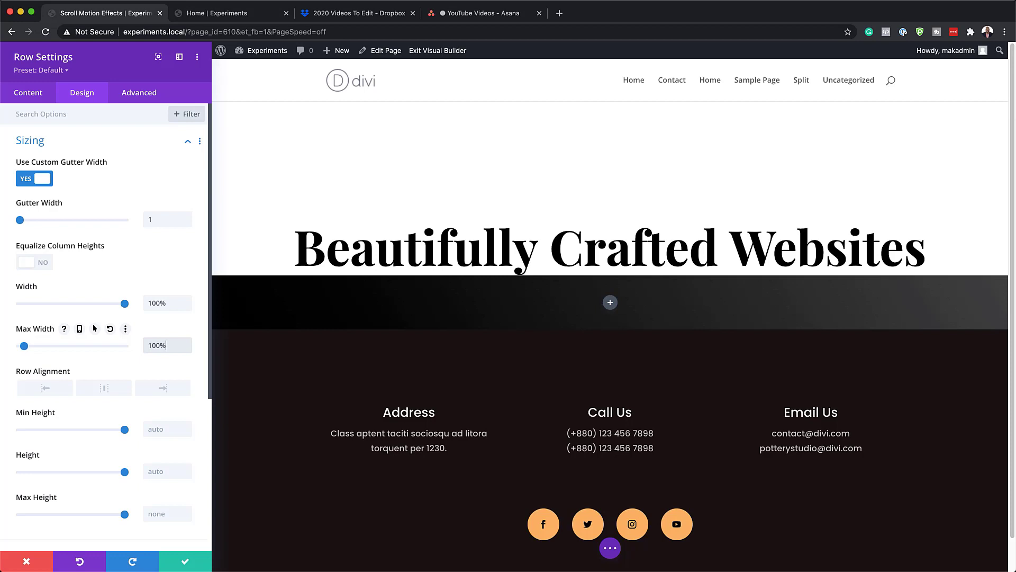
Step: Give the row 0vw top padding and 10vw bottom padding, and save the row settings
key("super+Tab")
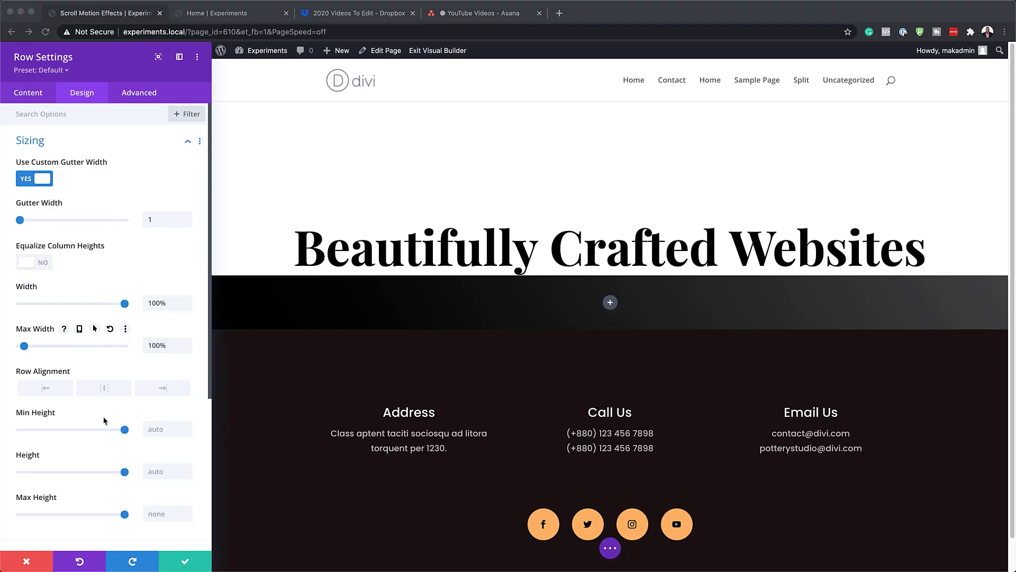
scroll(106, 423, "down", 5)
key("super+Tab")
left_click(54, 327)
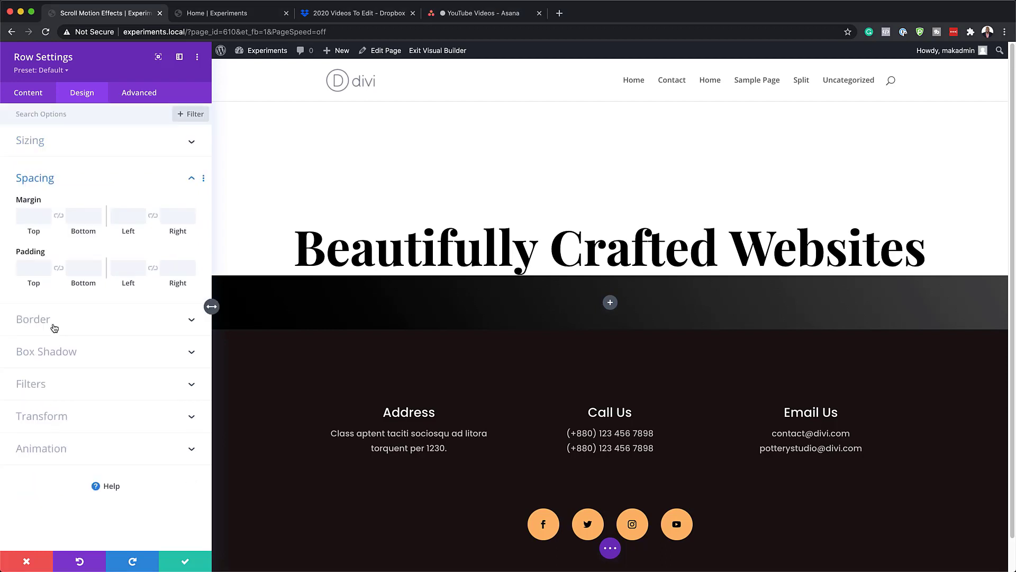
left_click(30, 267)
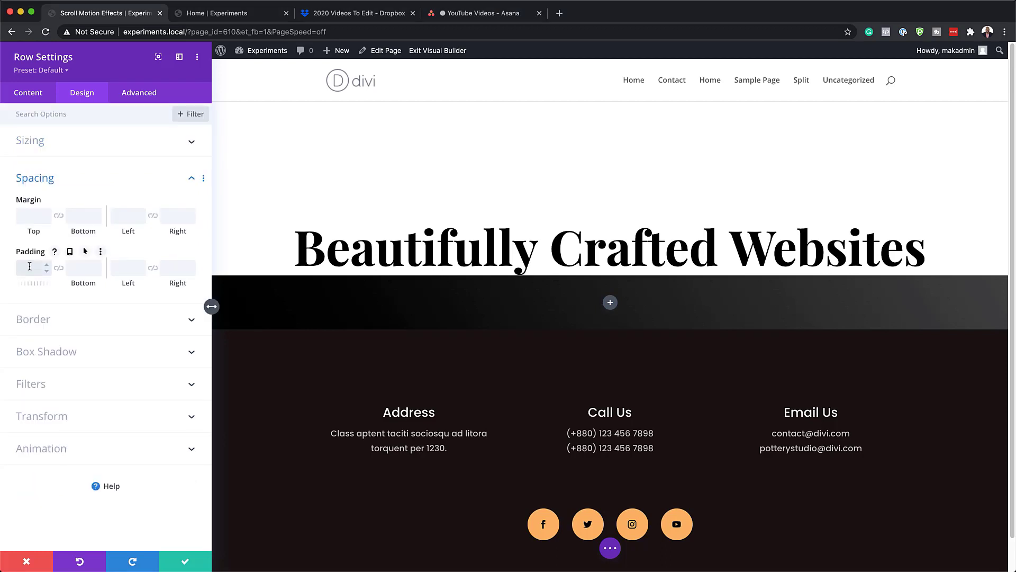
type("0vw")
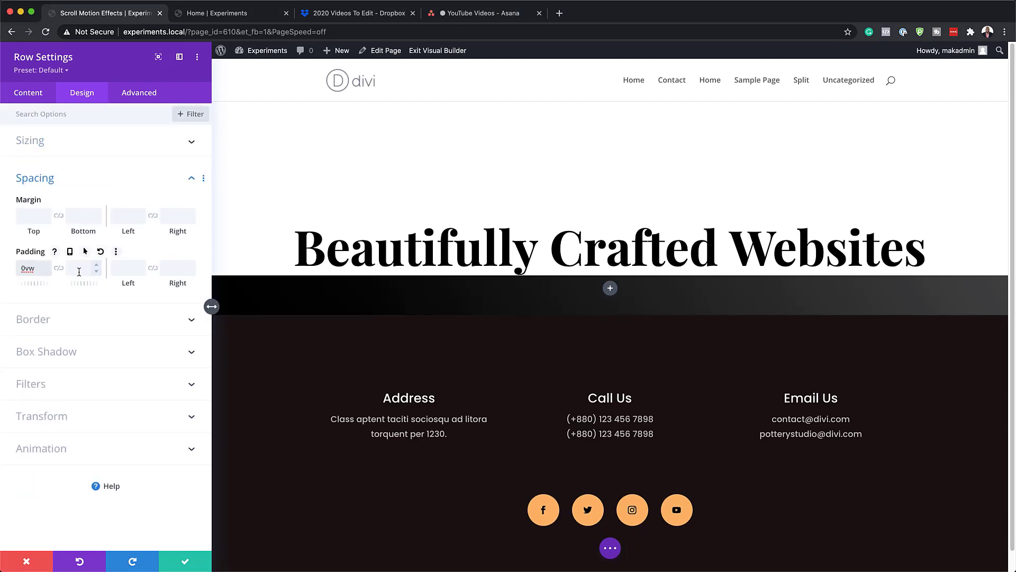
left_click(79, 272)
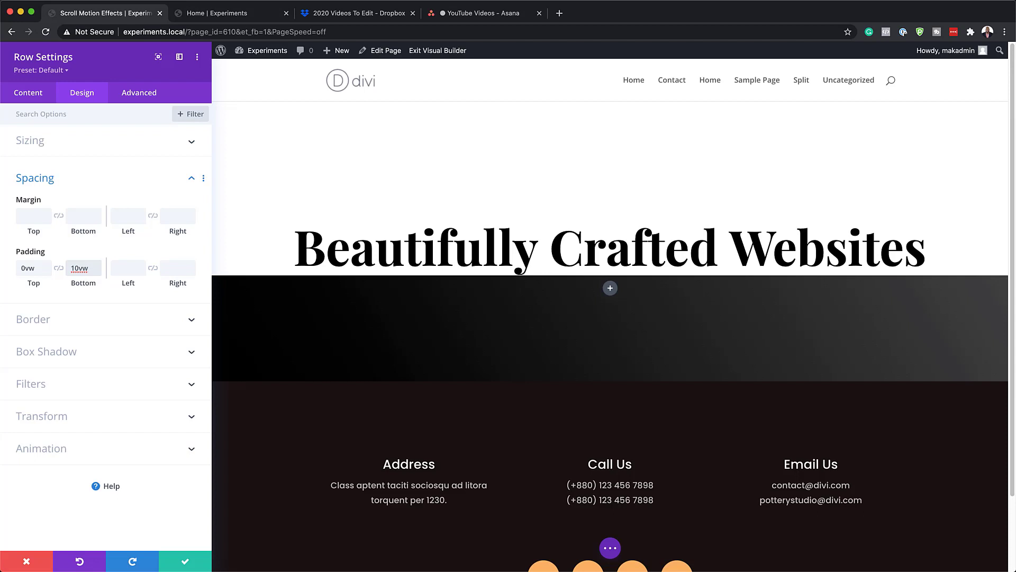
left_click(188, 561)
Step: Insert a text module in the gradient row with the body text "Made with Divi & WordPress."
left_click(506, 333)
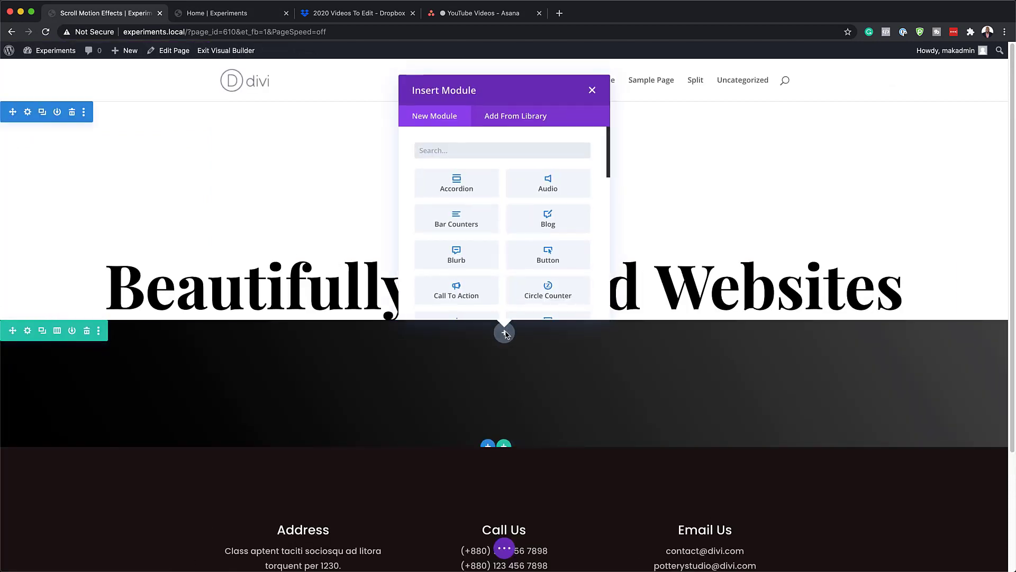
type("text")
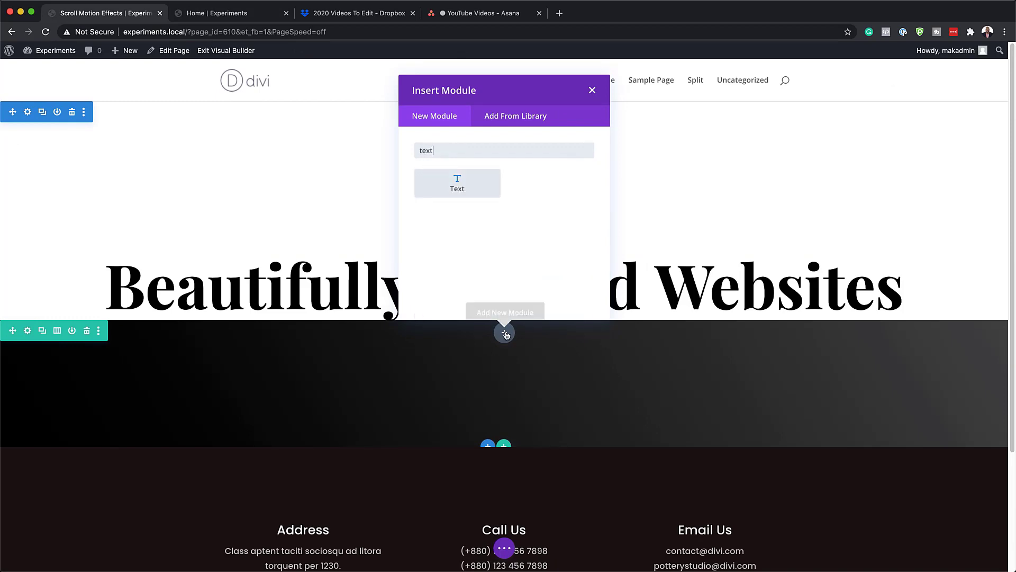
left_click(458, 183)
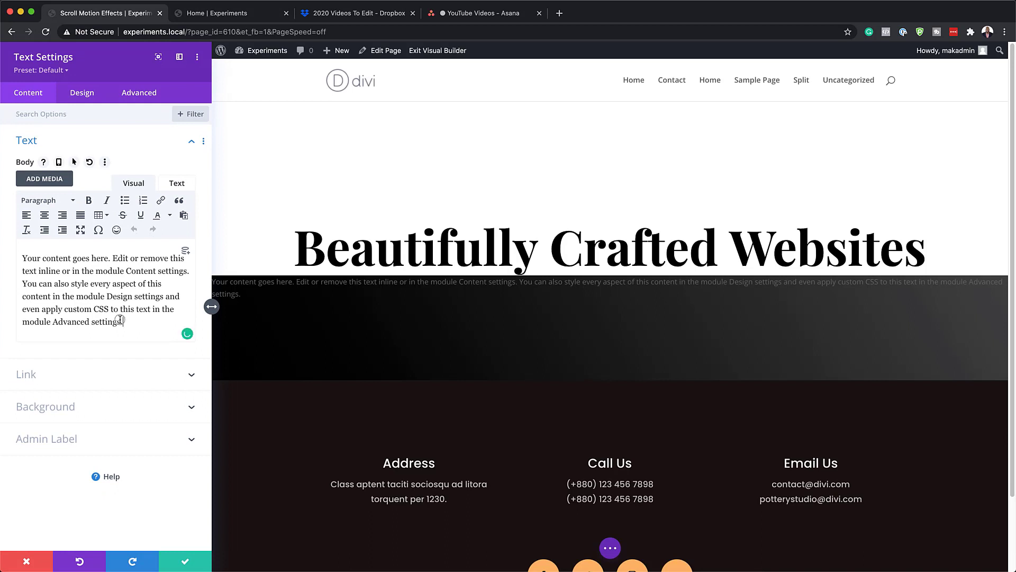
left_click_drag(123, 322, 21, 255)
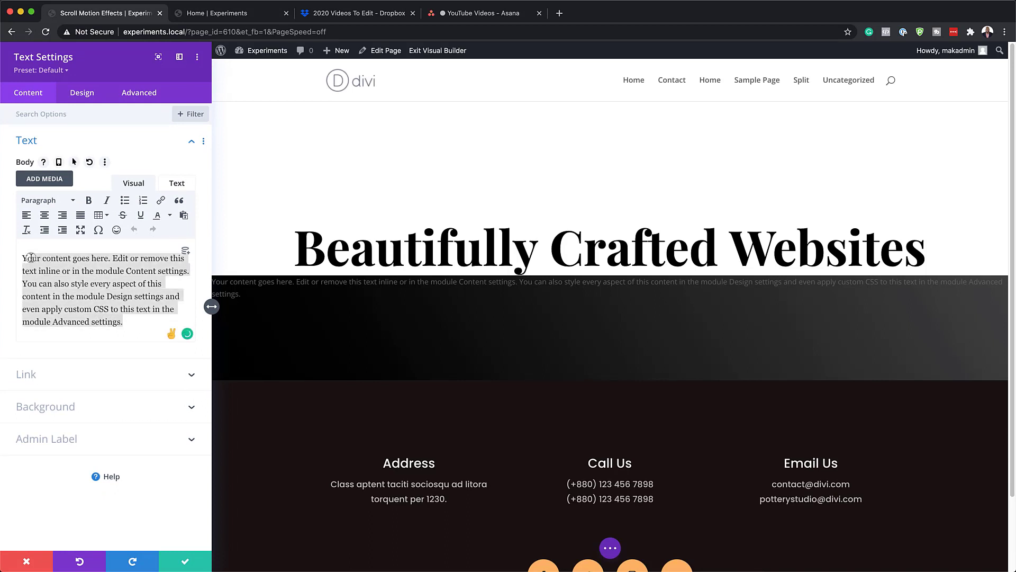
type("Ma")
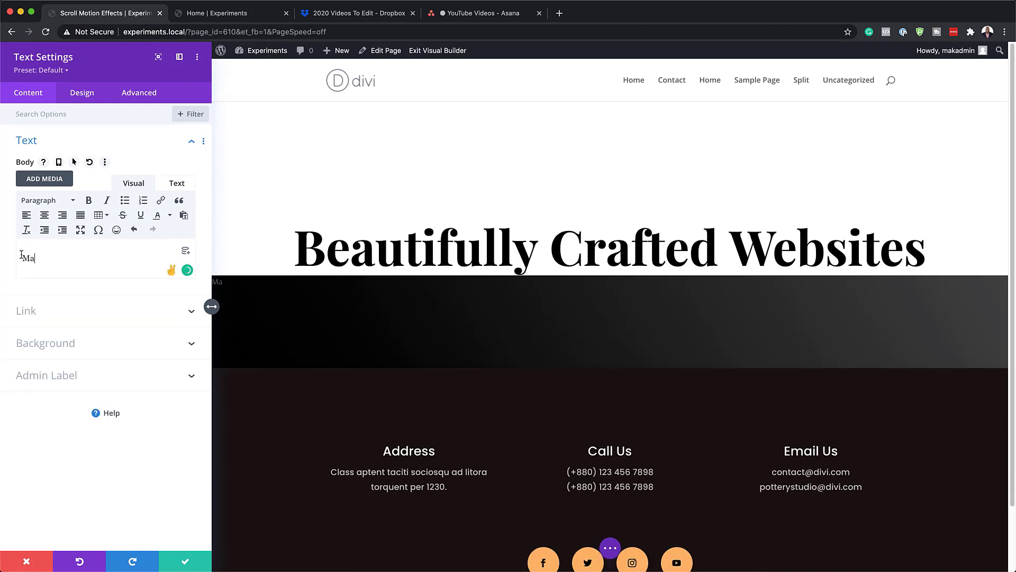
type("de with Divi & WordPress.")
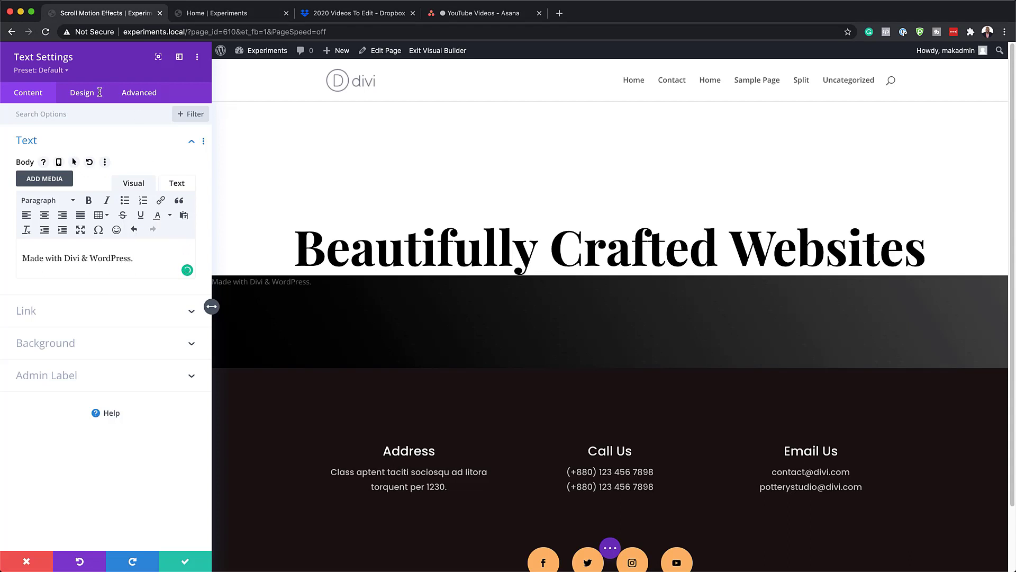
Step: Set the module's text font to Playfair Display and its text colour to #dddddd
left_click(85, 94)
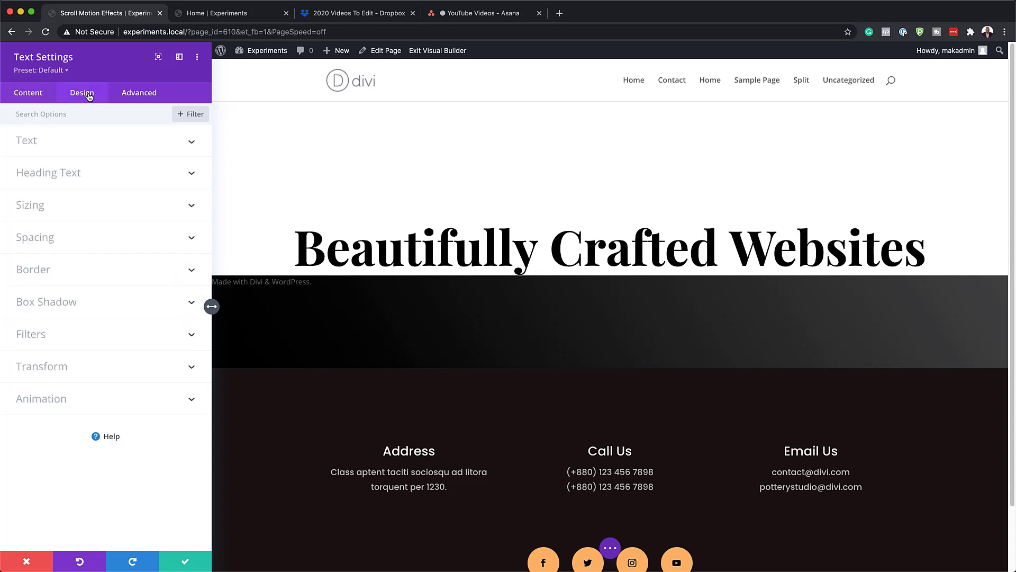
left_click(80, 149)
left_click(54, 213)
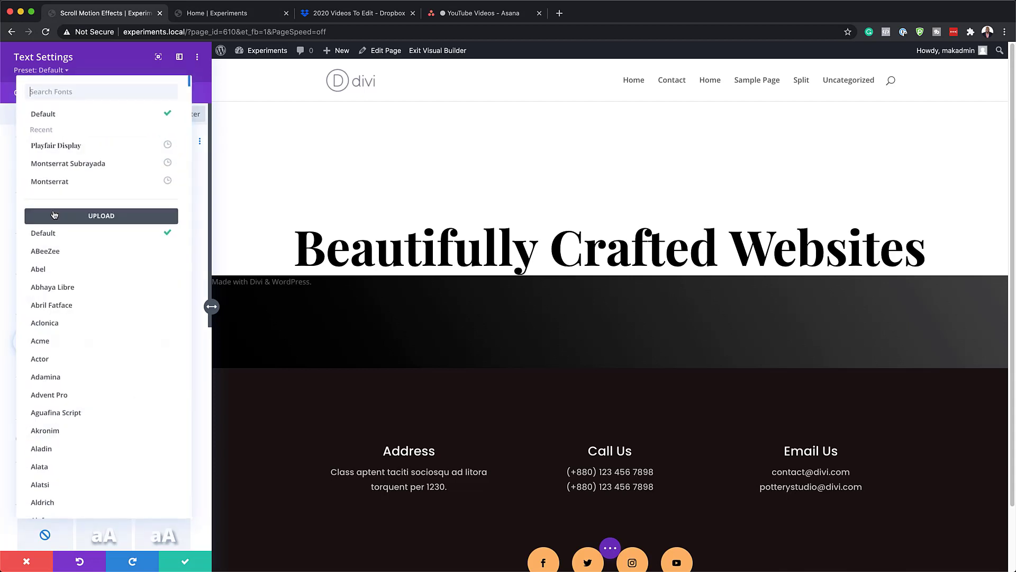
left_click(79, 150)
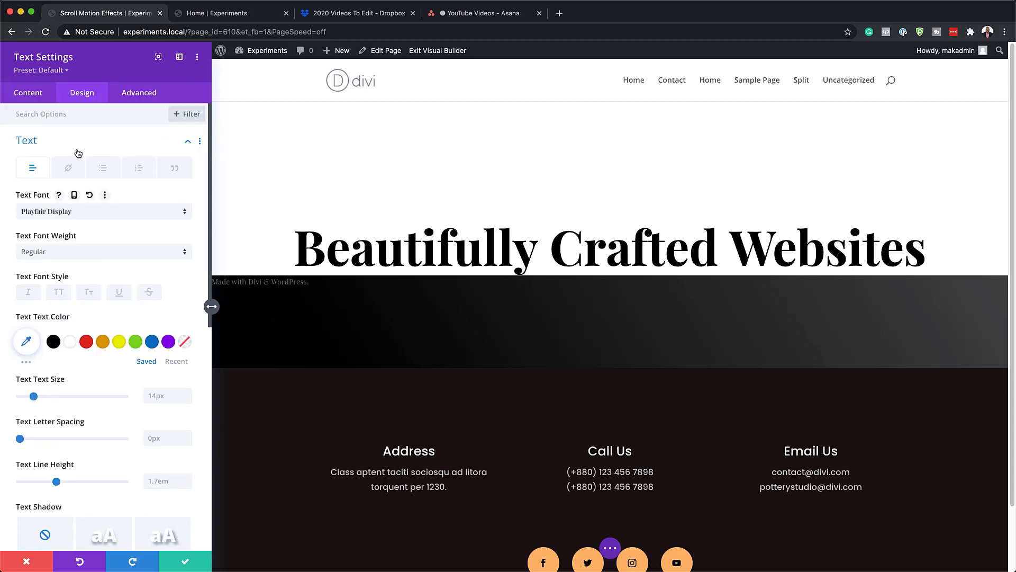
left_click(28, 342)
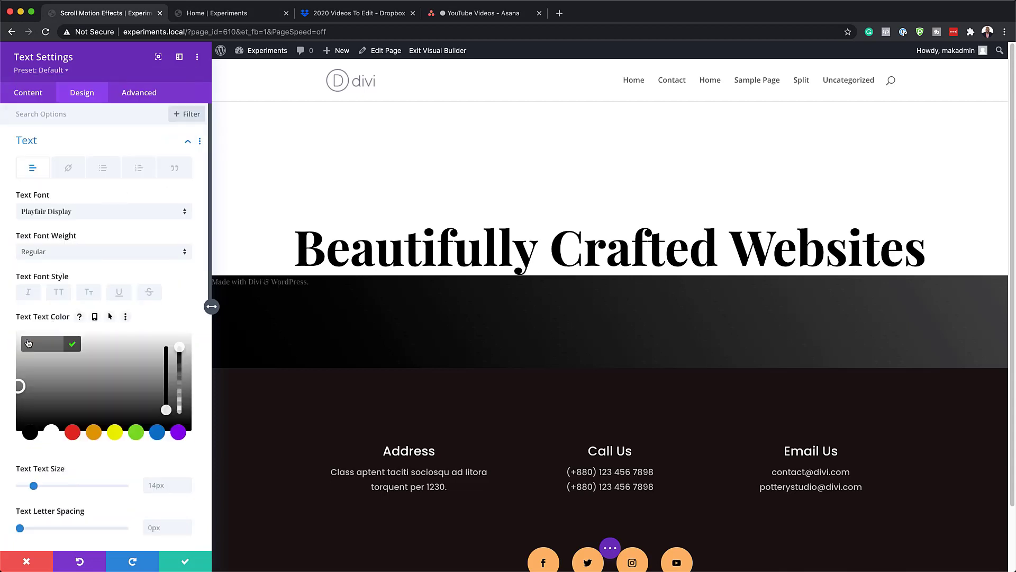
left_click(33, 344)
type("#dddddd")
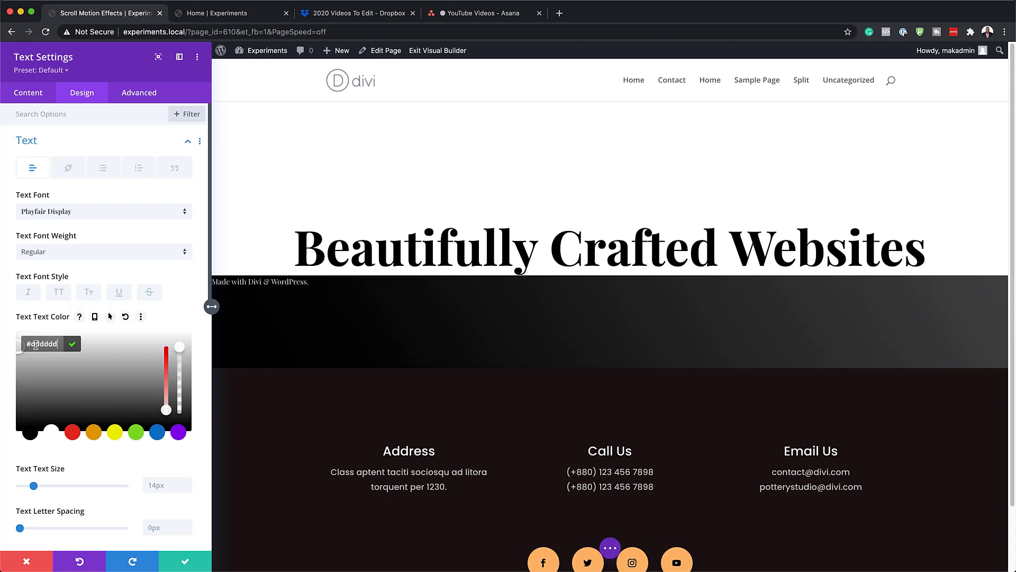
Step: Set the module's text size to 6vw and its line height to 1em
scroll(132, 483, "down", 1)
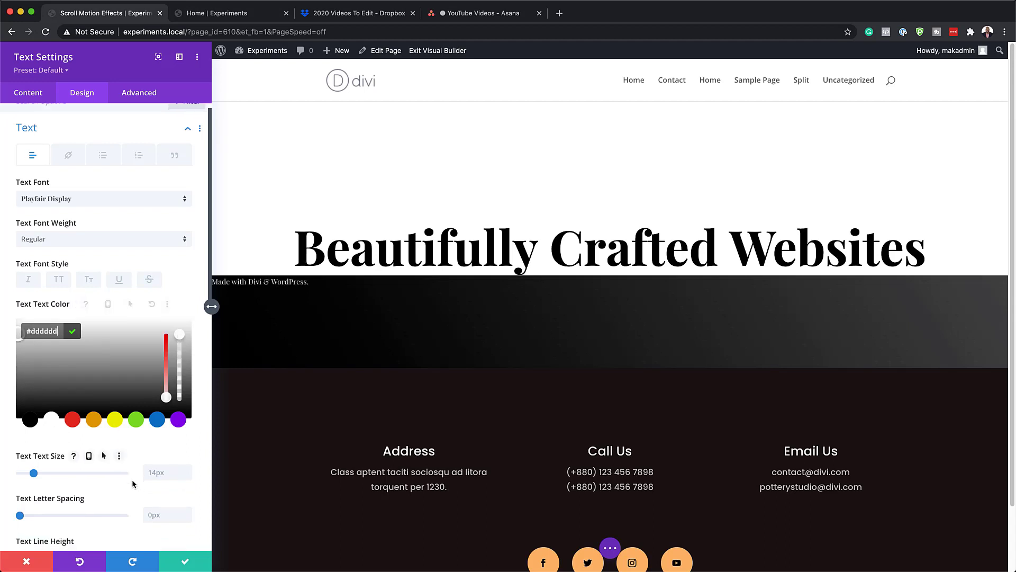
left_click(169, 467)
type("6vw")
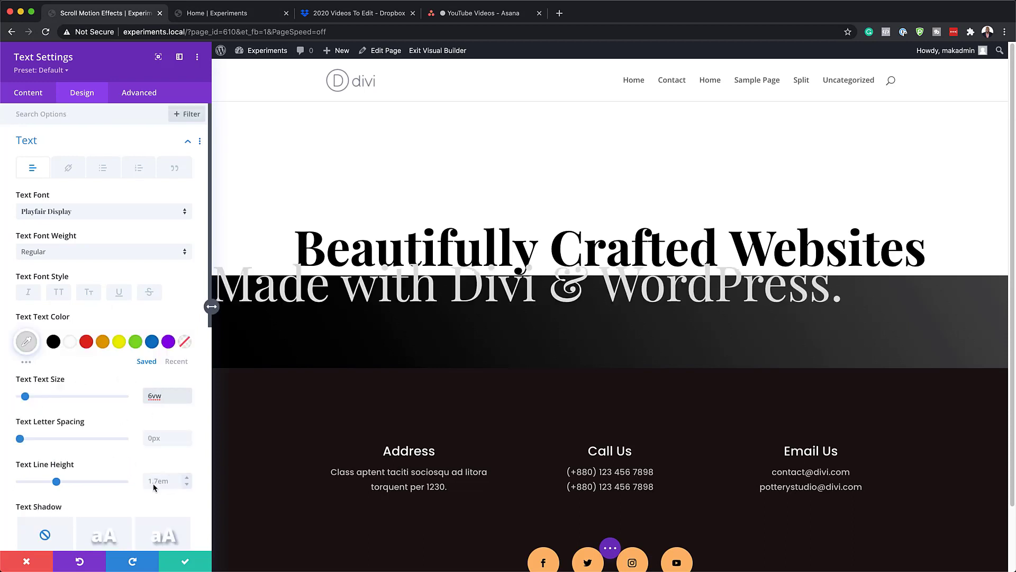
left_click(154, 482)
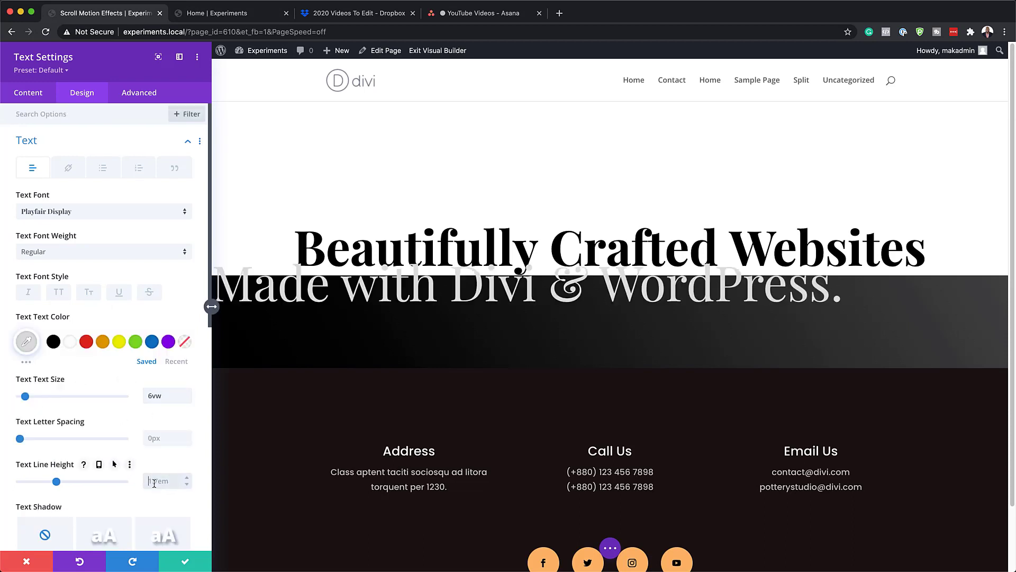
type("1em")
Step: Apply the soft glow text shadow style to the module's text and set the shadow colour to #ffffff
scroll(48, 359, "down", 3)
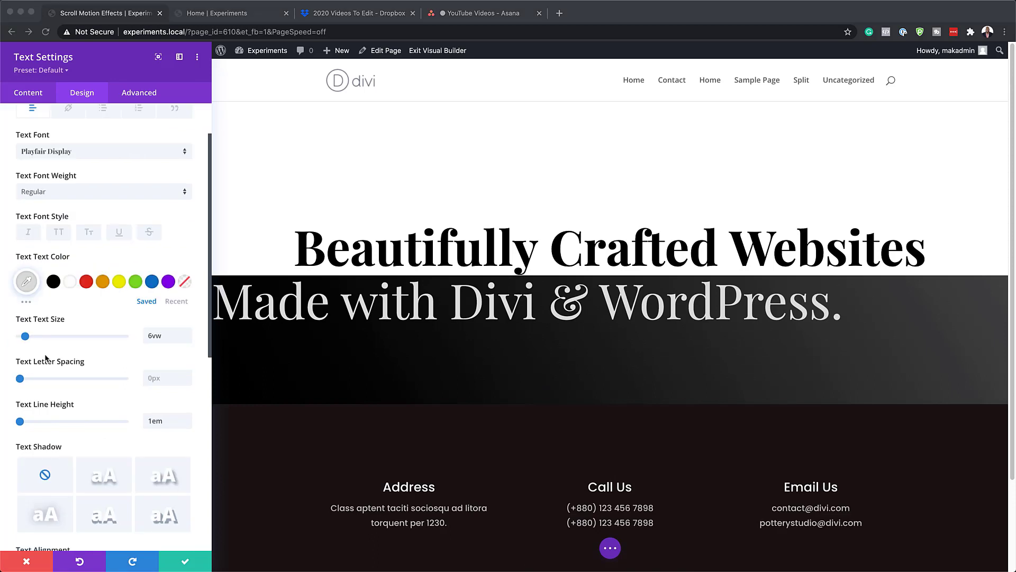
scroll(97, 421, "down", 2)
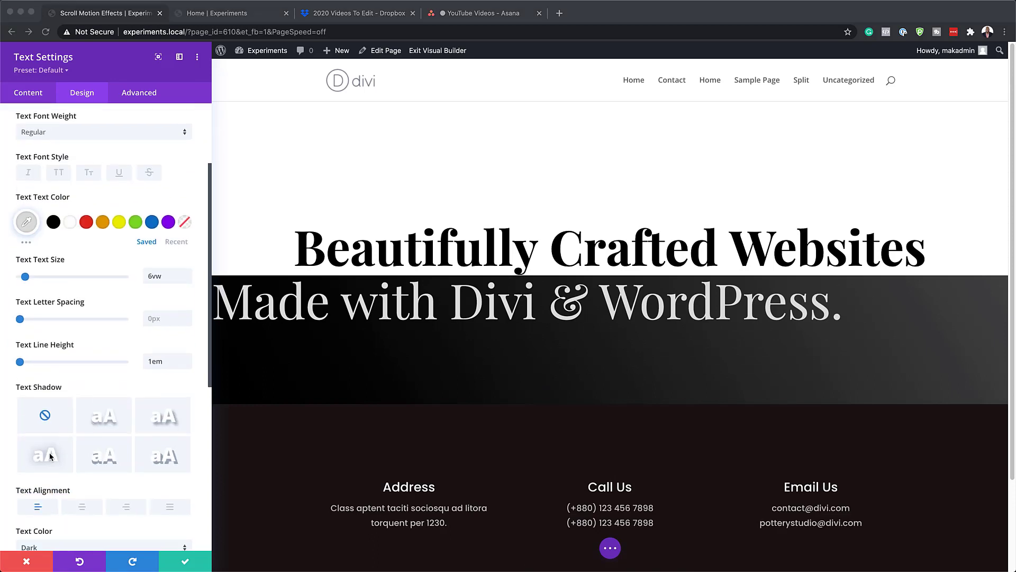
left_click(51, 456)
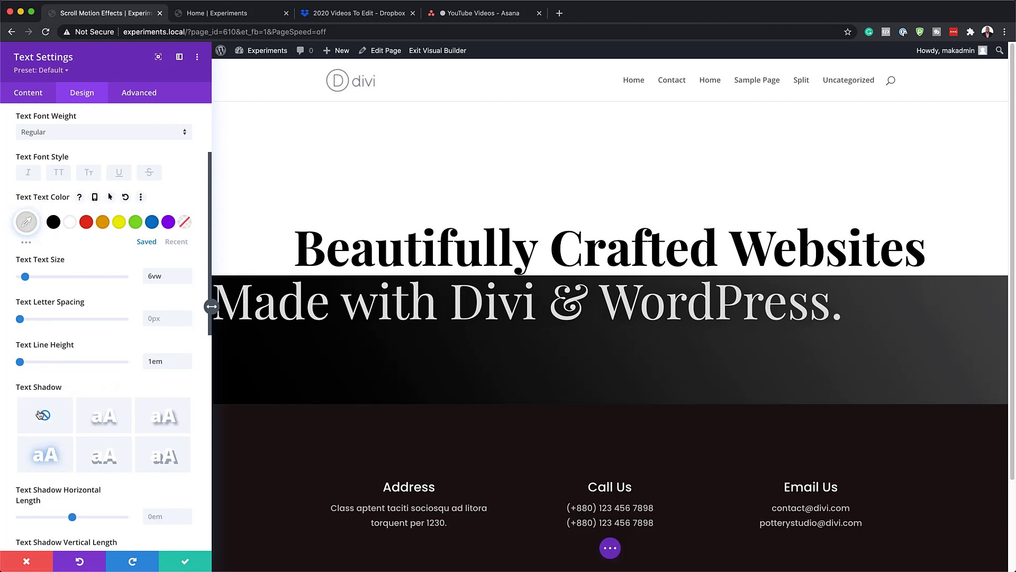
scroll(27, 370, "down", 5)
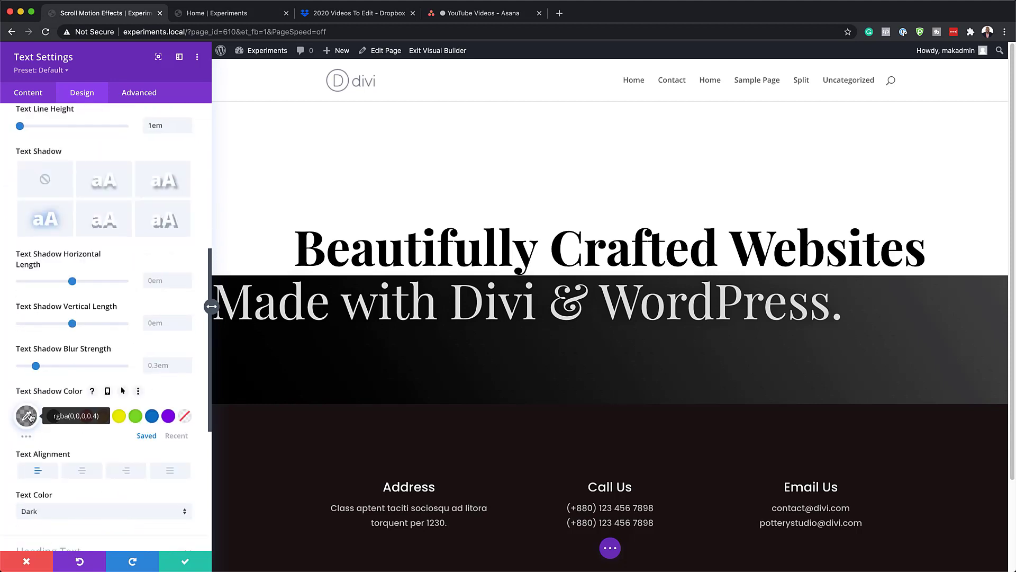
left_click(27, 416)
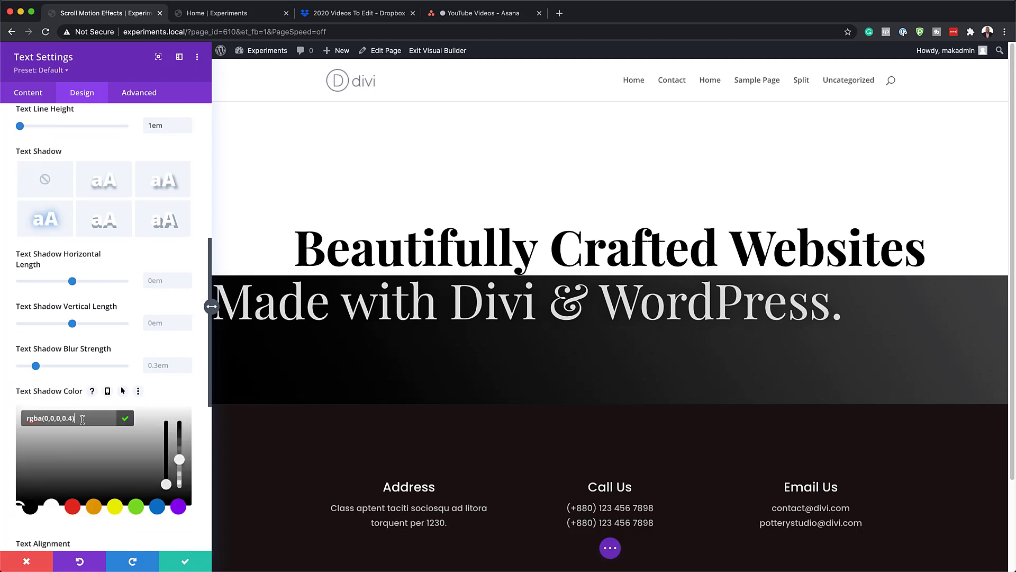
left_click_drag(185, 461, 180, 419)
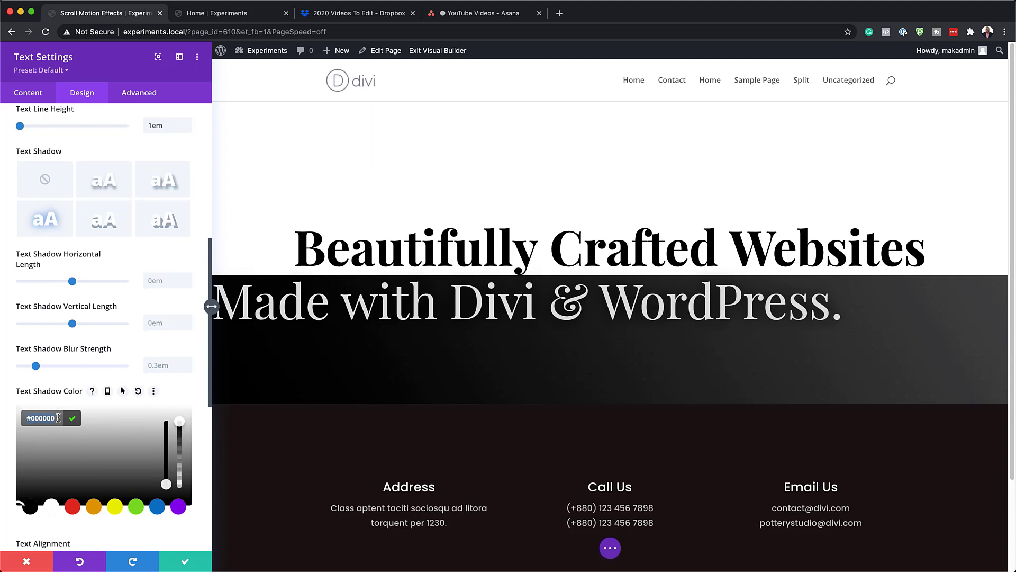
left_click(58, 418)
type("0.29em")
key("Return")
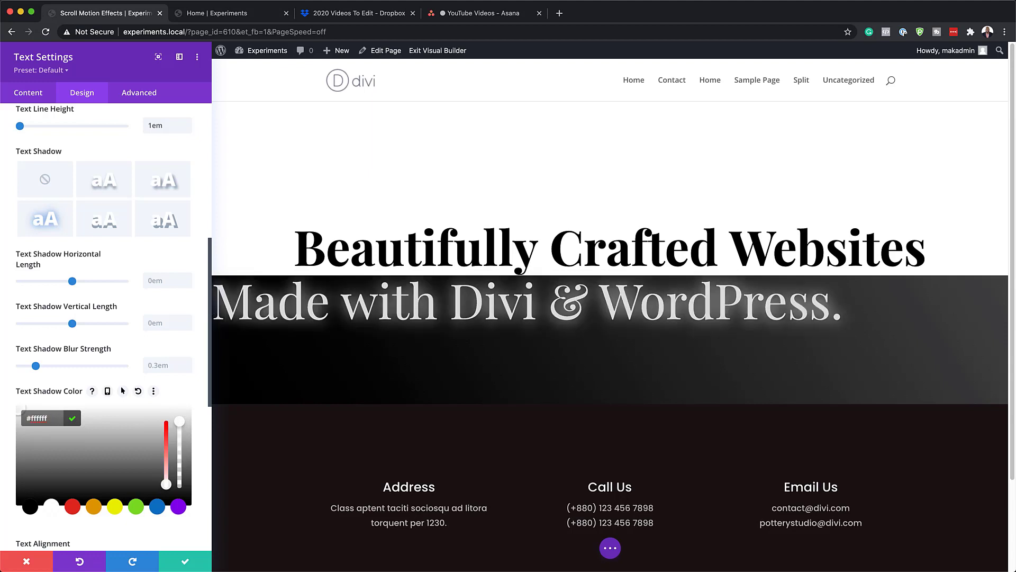
Step: Centre the "Made with Divi & WordPress." text and save the text module
scroll(92, 479, "down", 2)
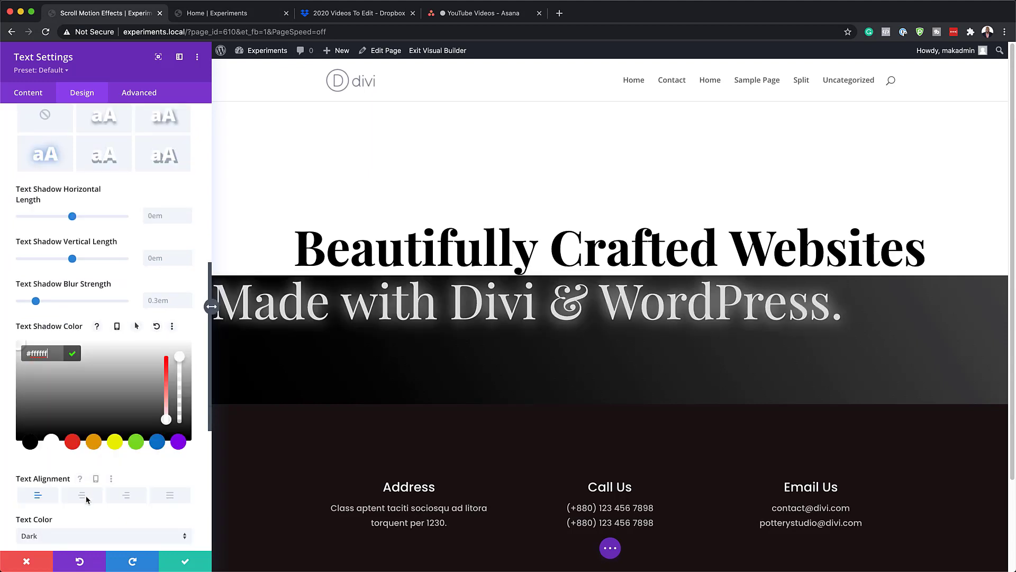
left_click(88, 499)
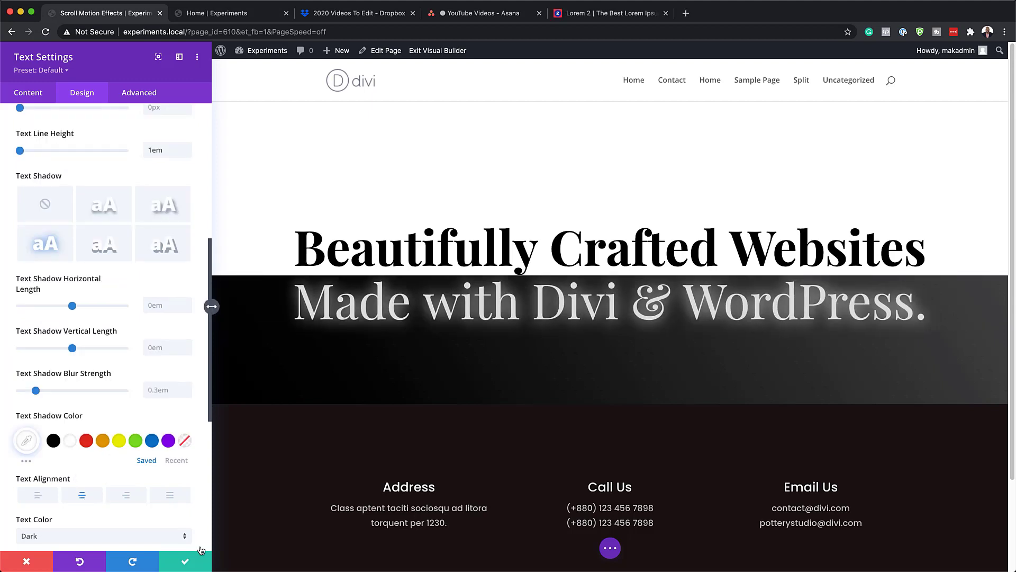
left_click(194, 563)
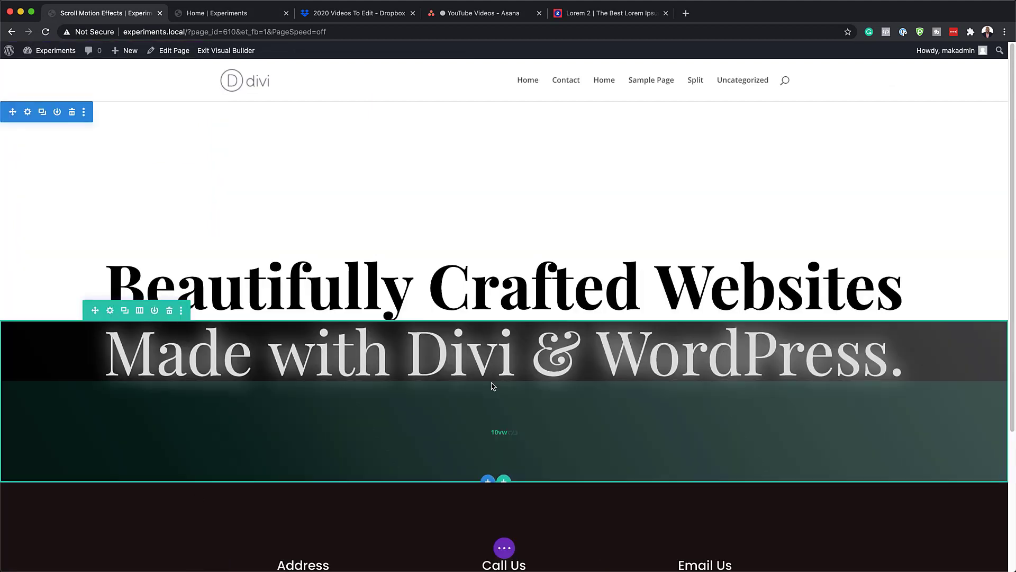
Step: Insert a text module below the glowing "Made with Divi & WordPress." text and replace its placeholder with a "Lorem ipsum dolor sit amet" paragraph
left_click(503, 355)
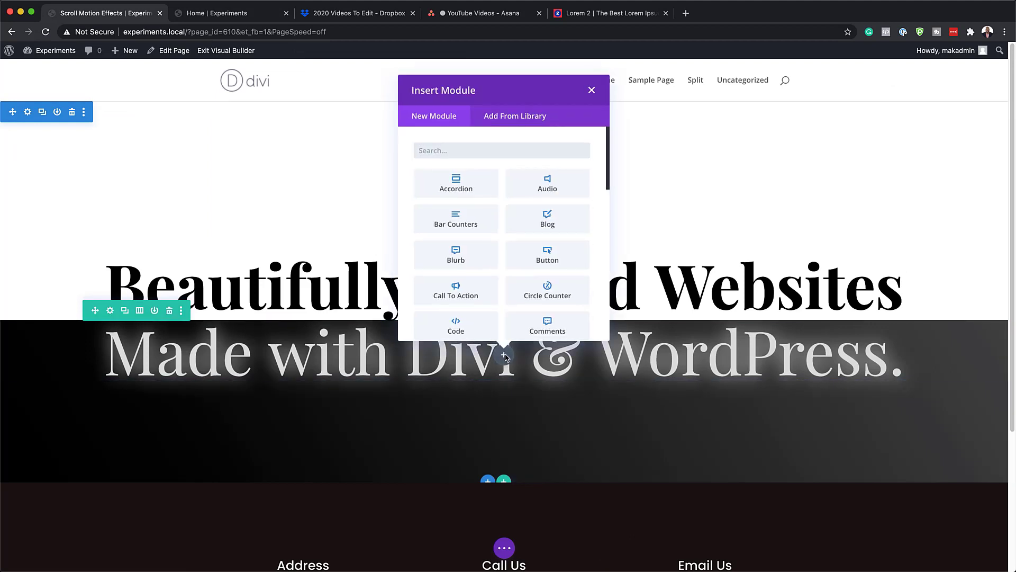
type("text")
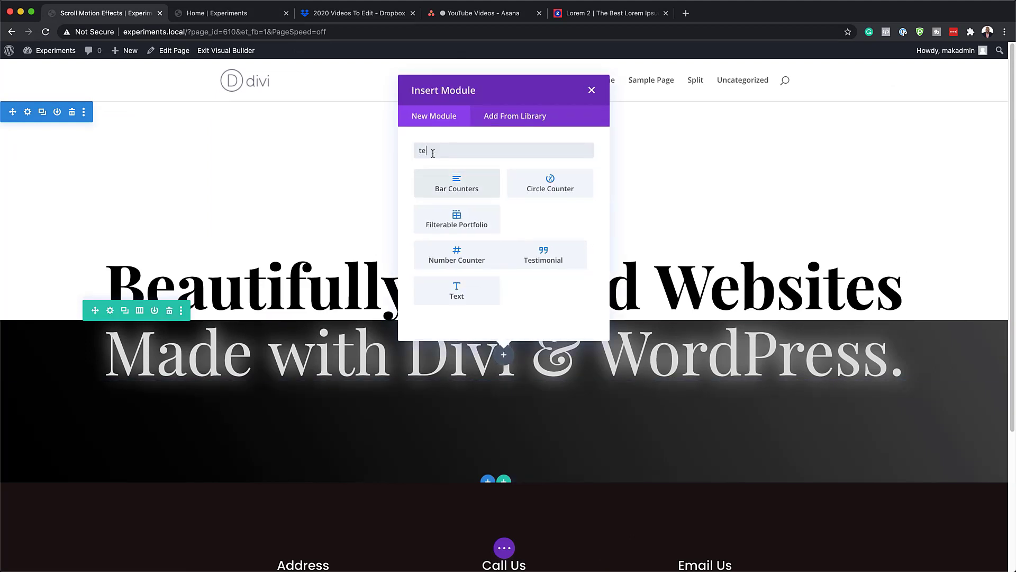
left_click(456, 182)
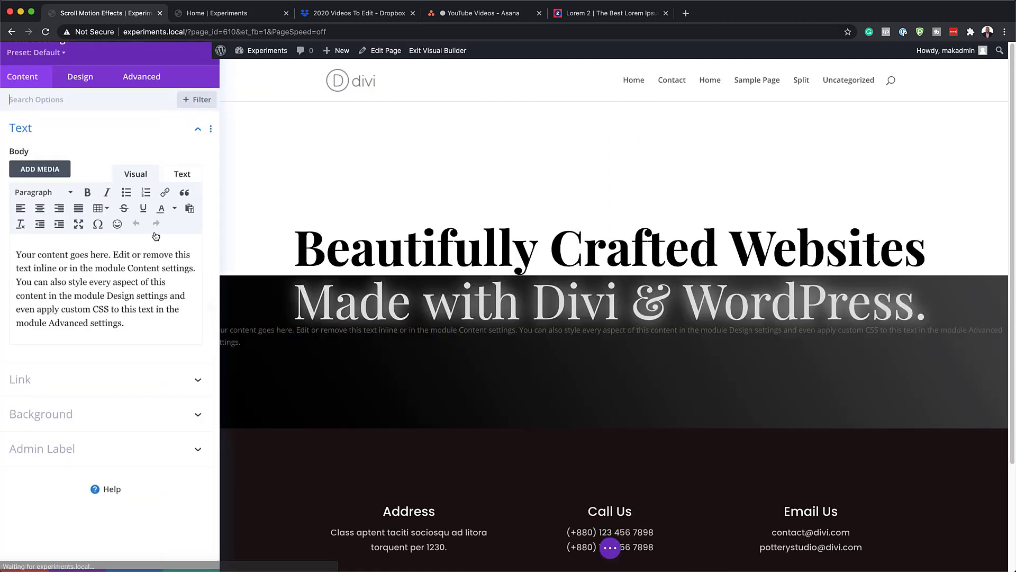
left_click_drag(131, 325, 23, 244)
type("Lorem ipsum dolor sit amet, consectetuer adipiscing elit. Donec odio. Quisque volutpat mattis eros. Nullam malesuada erat ut turpis. Suspendisse urna nibh, viverra non, semper suscipit, posuere a, pede.")
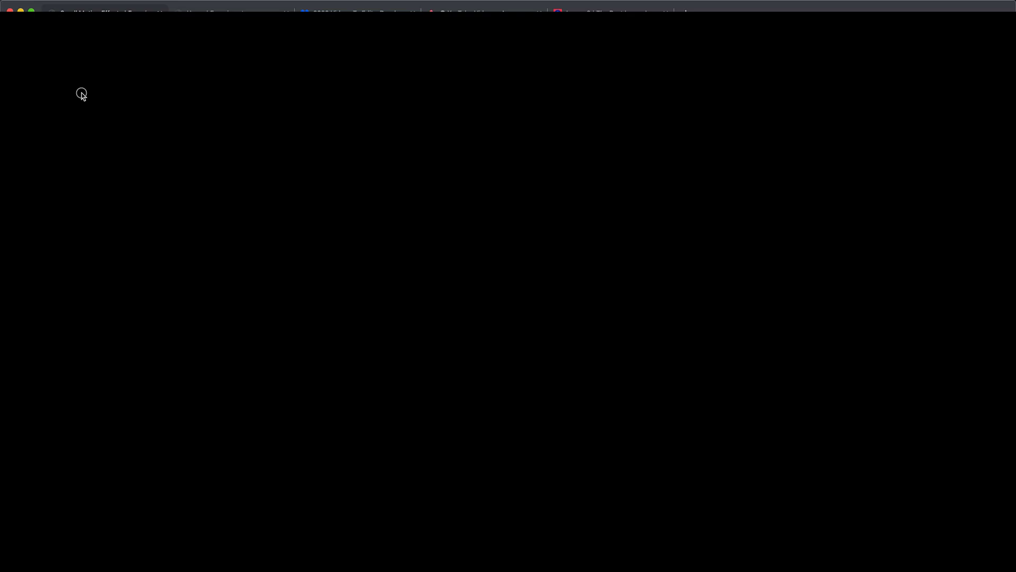
Step: Set the lorem ipsum module's text font to Open Sans and its text colour to #e8e8e8
left_click(82, 93)
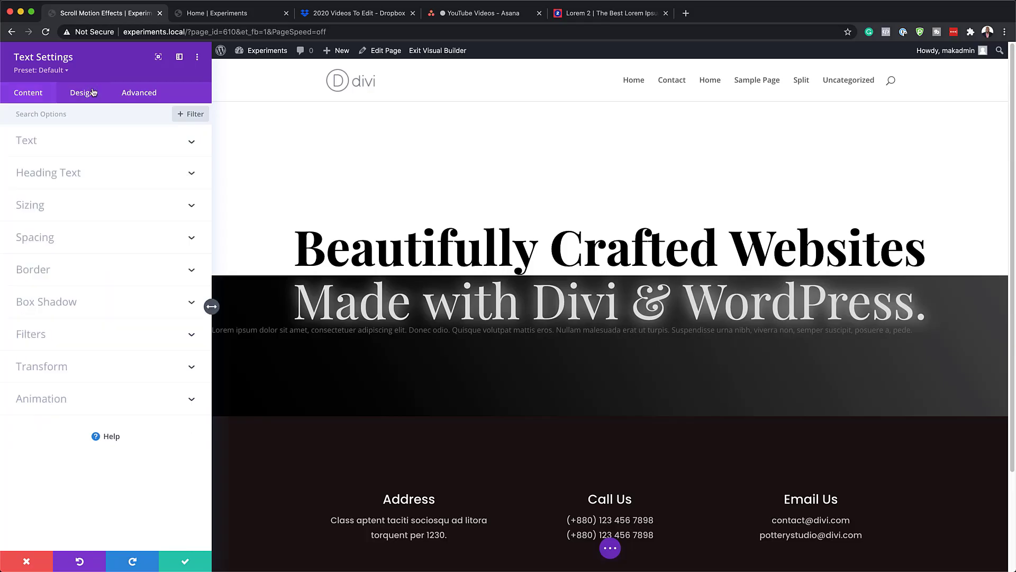
left_click(60, 146)
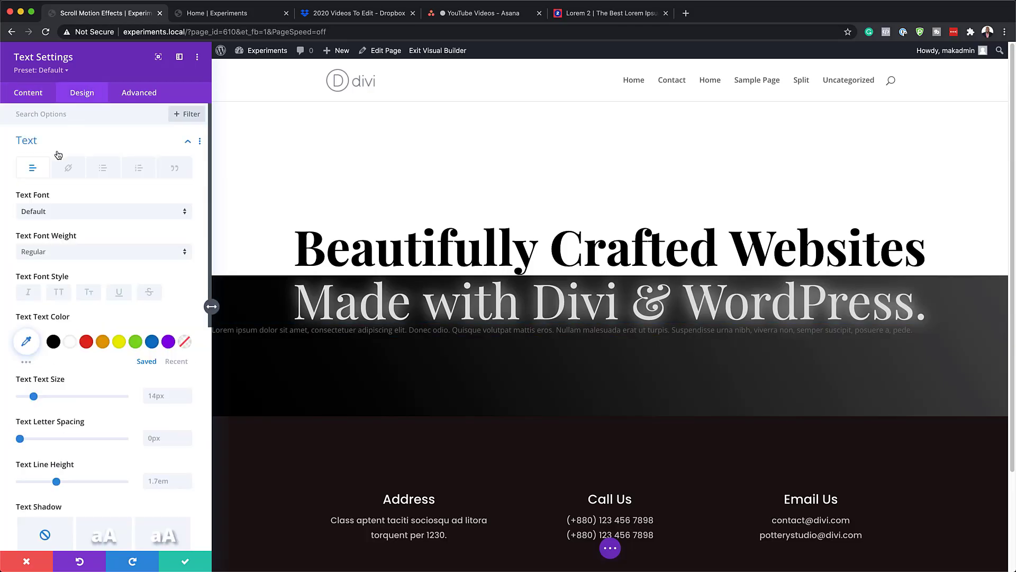
left_click(65, 217)
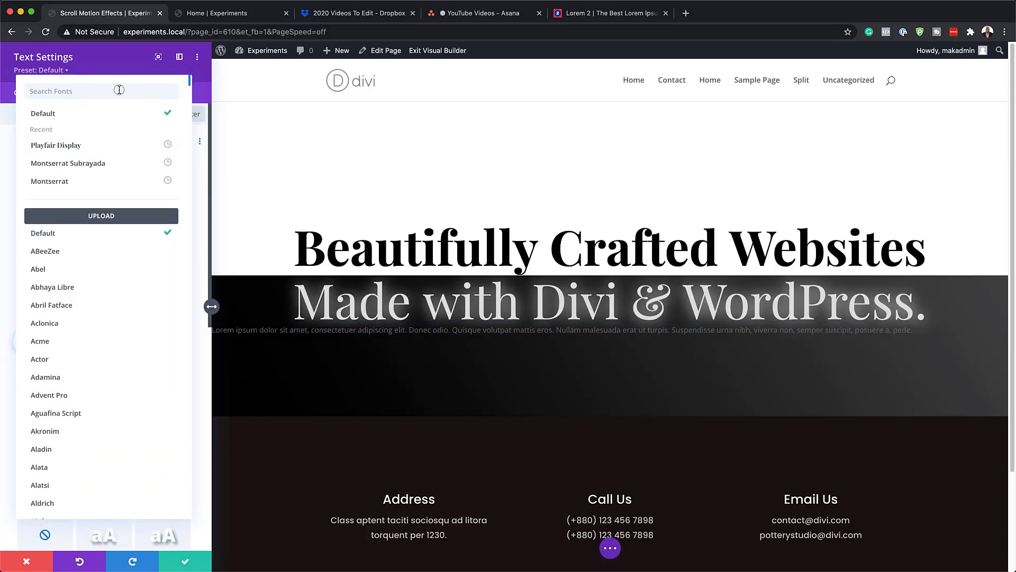
type("ope")
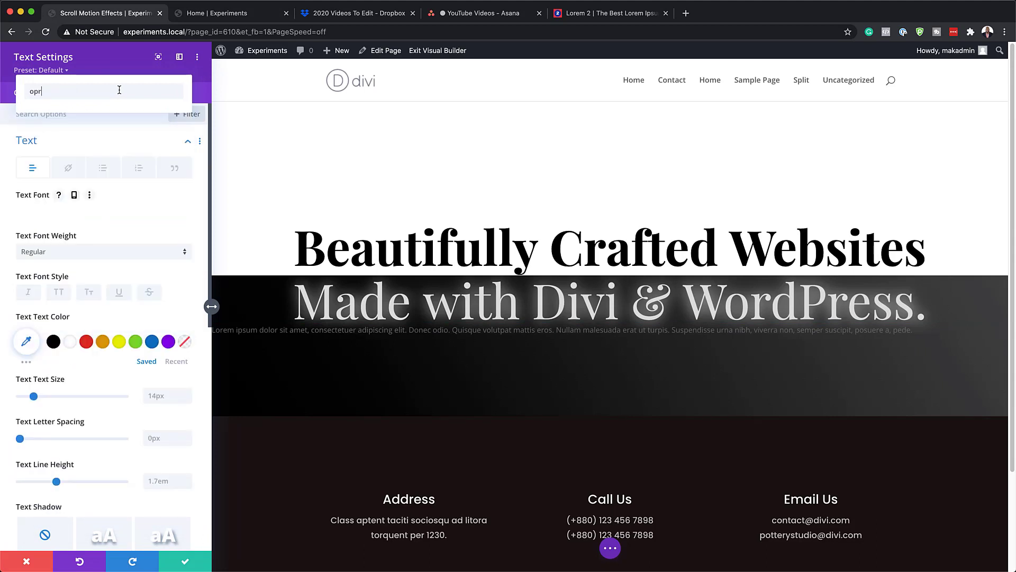
left_click(79, 133)
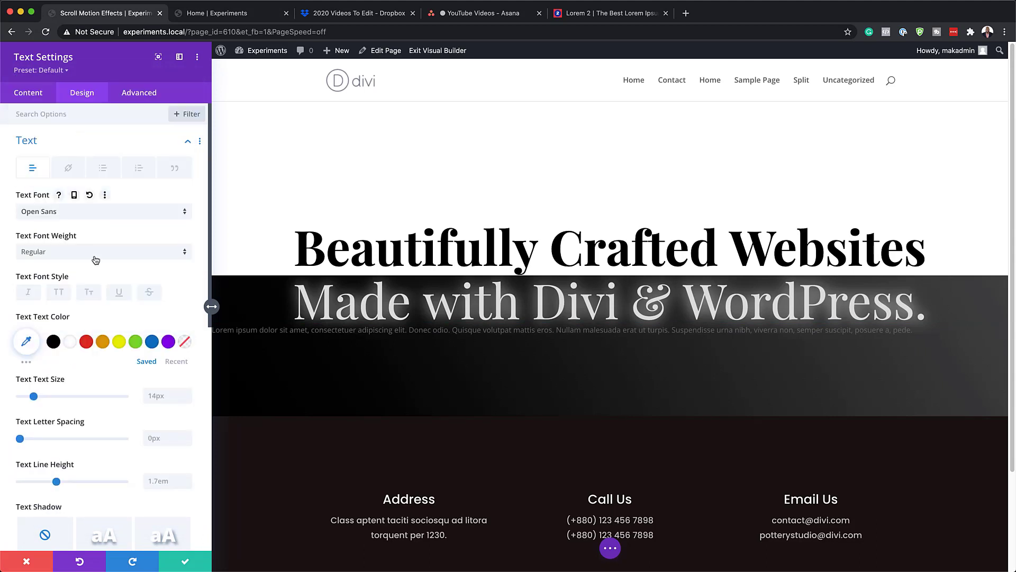
left_click(28, 342)
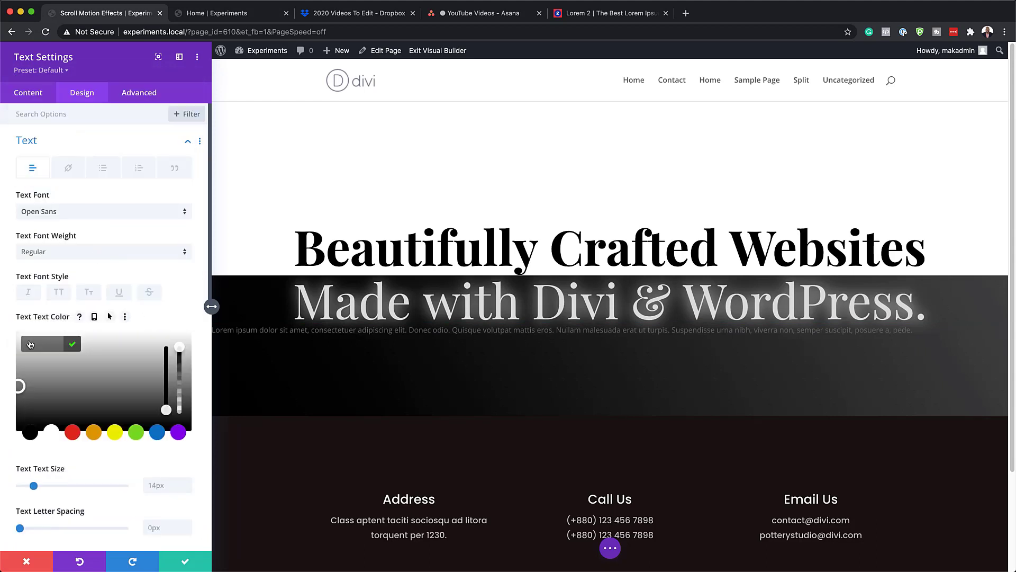
type("#e8e8e8")
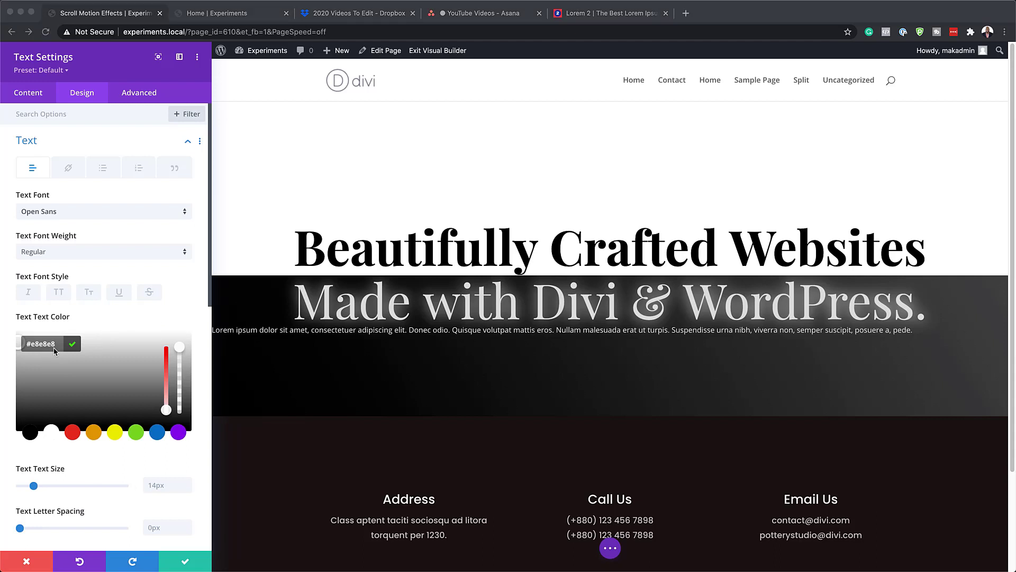
Step: Set the paragraph's text size to 0.9vw and line height to 2em, and centre its text
left_click(158, 484)
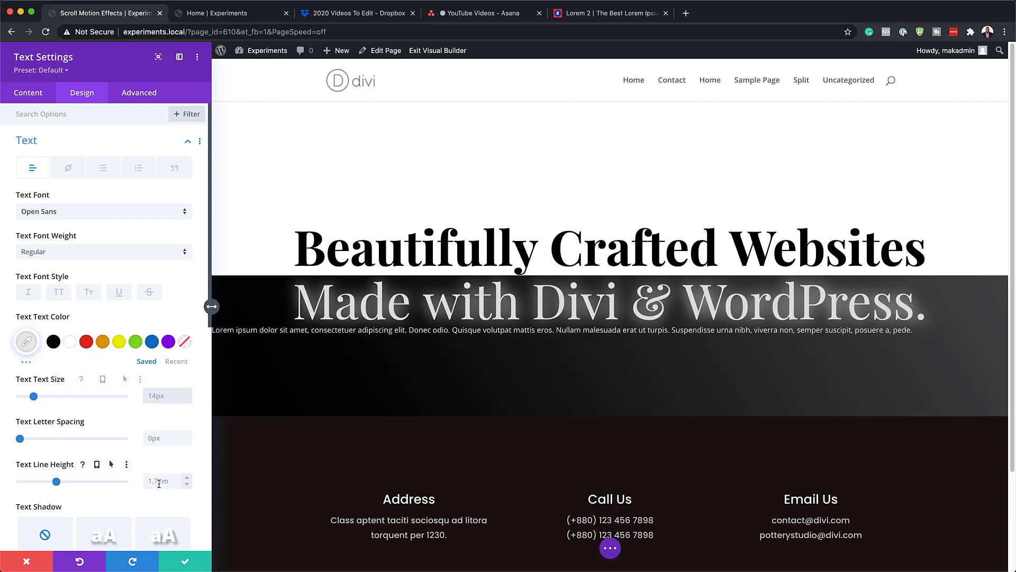
type("0.9vw")
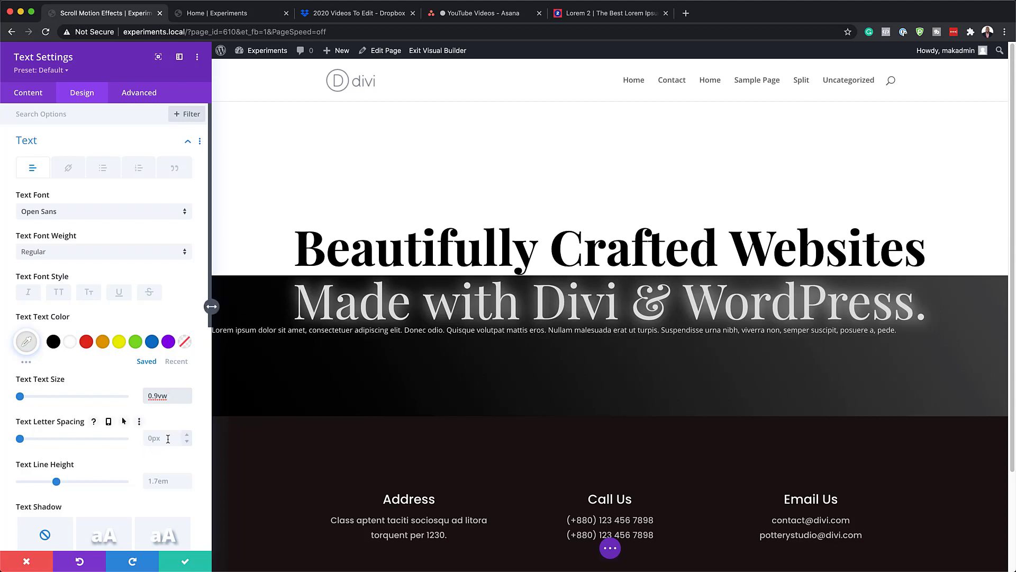
double_click(162, 481)
type("2em")
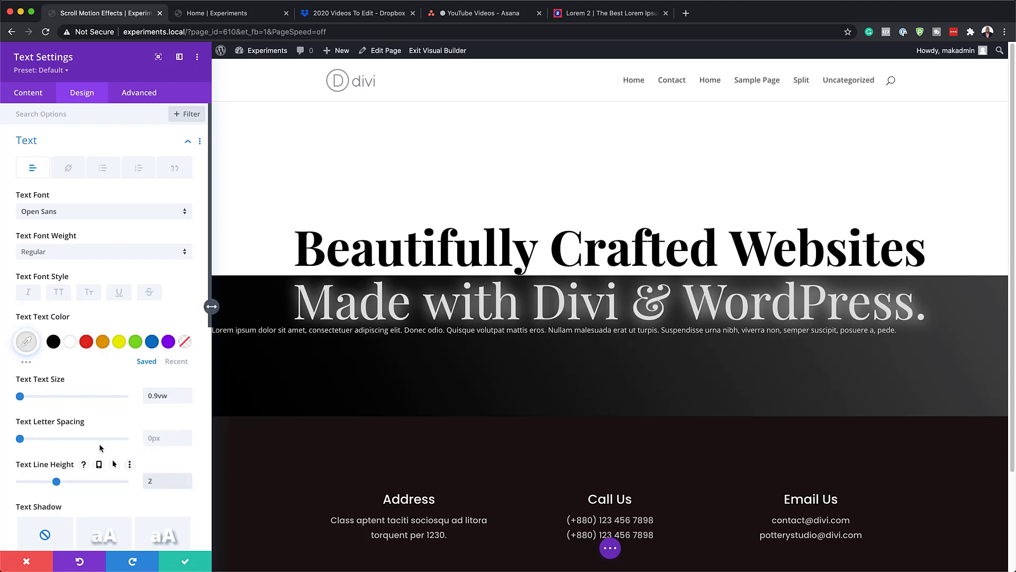
scroll(100, 449, "down", 5)
left_click(87, 448)
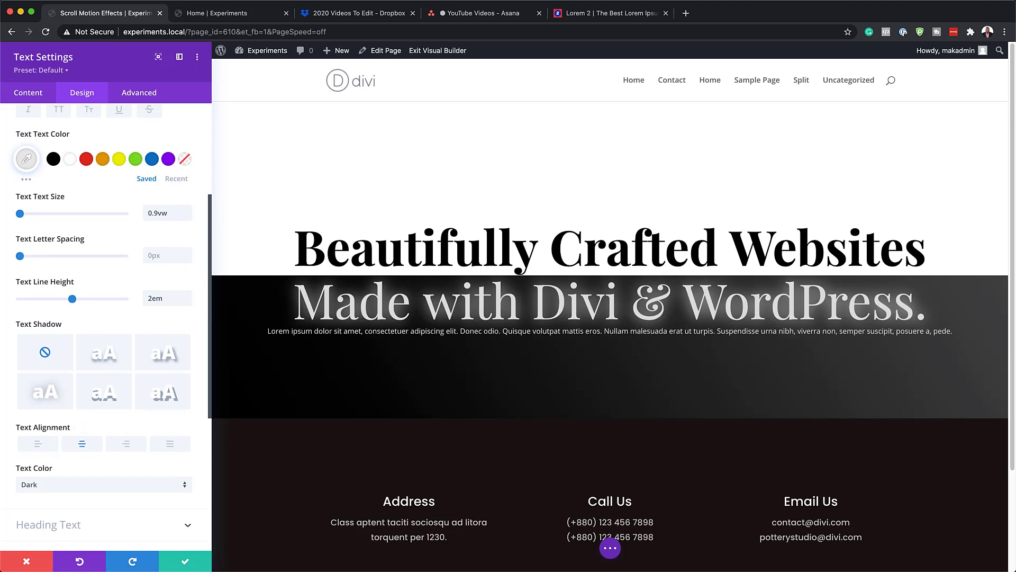
Step: Set the paragraph module's width to 40% and its module alignment to centre
scroll(122, 270, "up", 2)
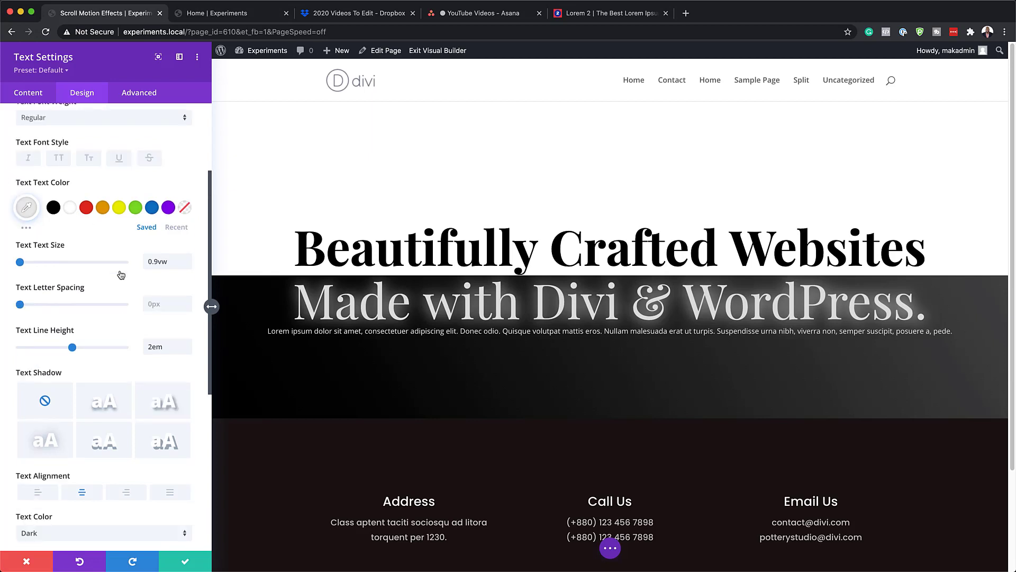
scroll(122, 278, "down", 2)
scroll(122, 277, "down", 5)
left_click(44, 402)
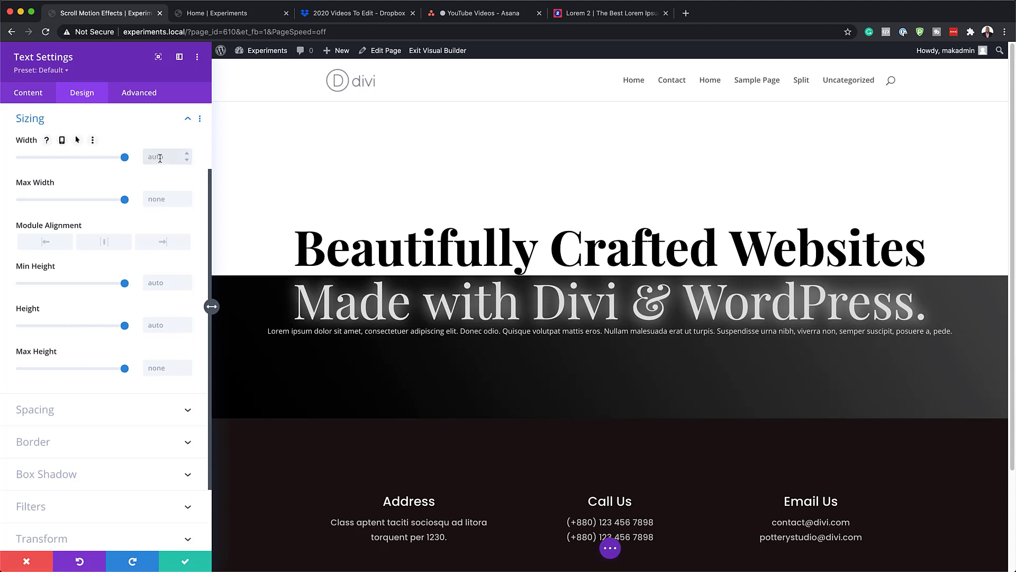
type("40%")
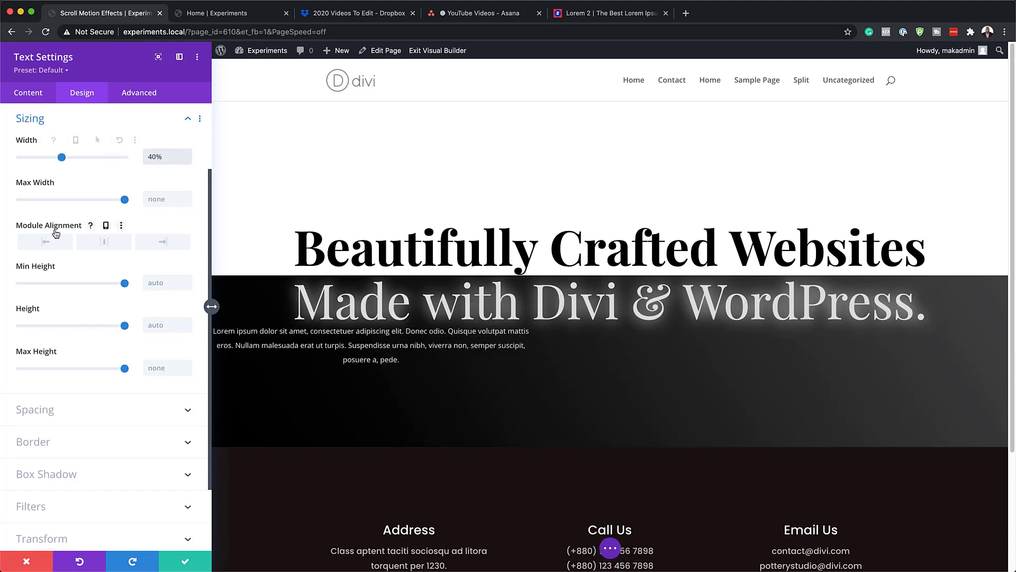
left_click(106, 242)
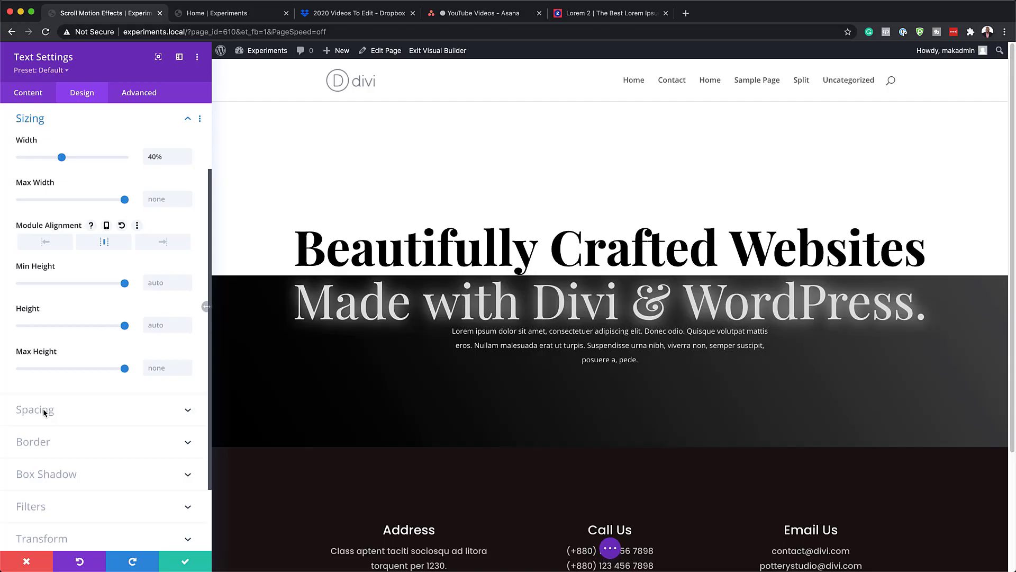
Step: Give the paragraph module a top margin of 10vw and a bottom margin of 3vw, and save it
left_click(42, 410)
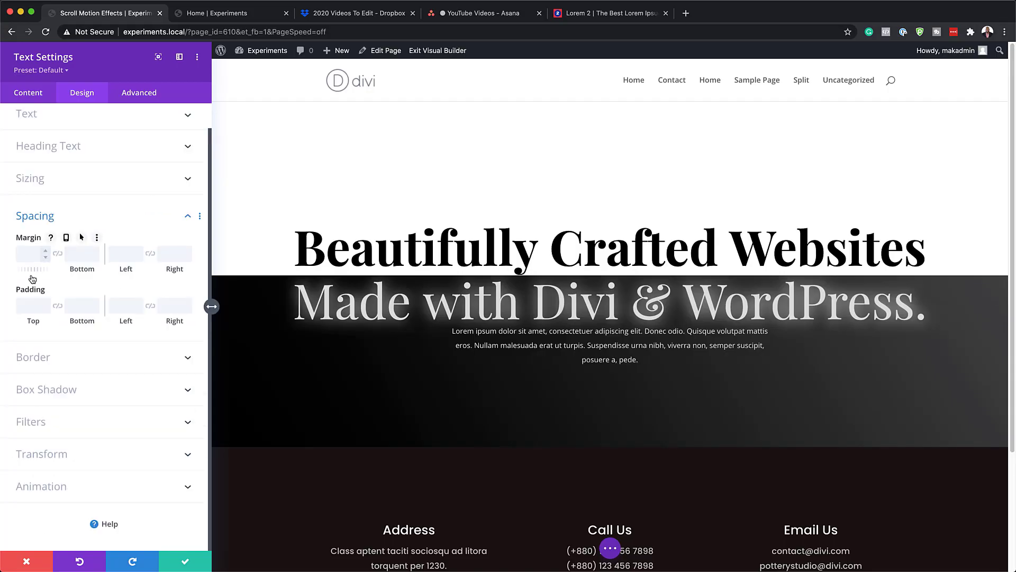
left_click(31, 257)
type("10px")
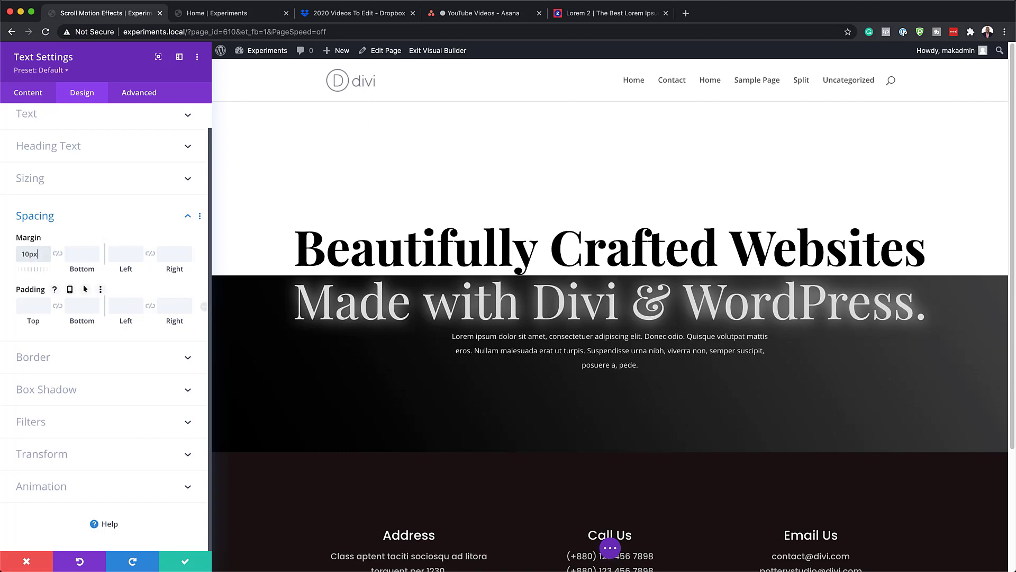
left_click(80, 256)
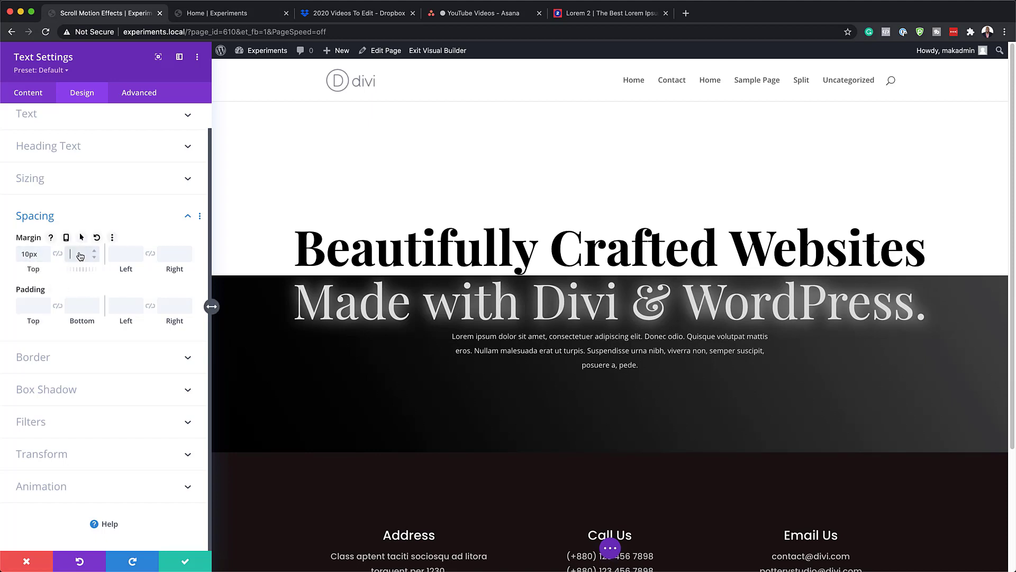
type("3vw")
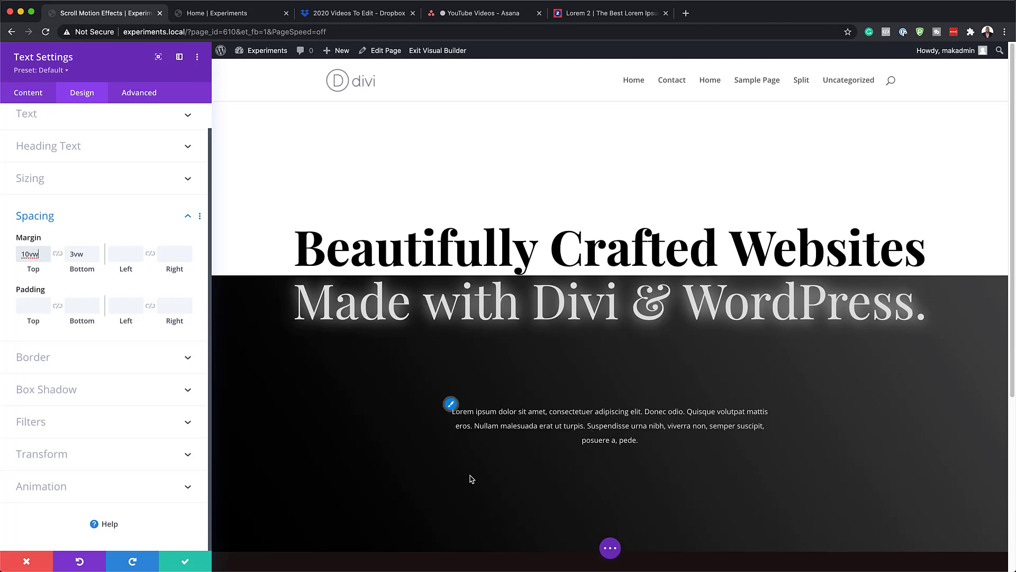
left_click(185, 561)
Step: Insert a button module below the lorem ipsum paragraph and set its button alignment to centre
scroll(471, 508, "down", 4)
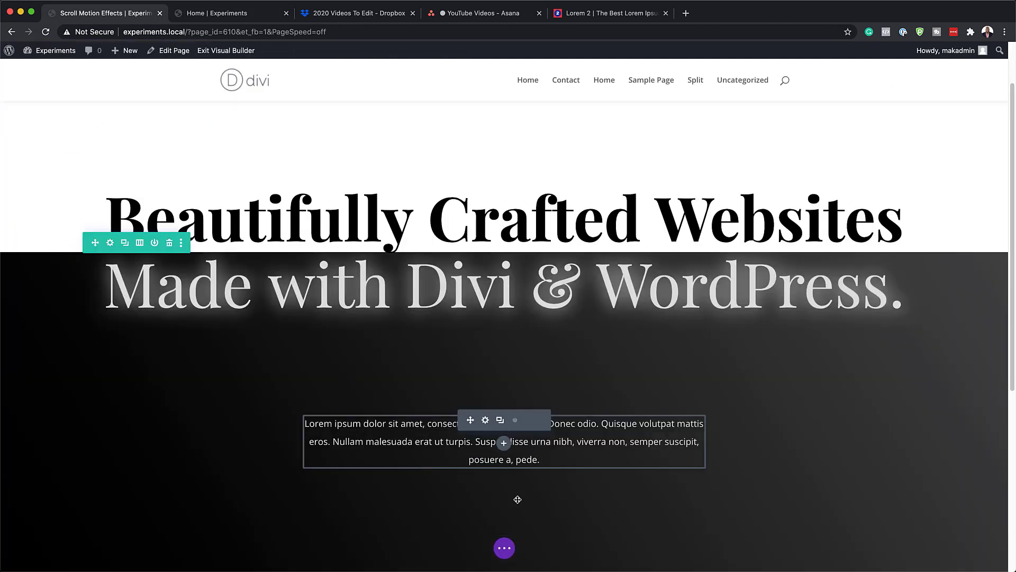
left_click(504, 354)
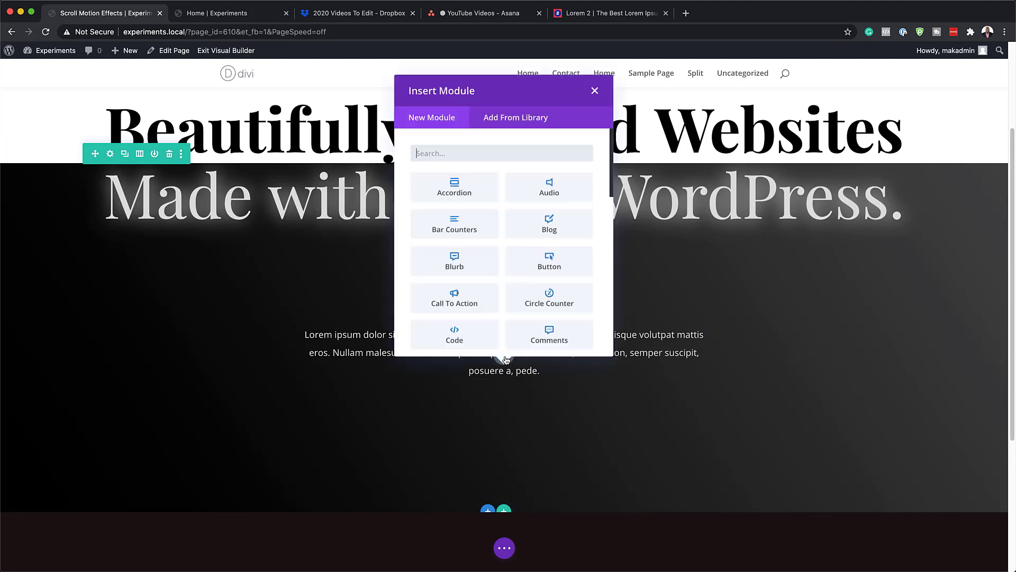
left_click(562, 259)
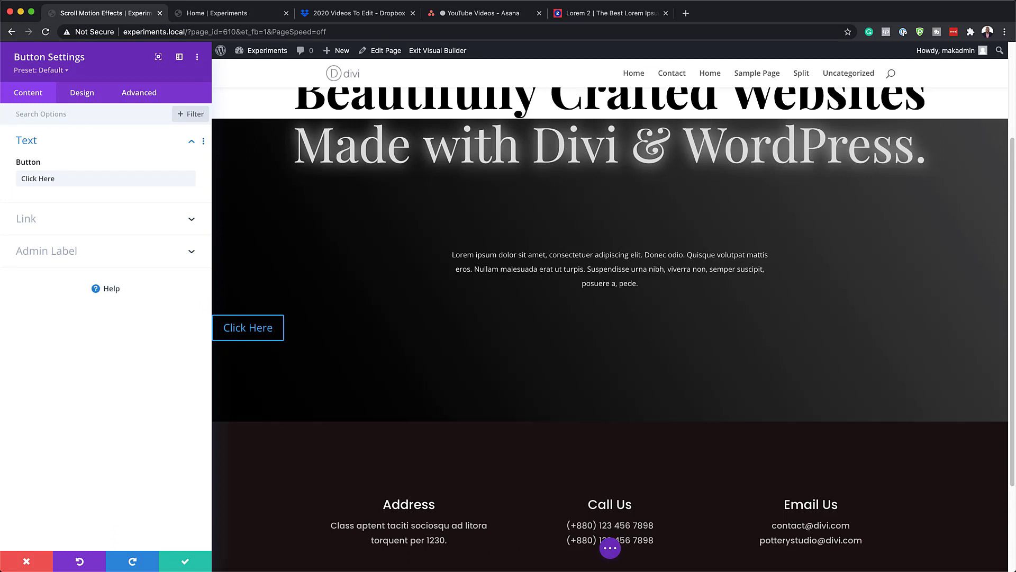
left_click(82, 93)
left_click(67, 143)
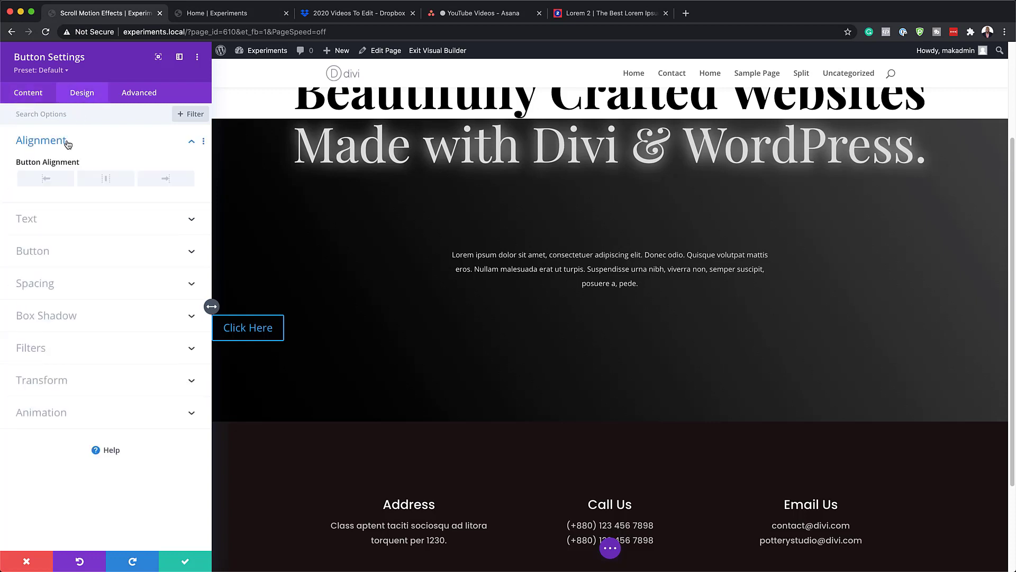
left_click(111, 181)
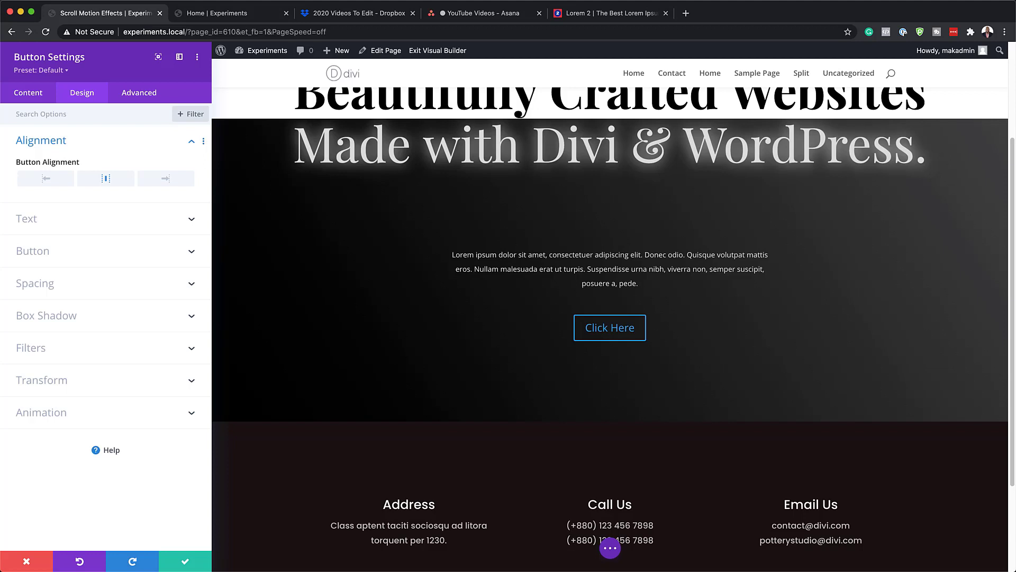
Step: Enable custom styles for the button, with a text size of 0.8vw and the text colour #ffffff
left_click(57, 253)
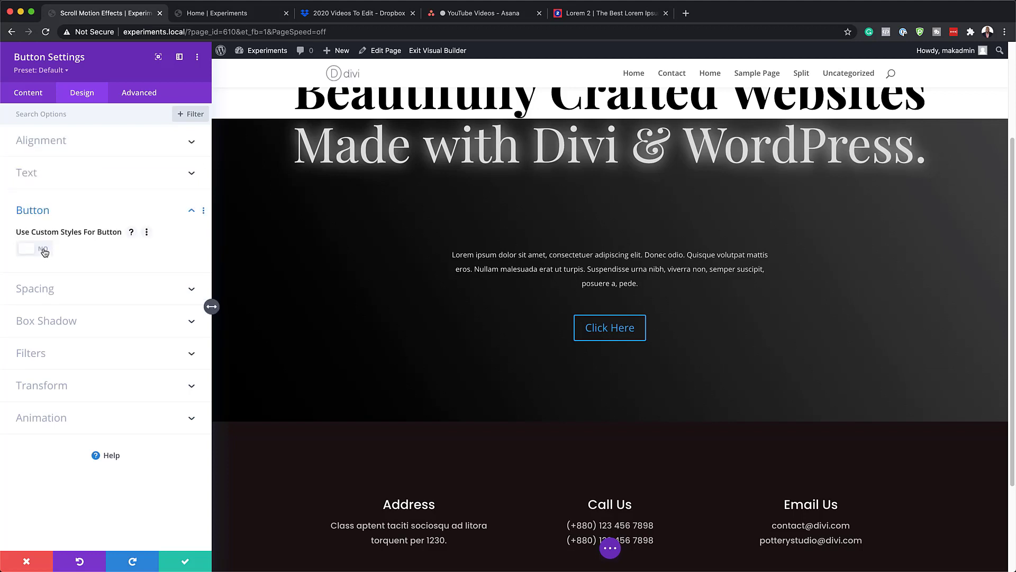
left_click(44, 253)
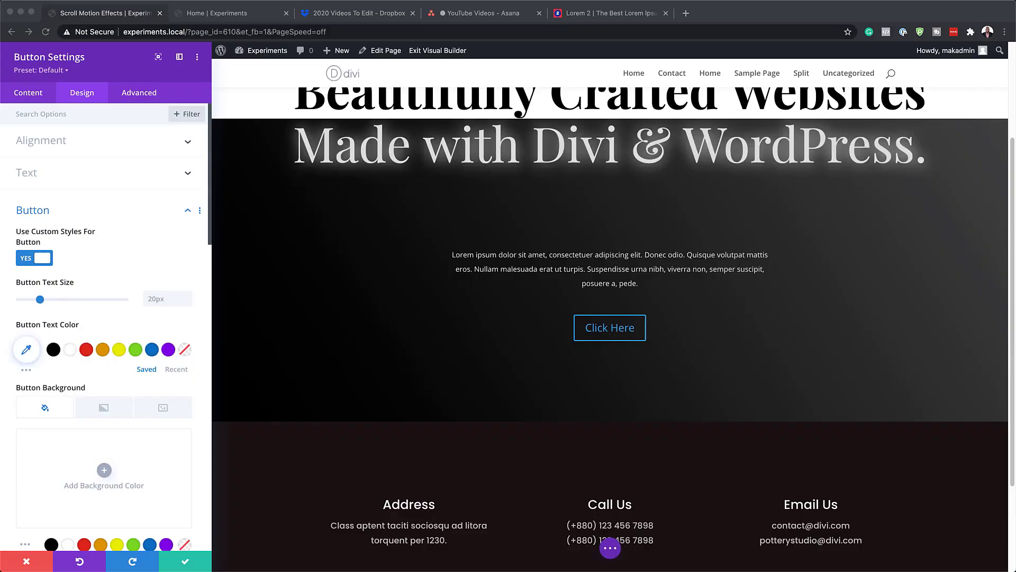
left_click(156, 300)
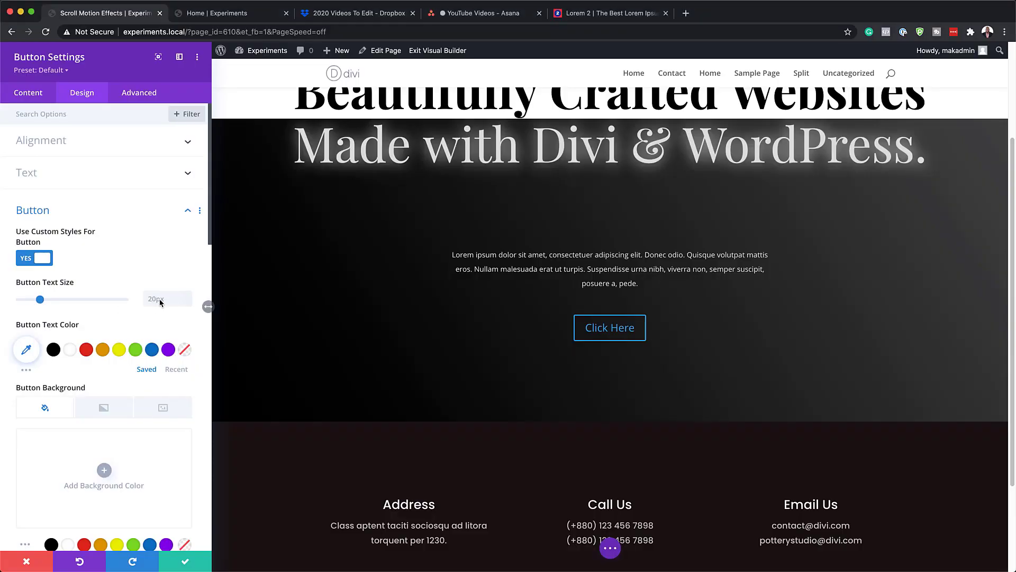
type("0.8vw")
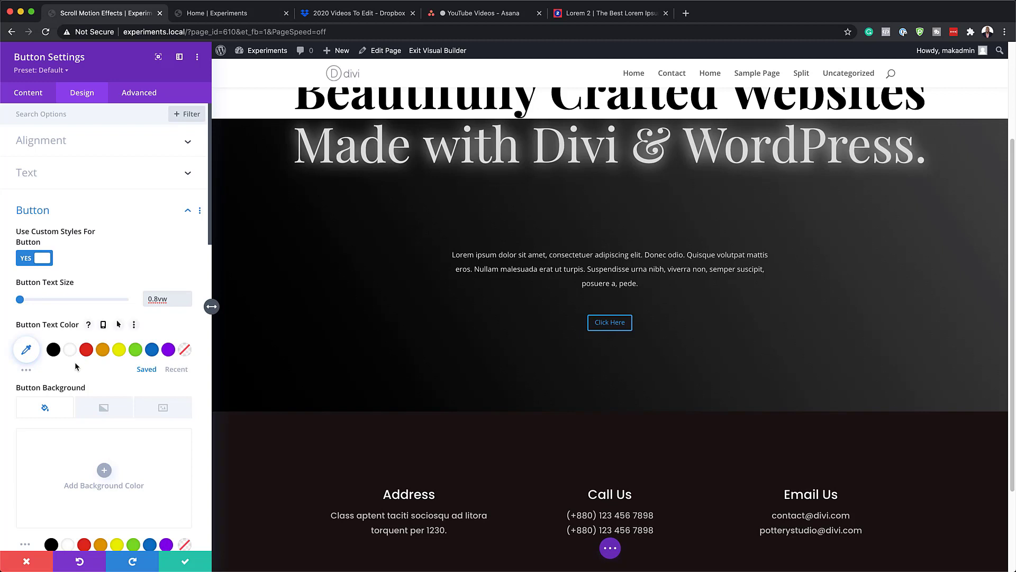
left_click(70, 351)
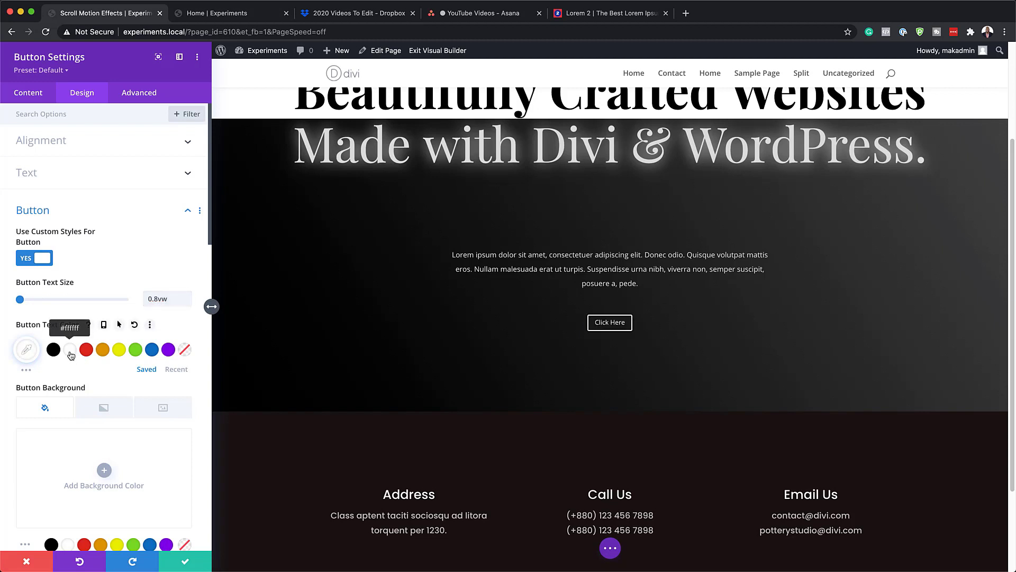
scroll(105, 432, "down", 3)
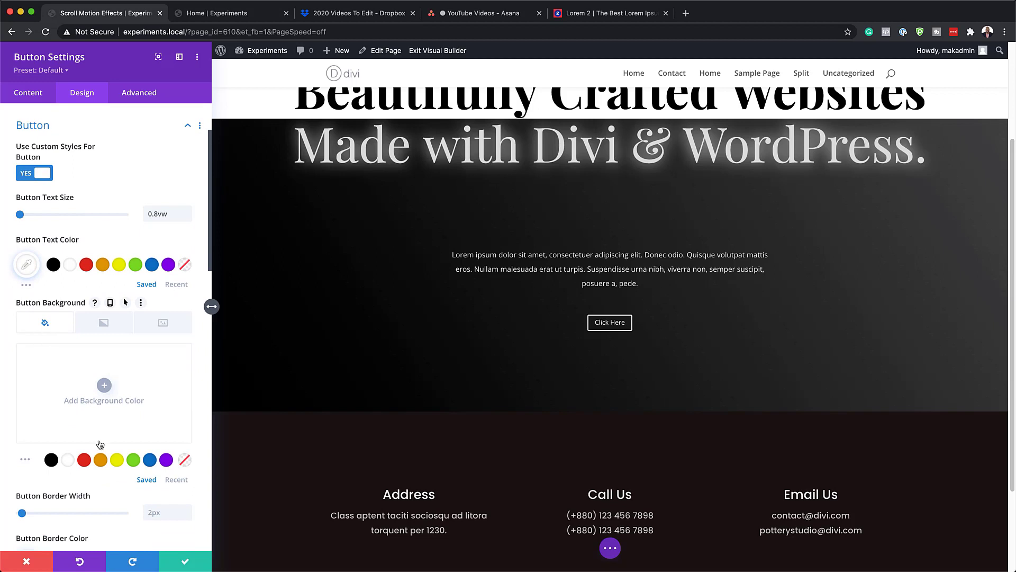
scroll(100, 444, "down", 2)
scroll(100, 444, "down", 2)
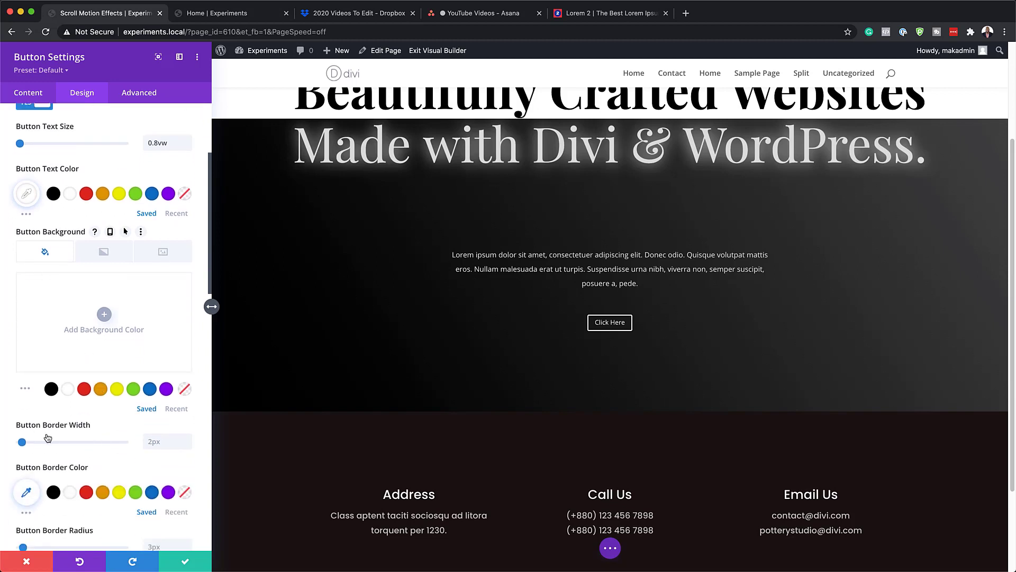
Step: Set the button's border colour to white and its border width to 1px
left_click(72, 493)
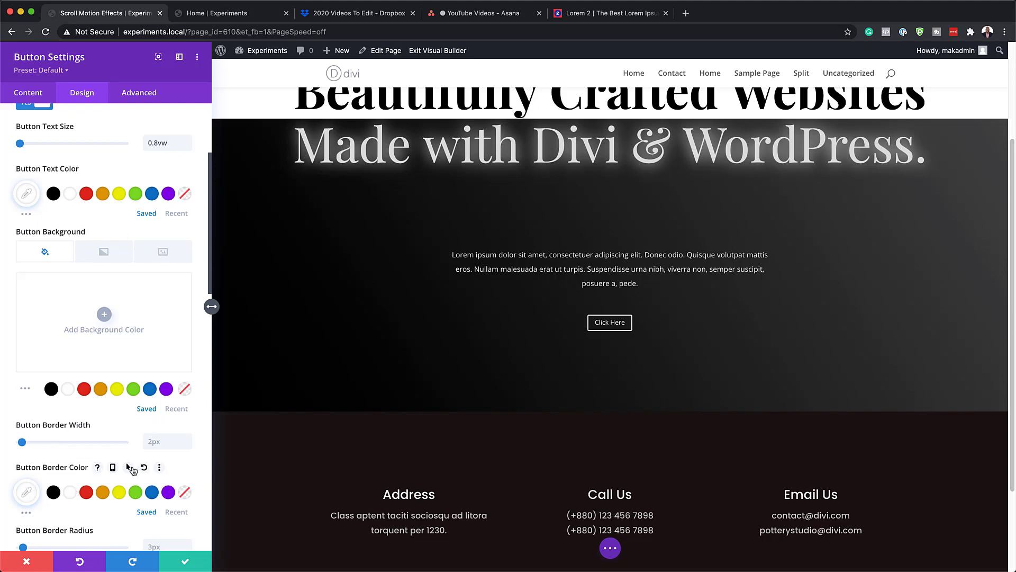
left_click(166, 442)
type("1")
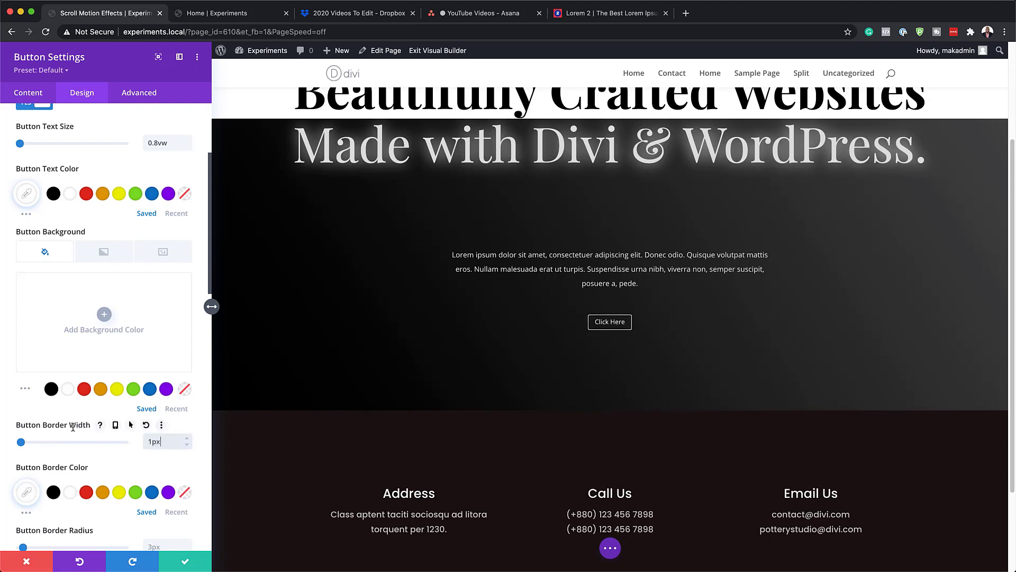
Step: Set the button's font to Open Sans with Bold weight and the uppercase font style
scroll(80, 410, "down", 3)
scroll(79, 411, "down", 5)
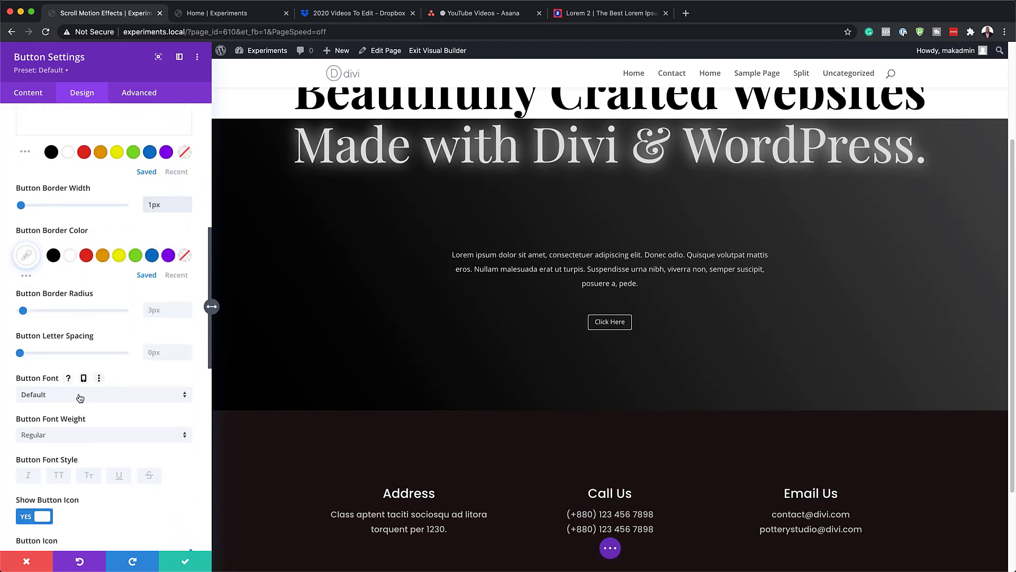
left_click(80, 396)
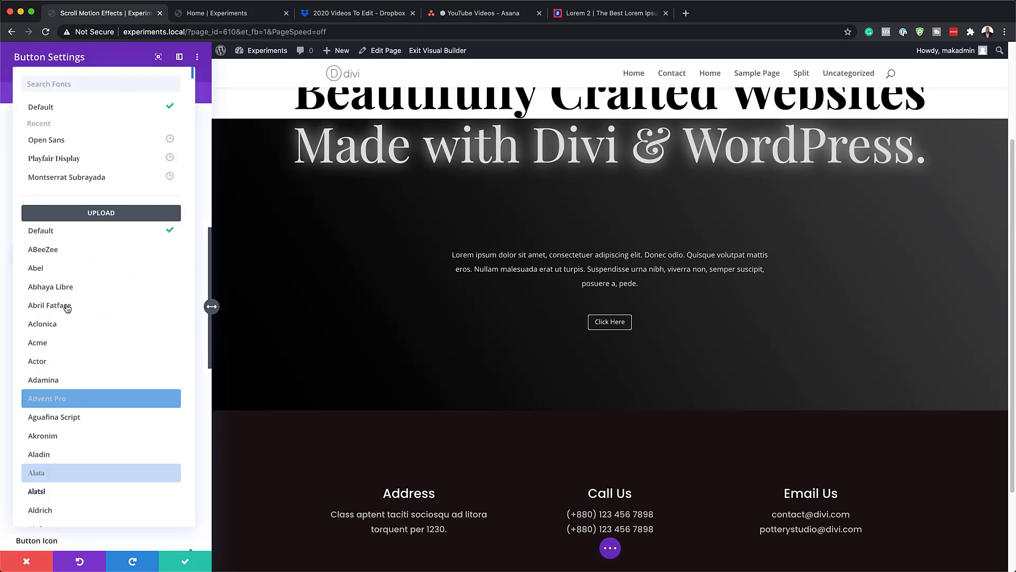
left_click(82, 146)
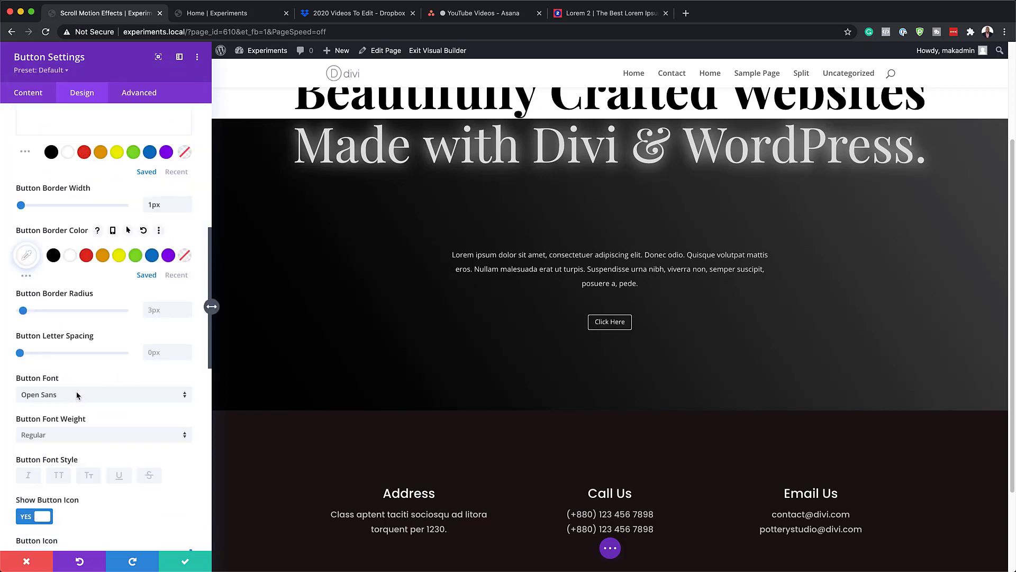
left_click(72, 434)
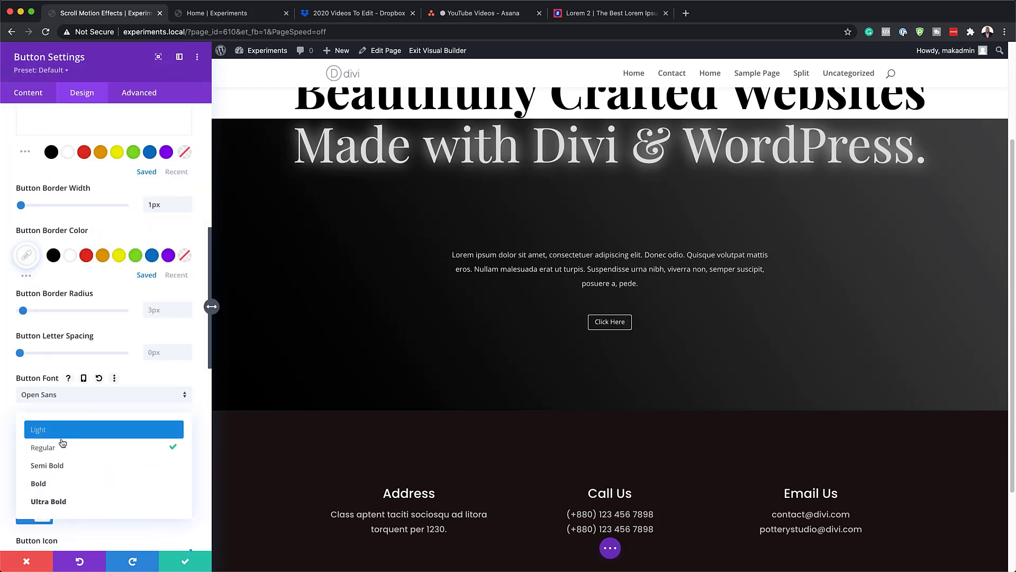
left_click(56, 481)
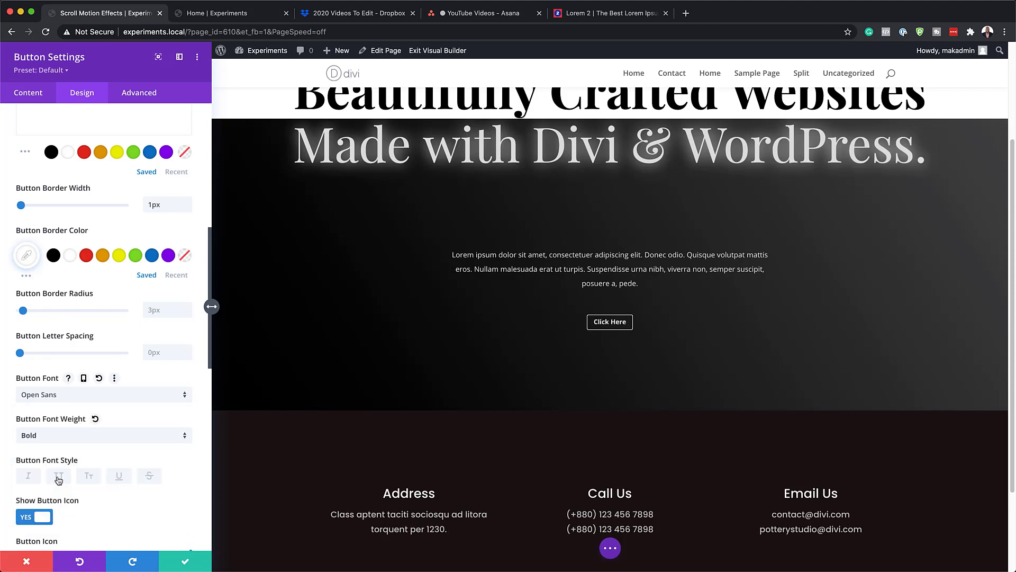
scroll(58, 479, "down", 1)
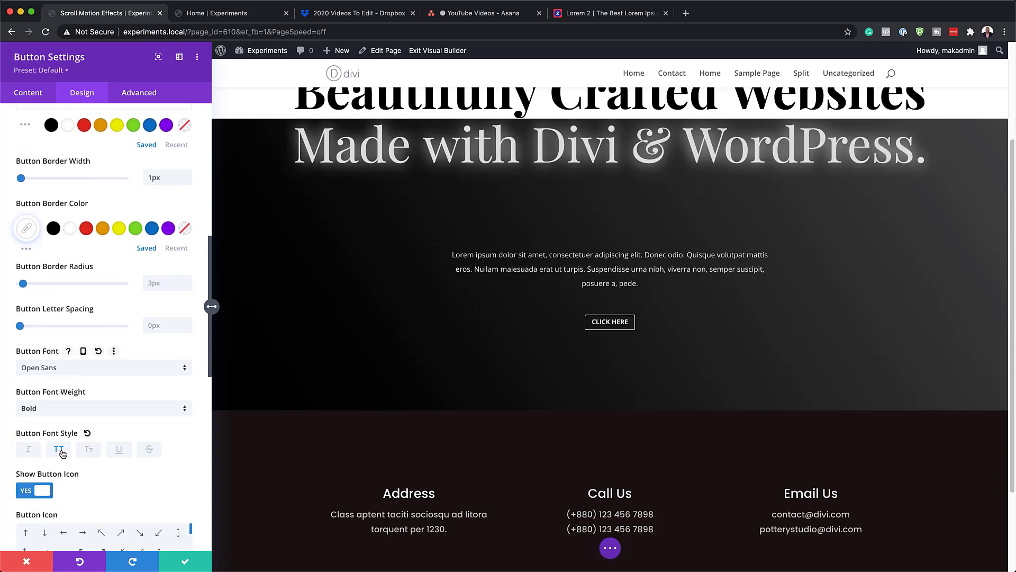
left_click(59, 450)
Step: Give the button 1vw top and bottom padding and 2.5vw left and right padding, and save the module
scroll(144, 402, "down", 6)
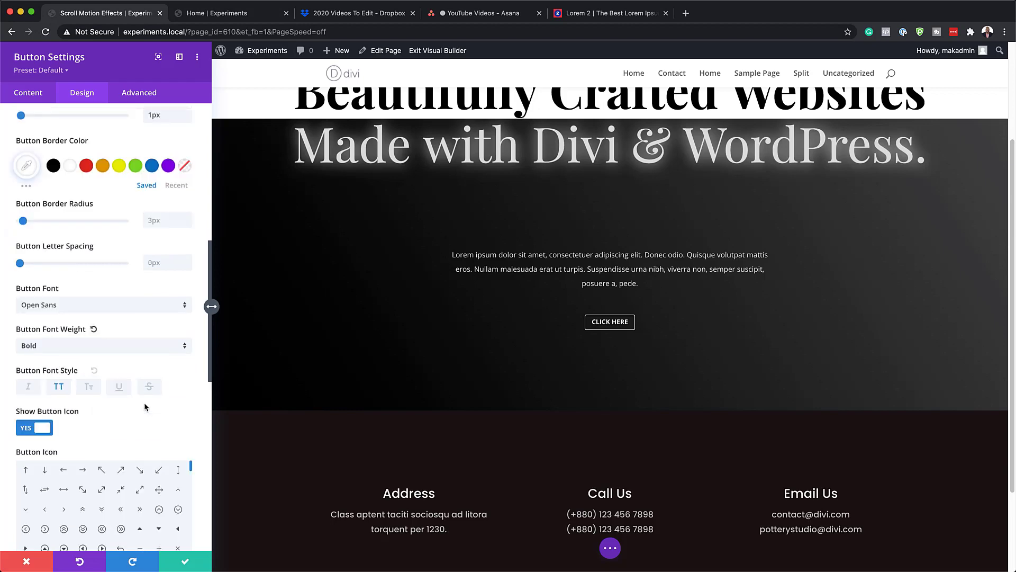
scroll(147, 406, "down", 3)
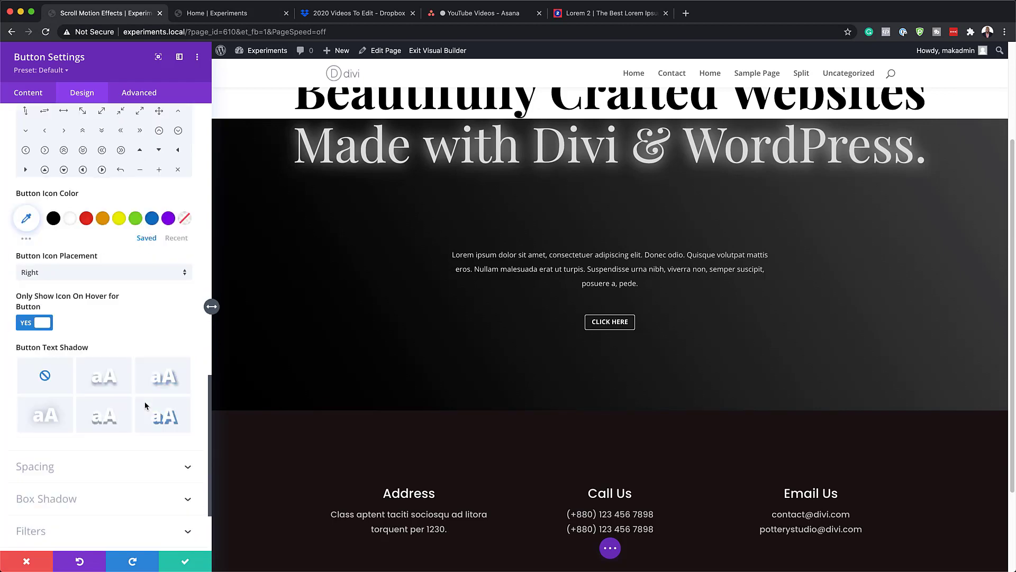
left_click(89, 450)
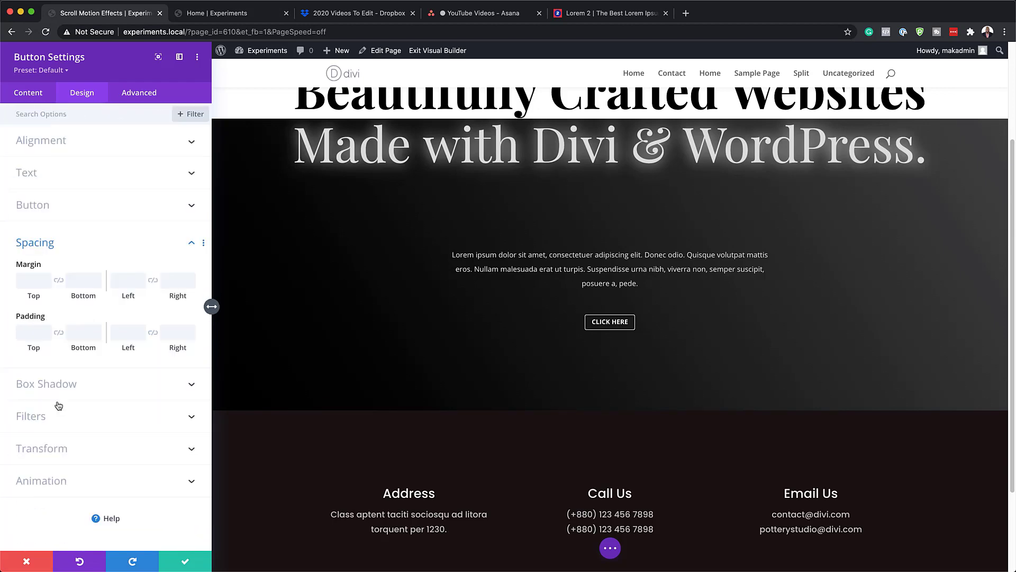
left_click(26, 333)
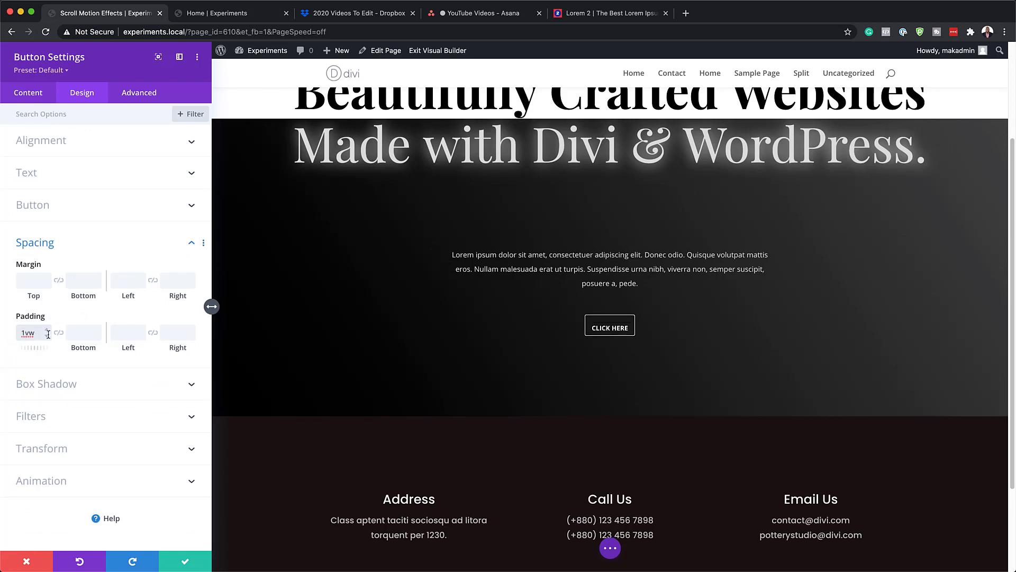
left_click(58, 332)
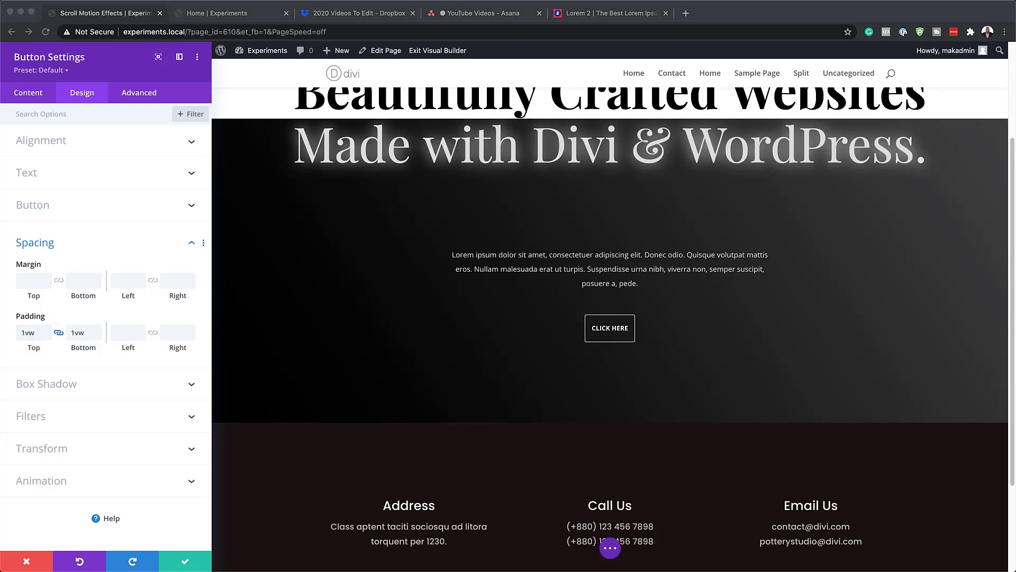
left_click(127, 334)
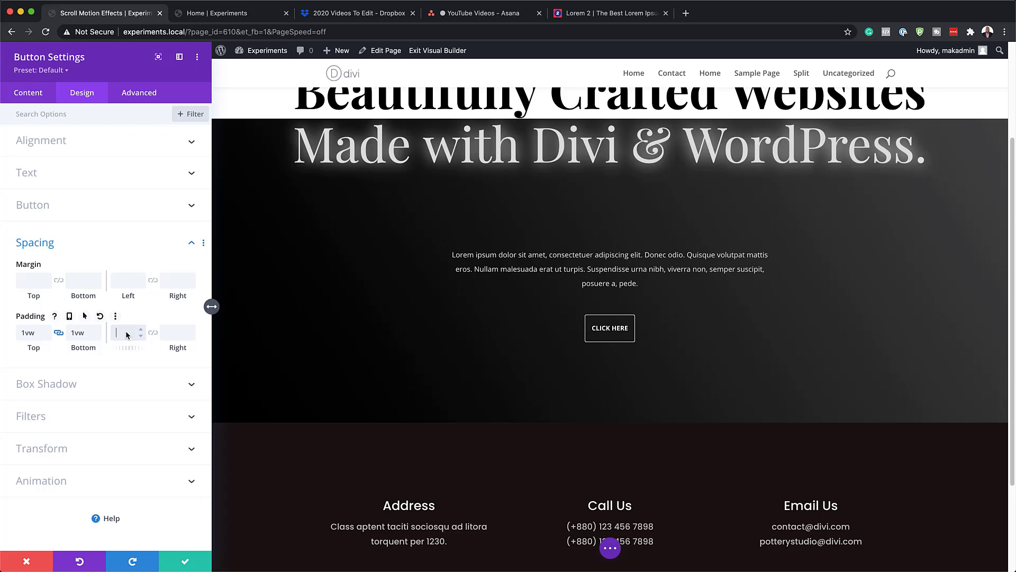
type("2.5vw")
left_click(153, 333)
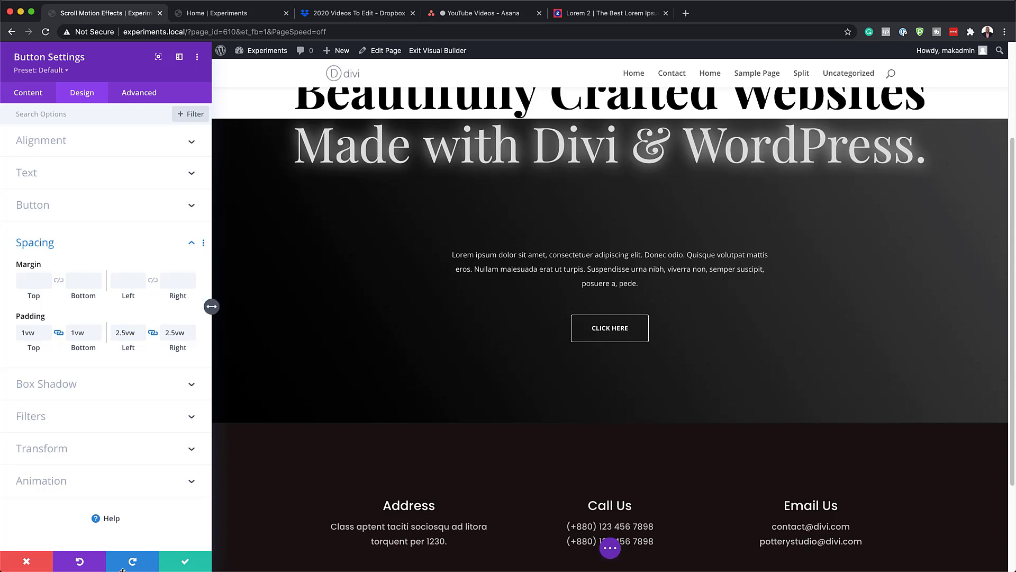
left_click(186, 563)
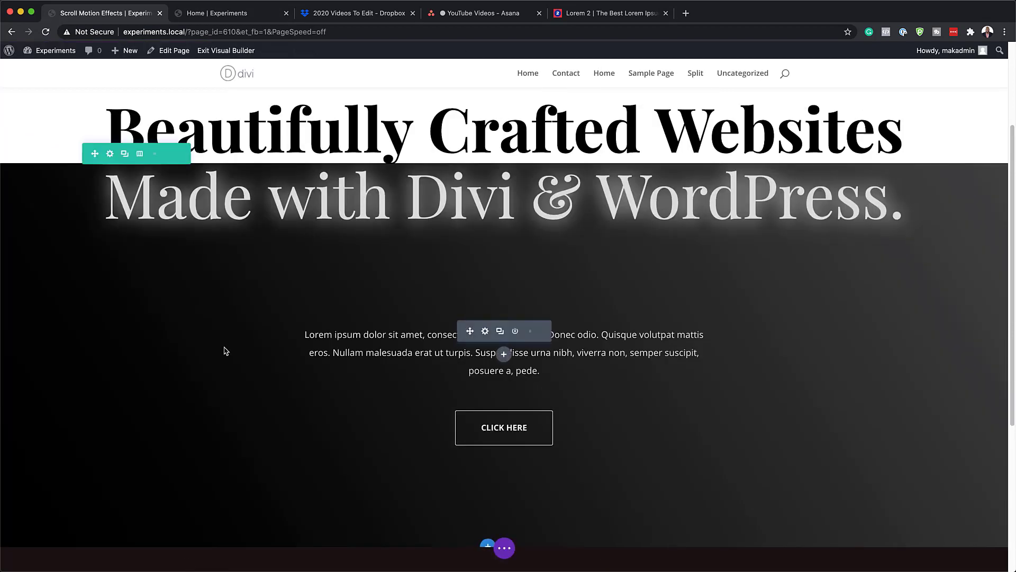
Step: Enable horizontal motion on the "Beautifully Crafted Websites" heading with starting offset 0, ending offset -10 and the midpoint at 80%
scroll(233, 349, "up", 3)
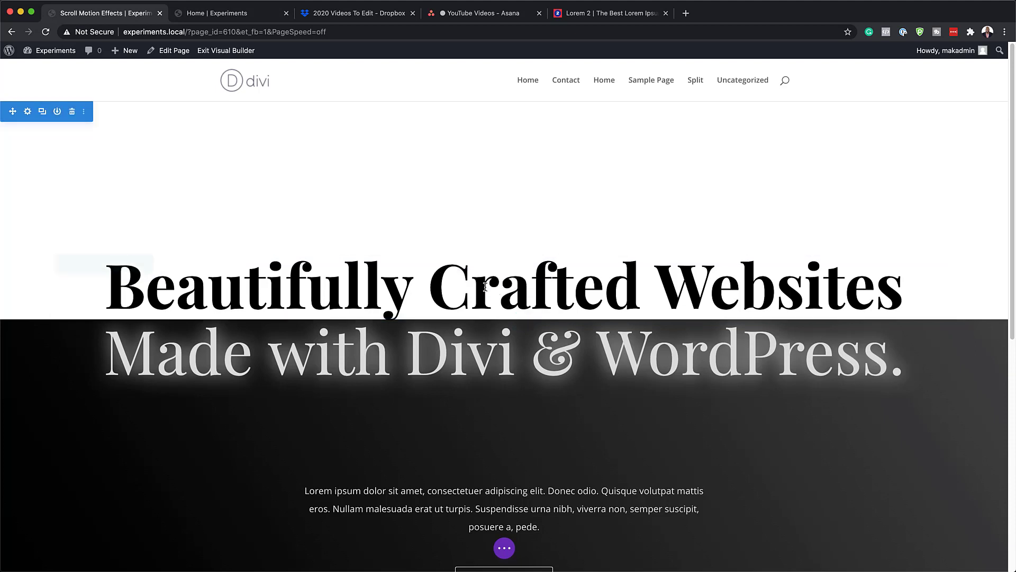
left_click(486, 280)
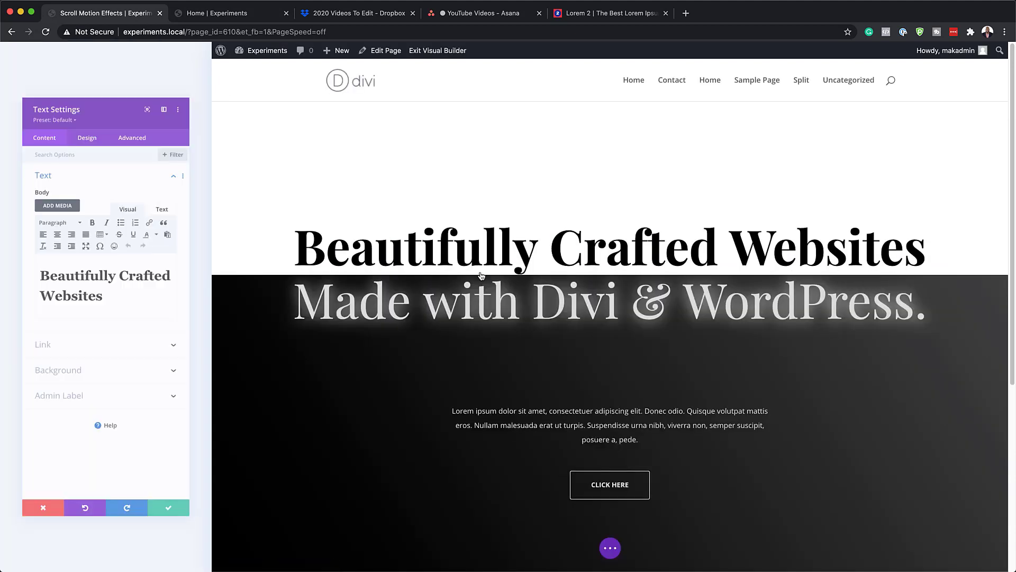
left_click(147, 95)
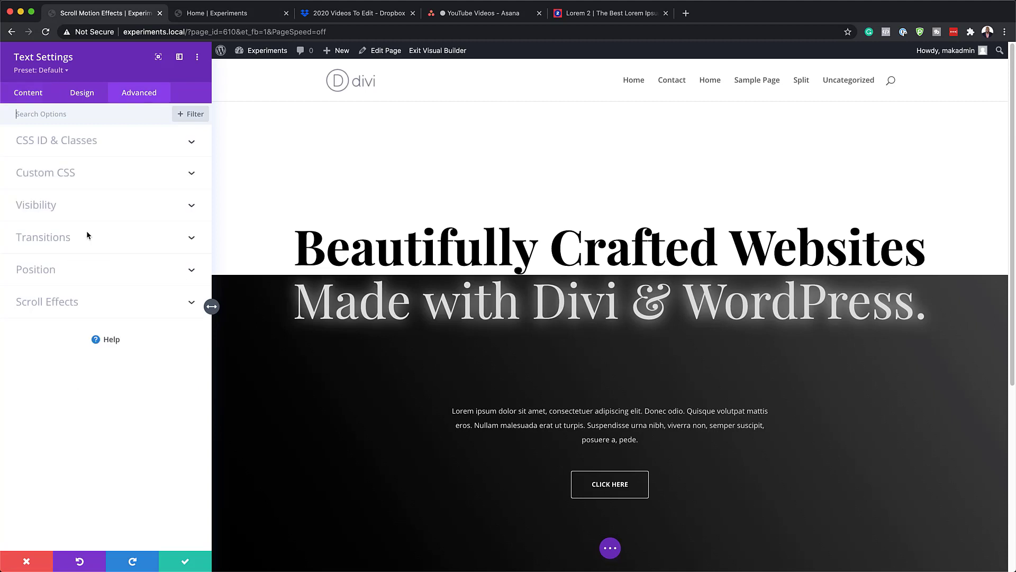
left_click(63, 307)
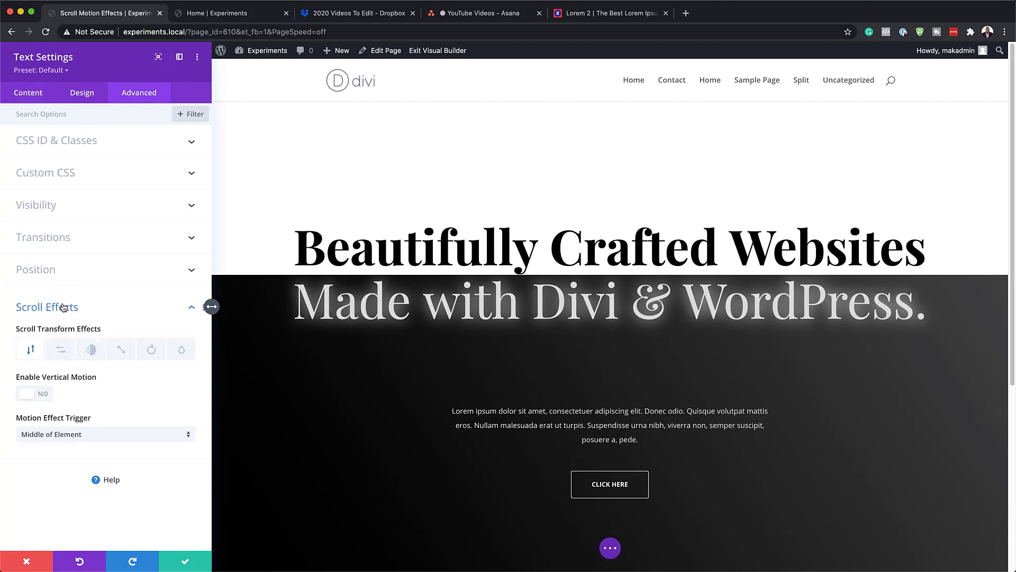
left_click(64, 354)
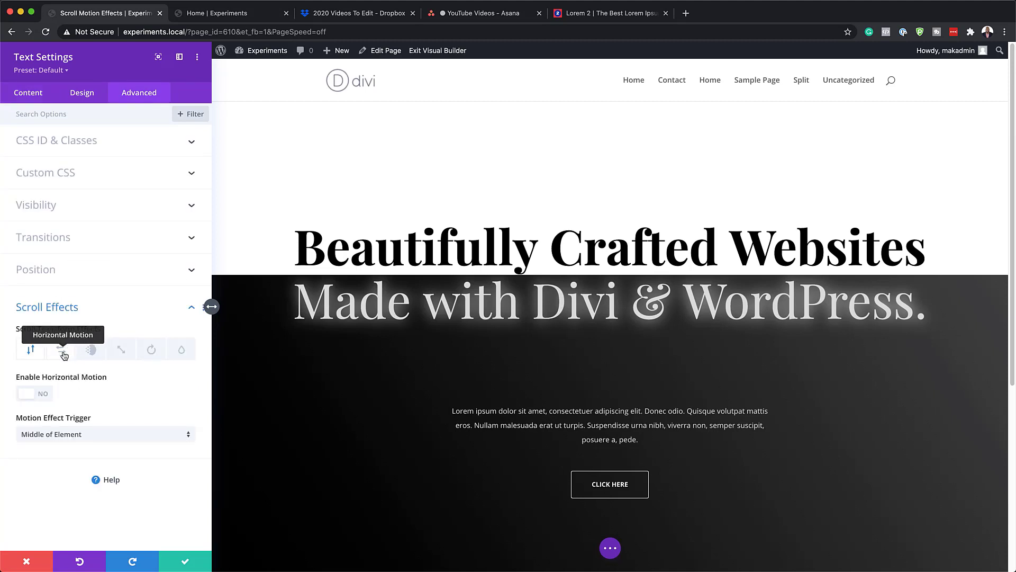
left_click(42, 396)
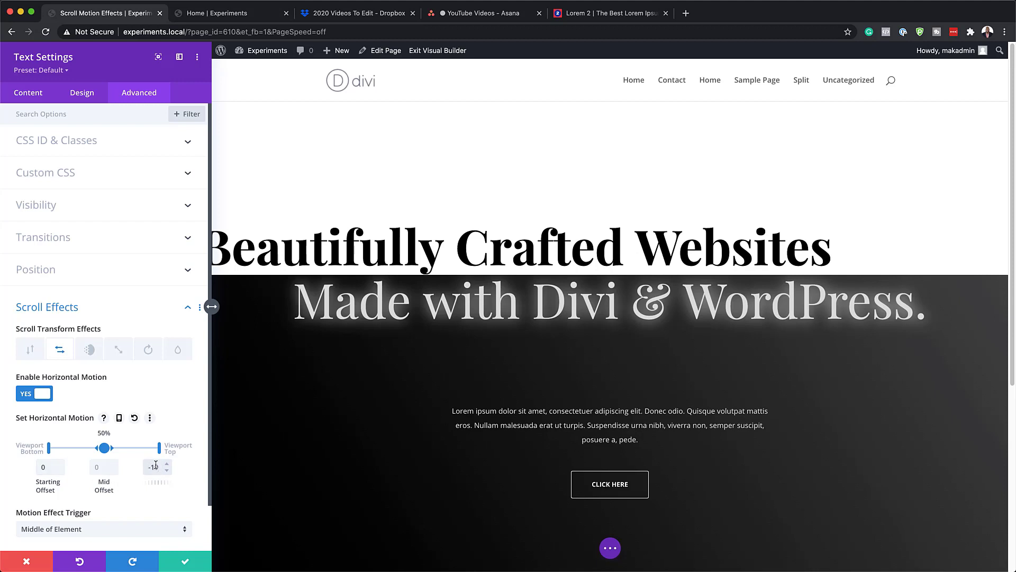
type("5")
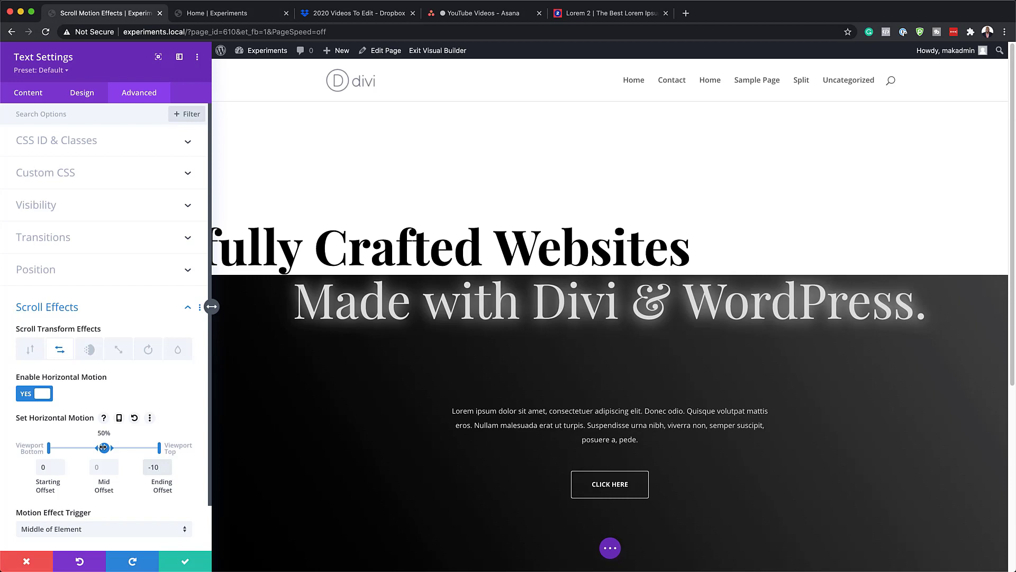
left_click_drag(104, 448, 138, 447)
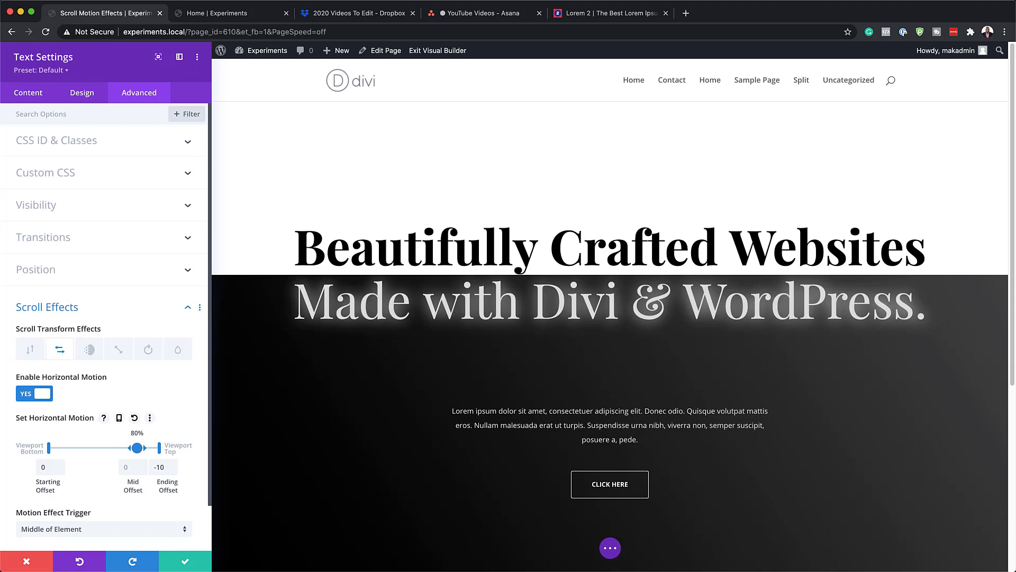
Step: Enable fading in and out on the heading with starting opacity 100%, ending opacity 0% and the midpoint at 67%, and save it
left_click(92, 352)
left_click(37, 393)
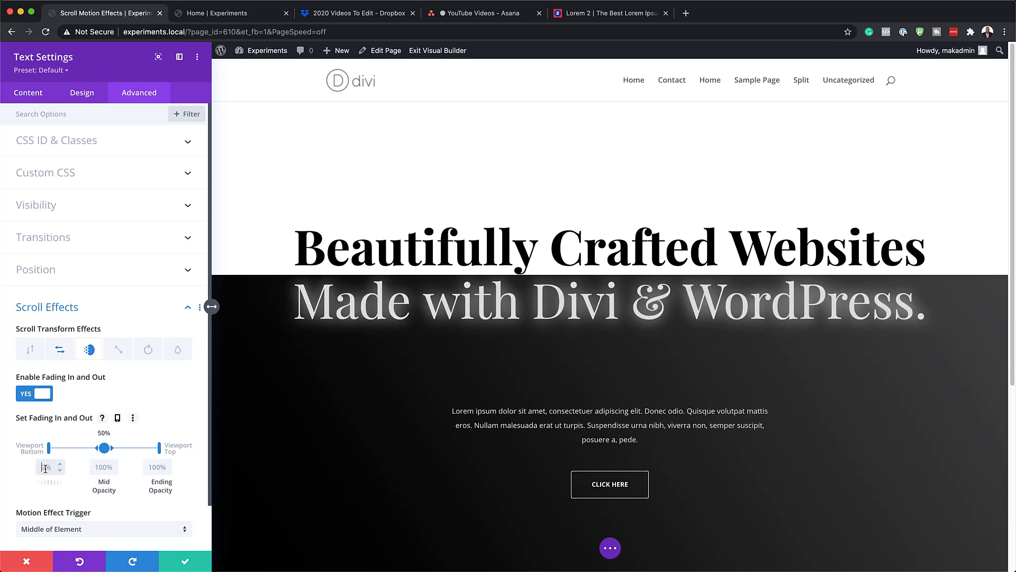
left_click(99, 469)
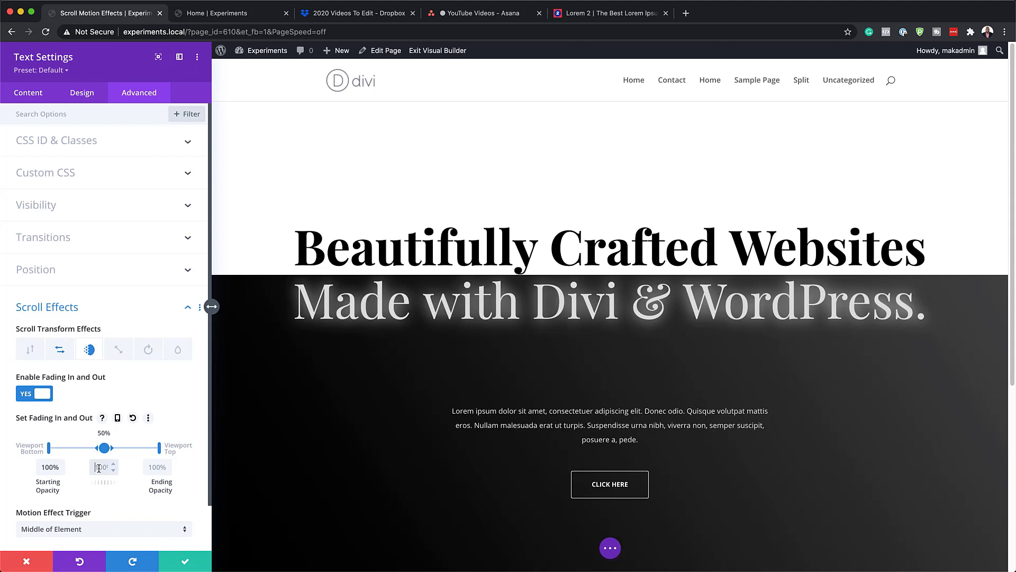
left_click(150, 466)
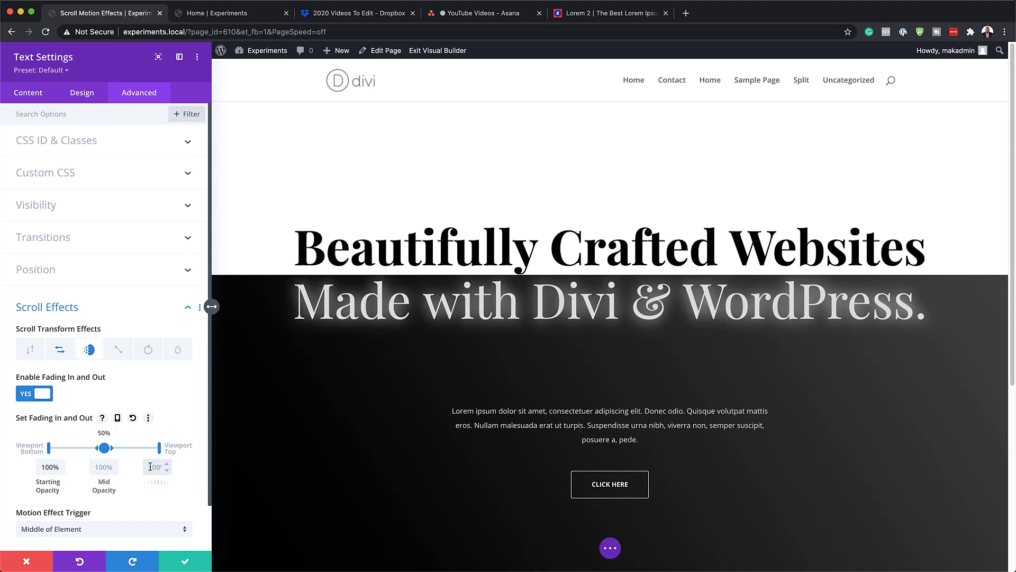
type("0%")
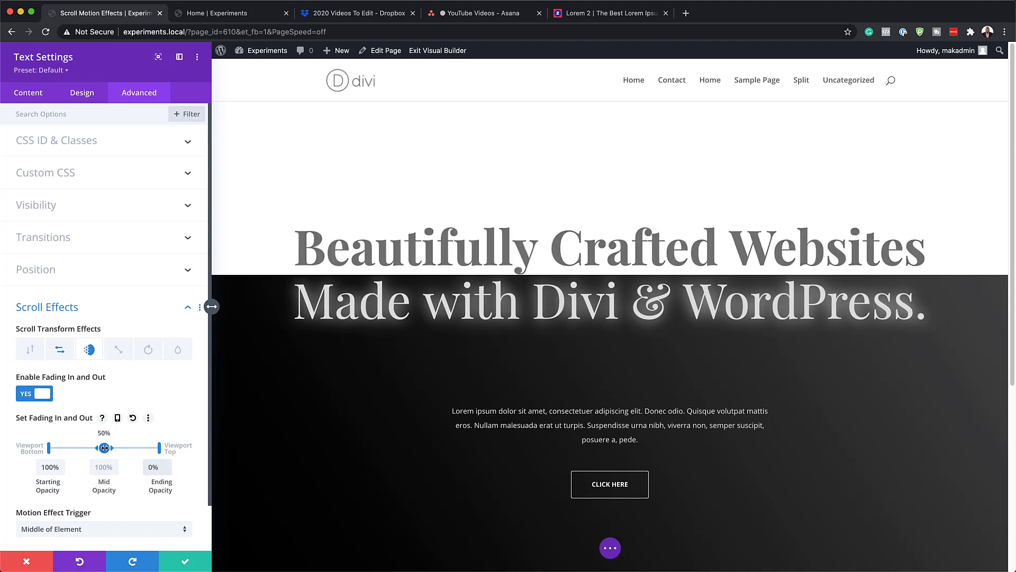
left_click_drag(105, 447, 123, 447)
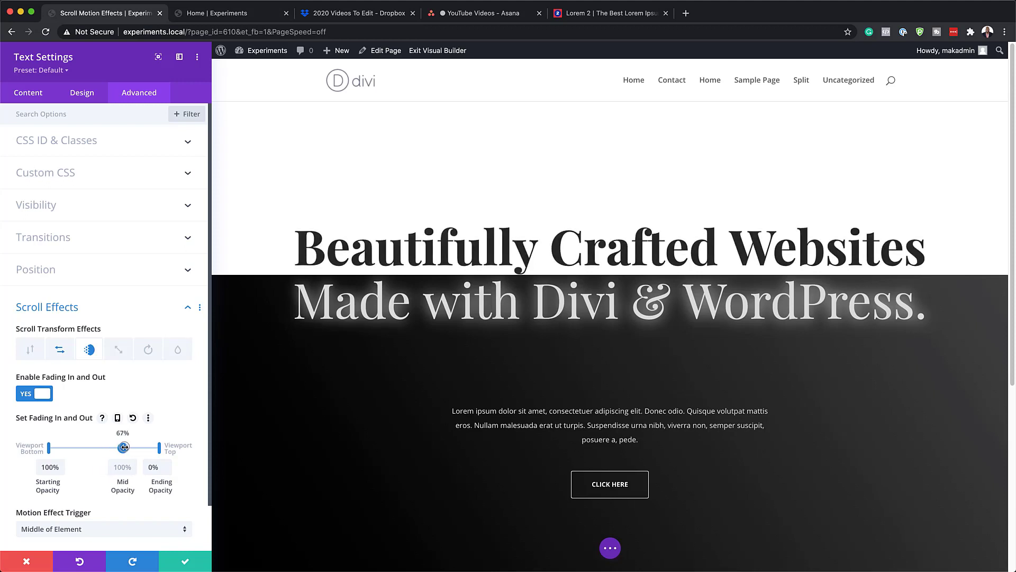
left_click(185, 560)
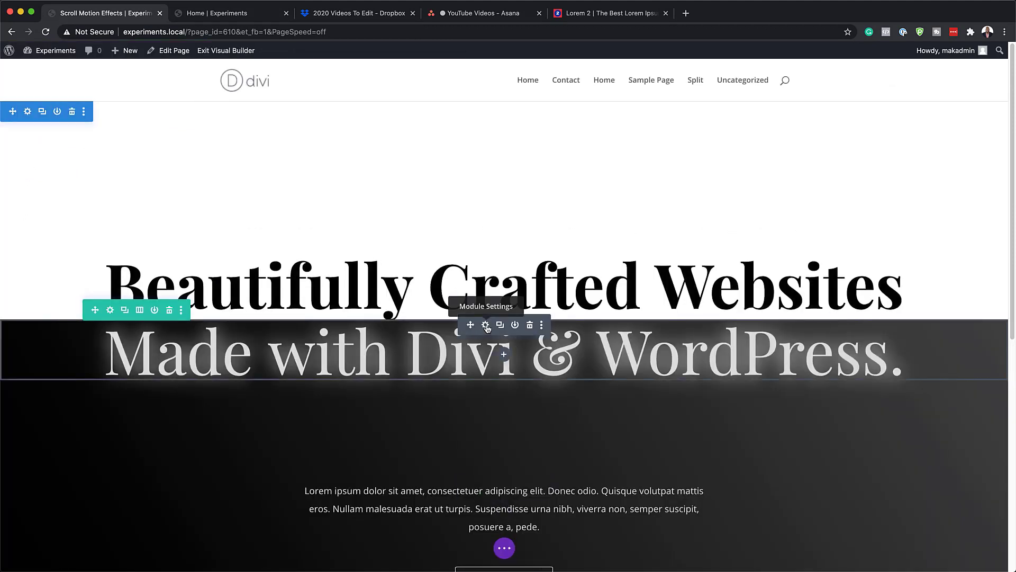
Step: Enable horizontal motion on the "Made with Divi & WordPress." text with a starting offset of 10 and an ending offset of 10
left_click(486, 327)
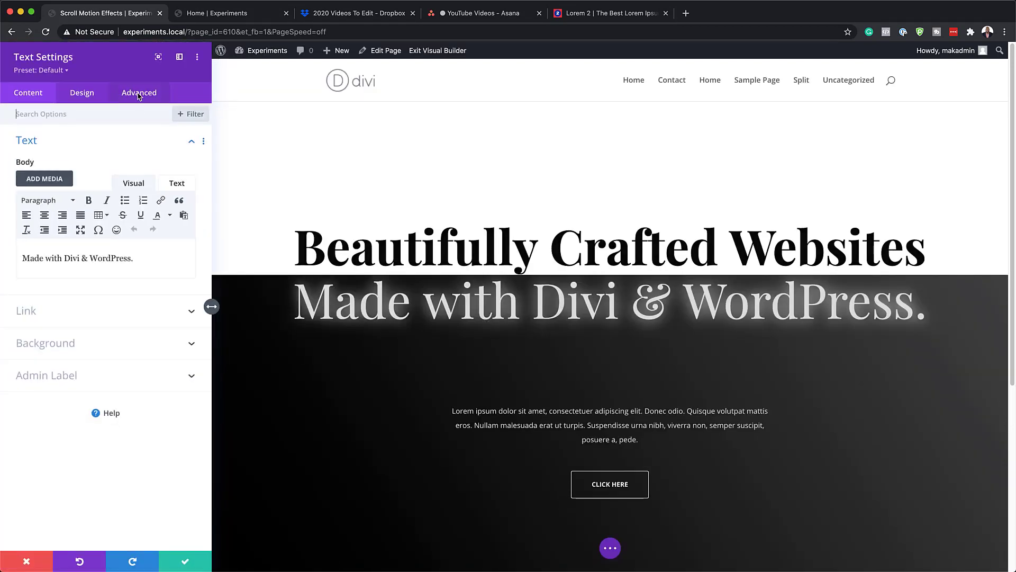
left_click(138, 94)
left_click(58, 302)
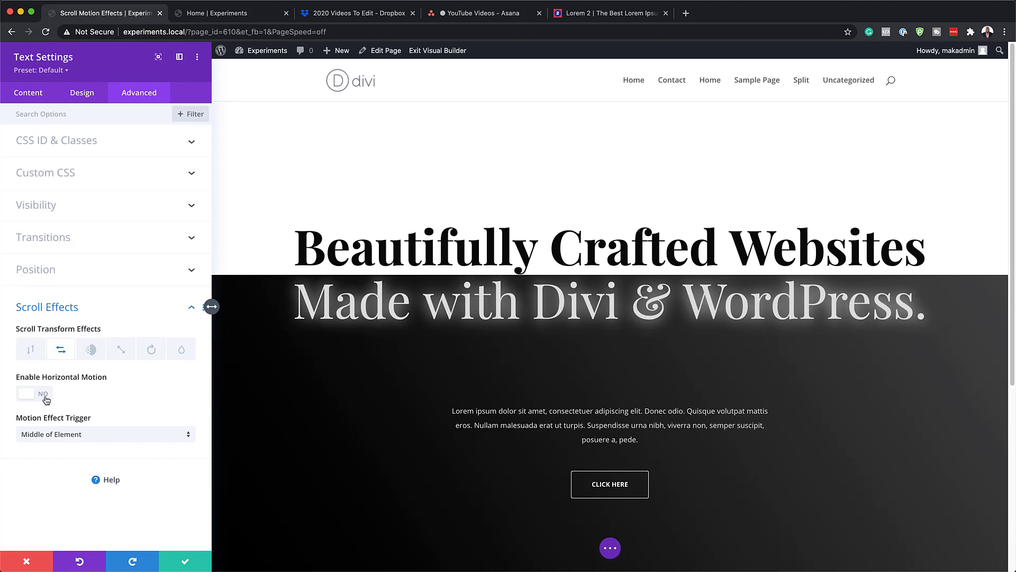
left_click(45, 396)
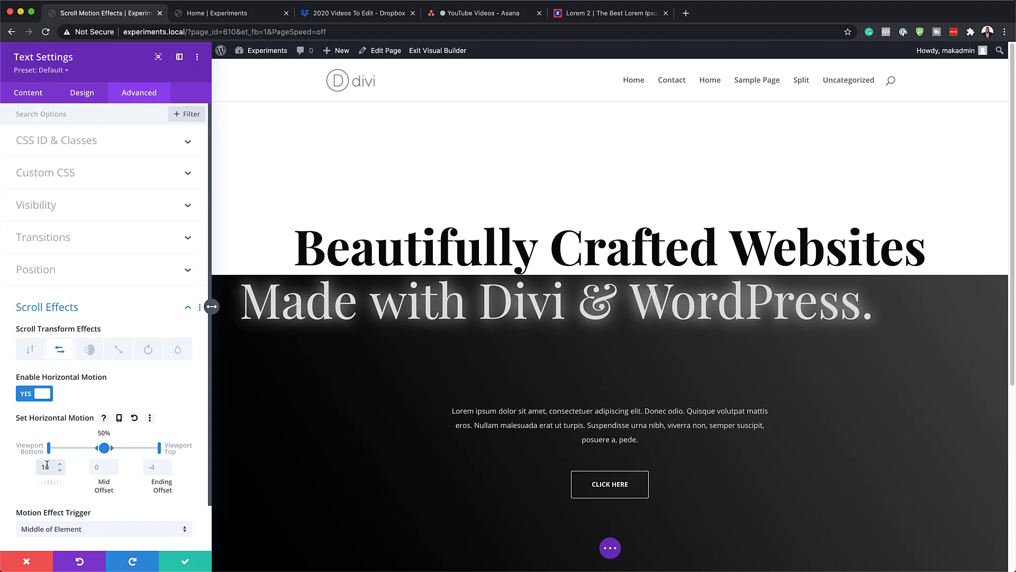
left_click(153, 469)
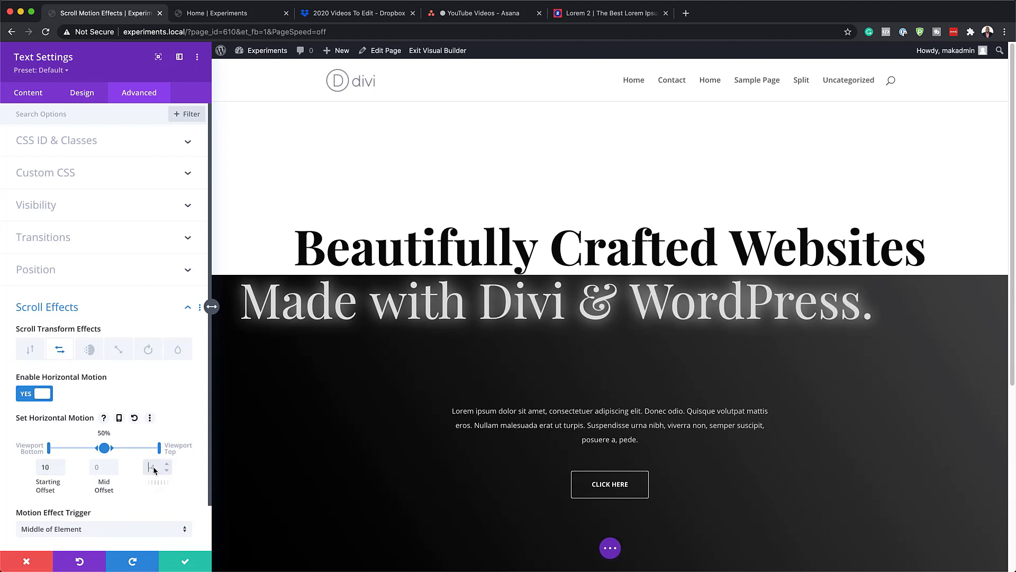
type("10")
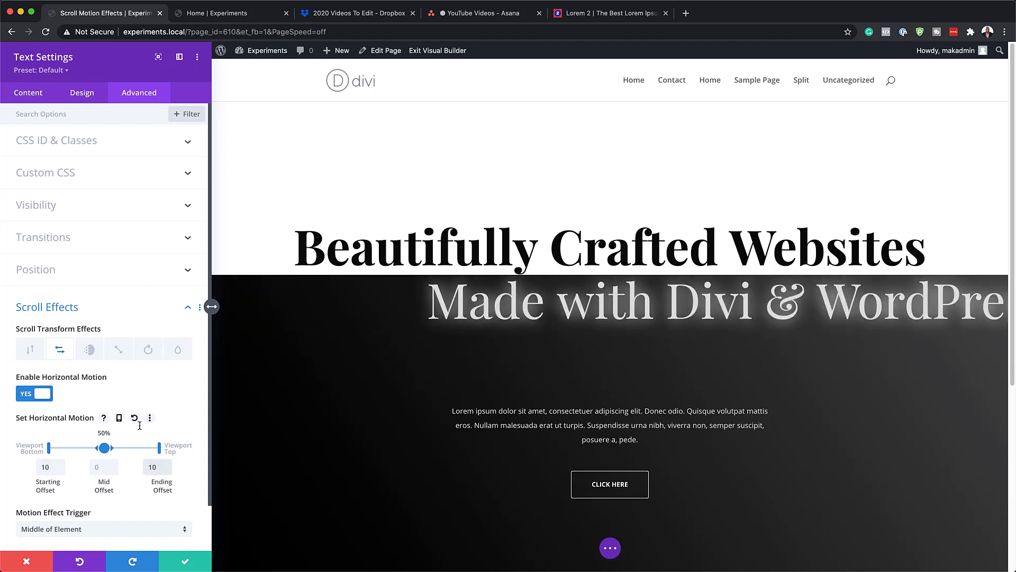
Step: Stretch the text's horizontal motion midpoint across 10% to 70%, and enable fading with ending opacity 0% and a 35% to 60% midpoint range
left_click_drag(113, 450, 62, 449)
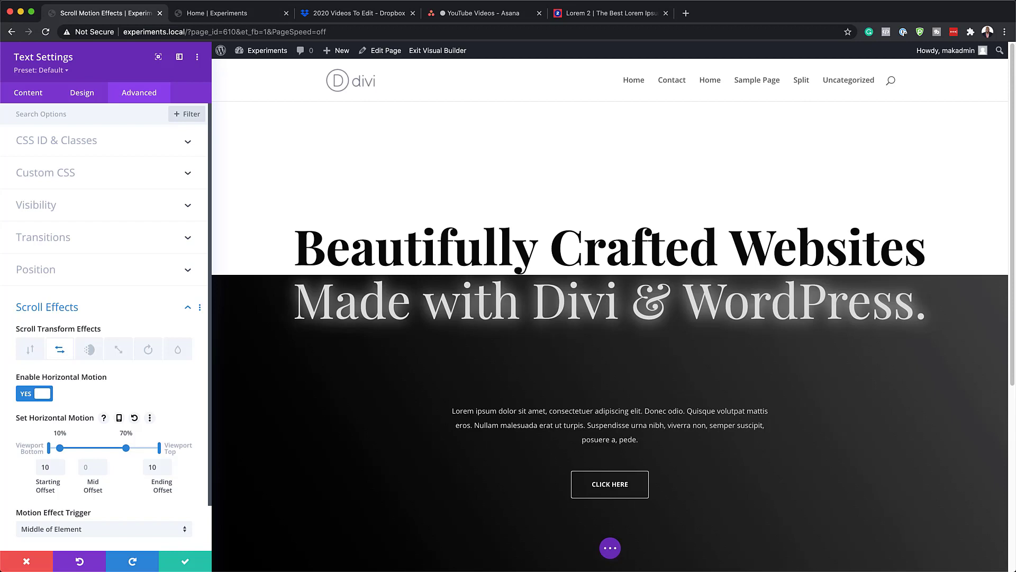
left_click(91, 350)
left_click(44, 395)
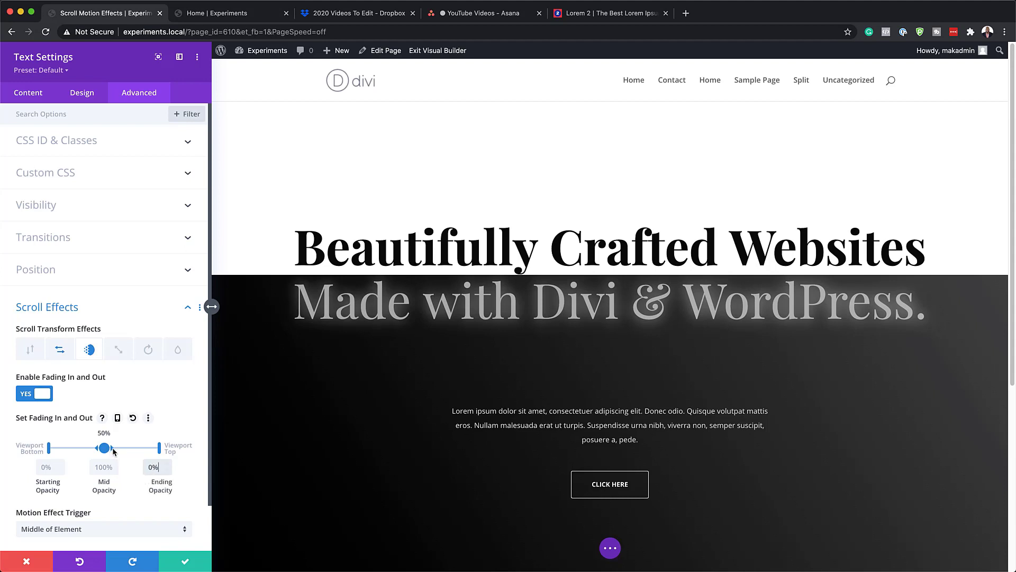
left_click_drag(114, 450, 126, 448)
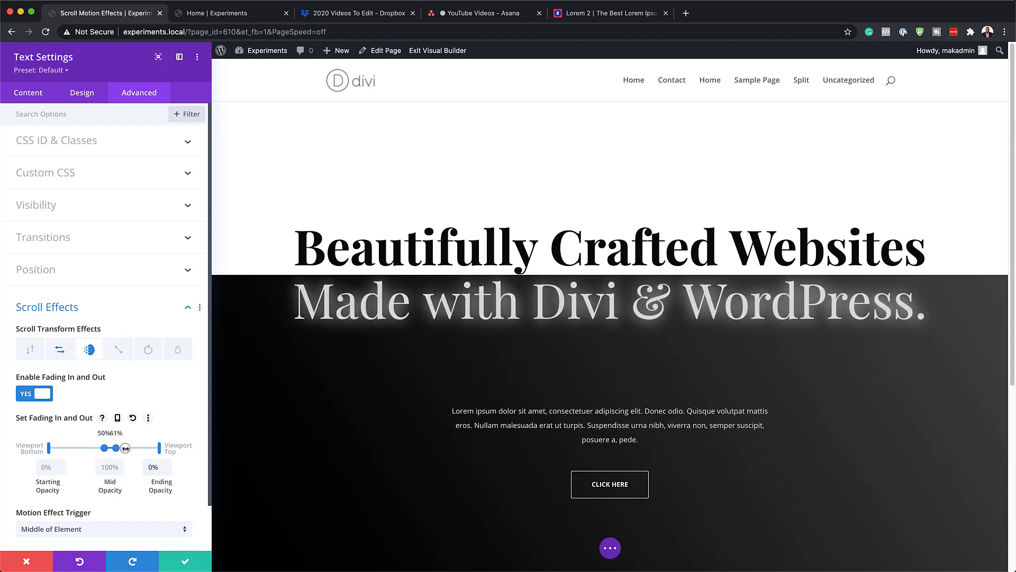
left_click_drag(125, 448, 87, 447)
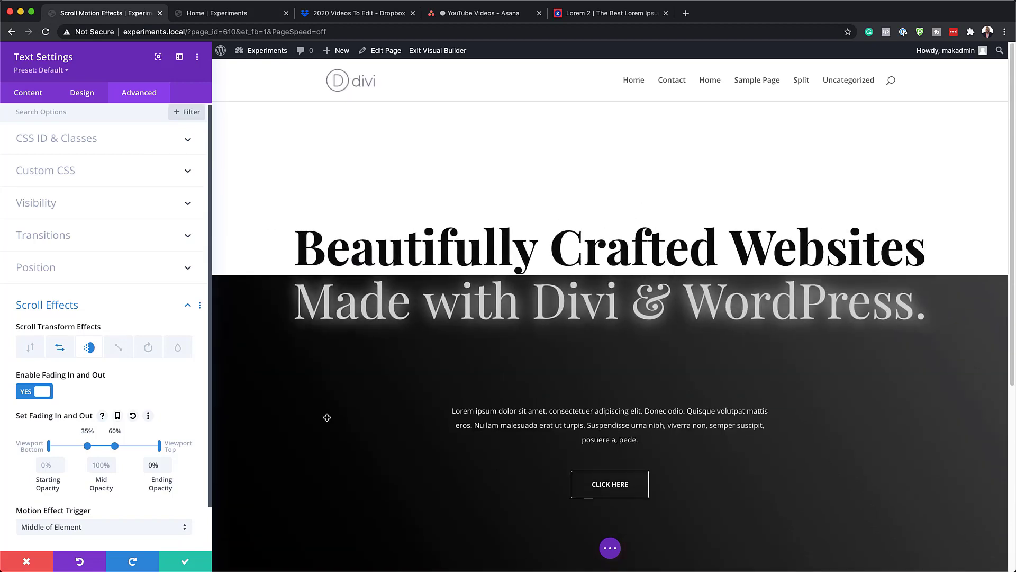
Step: Preview how the "Made with Divi & WordPress." text moves and fades on scroll, and save the module's settings
scroll(404, 415, "down", 4)
scroll(405, 416, "up", 4)
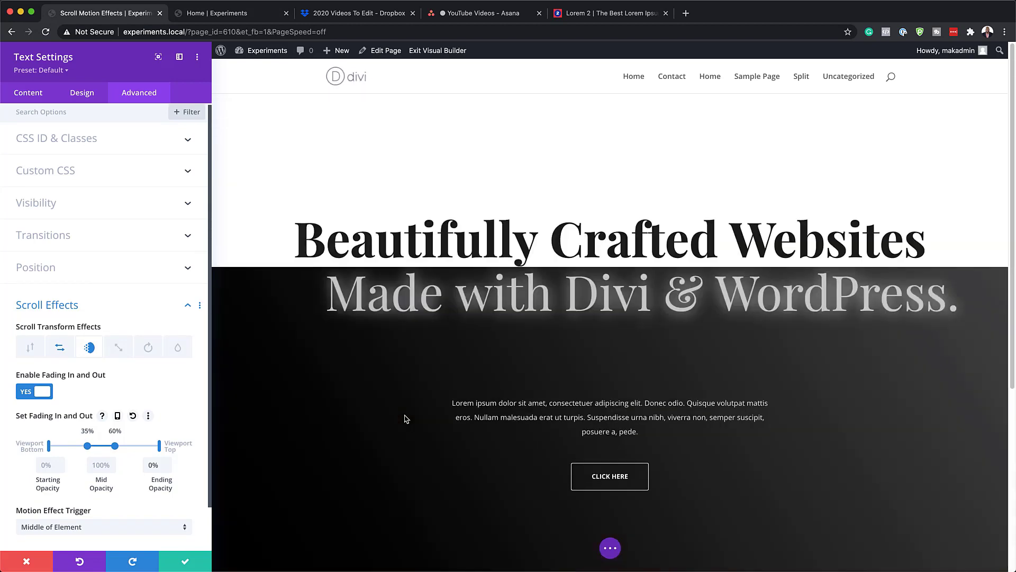
scroll(405, 416, "down", 1)
scroll(405, 415, "down", 2)
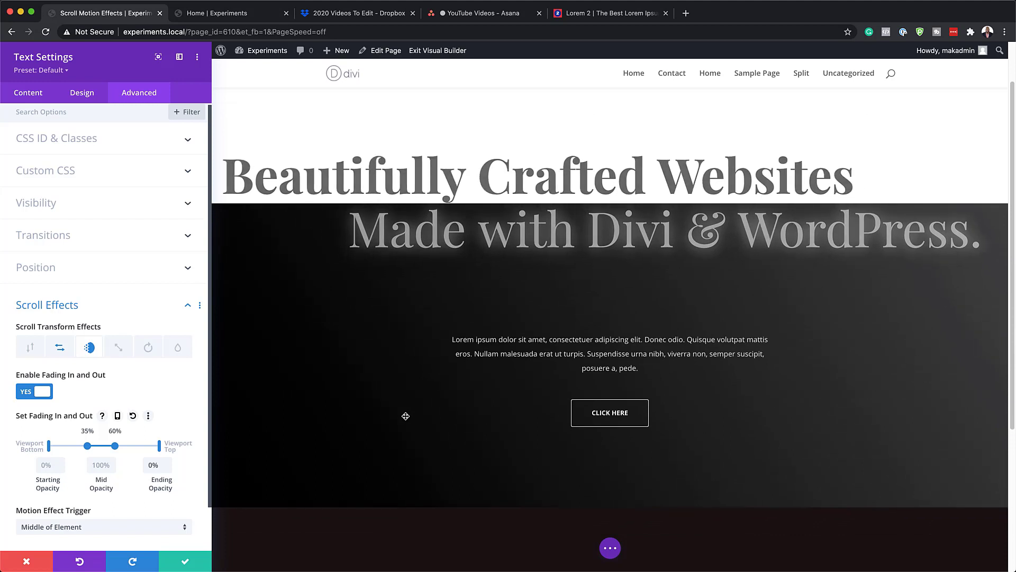
scroll(406, 416, "down", 3)
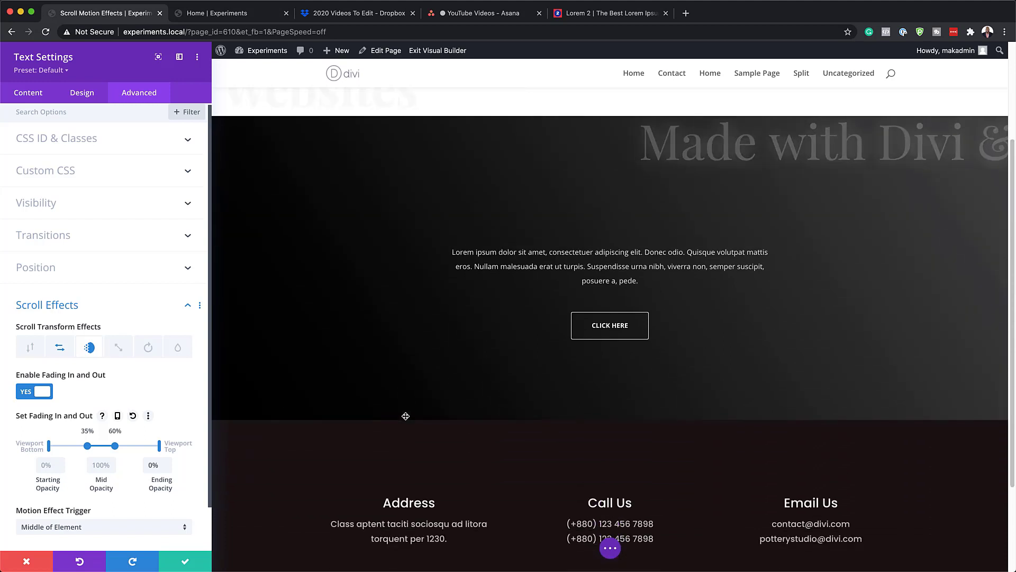
scroll(405, 416, "up", 1)
scroll(405, 416, "up", 5)
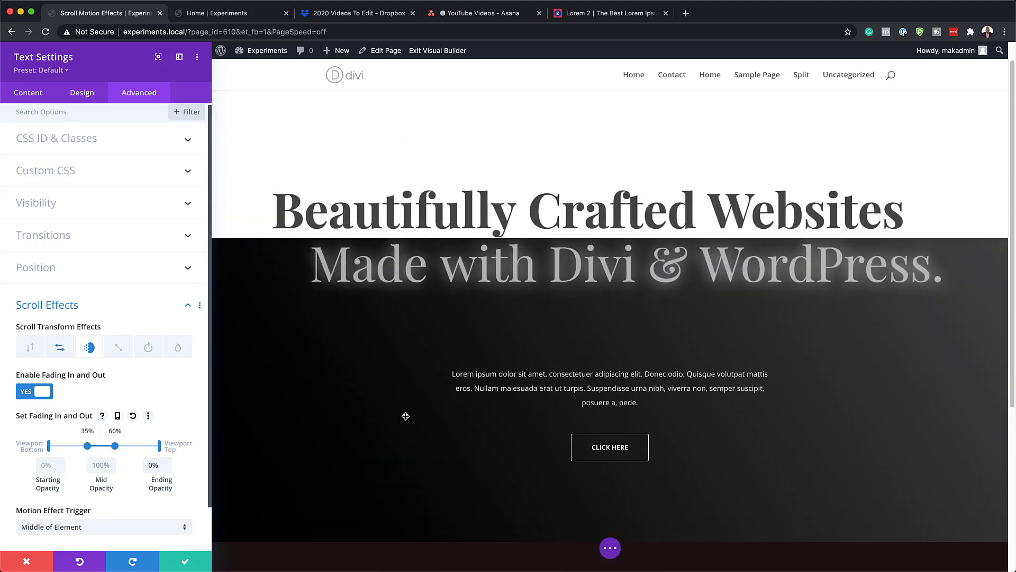
scroll(405, 416, "down", 2)
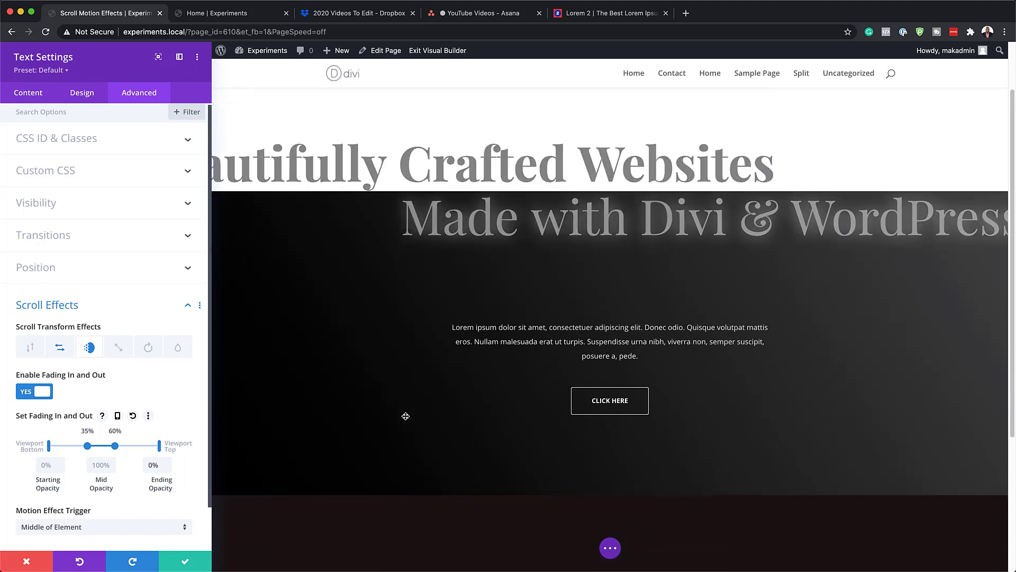
scroll(405, 416, "up", 3)
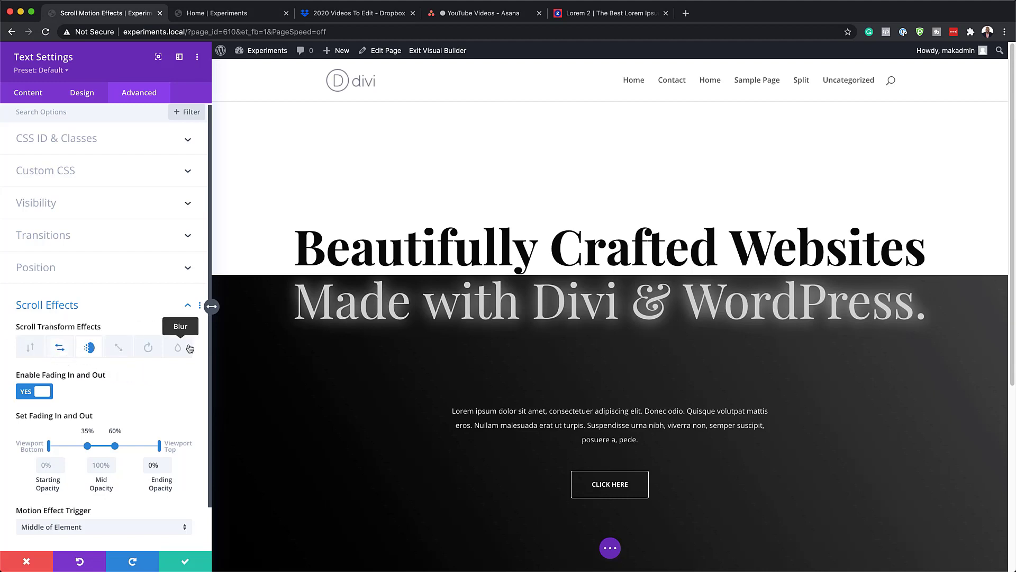
left_click(190, 565)
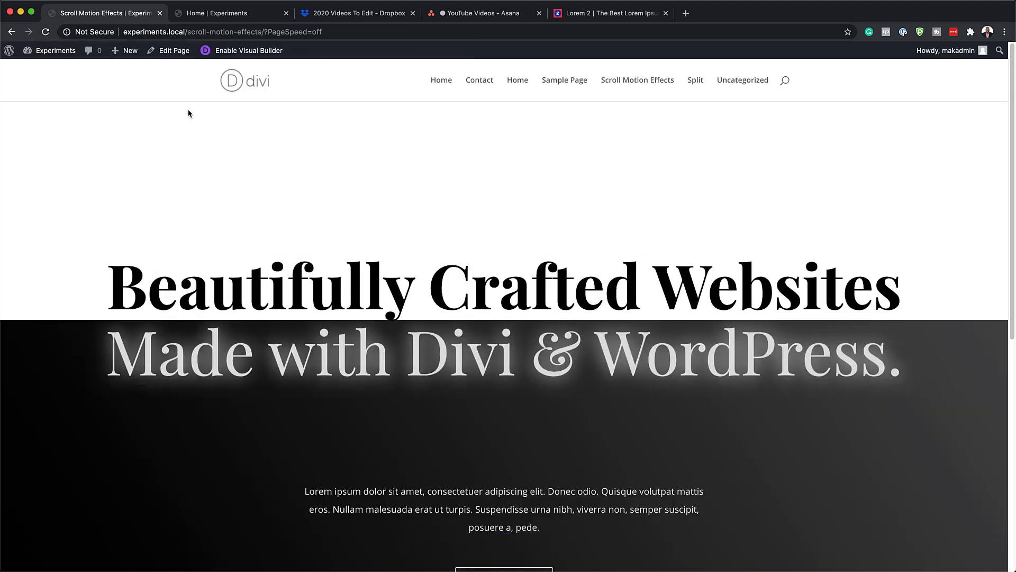
Step: Examine the horizontal motion and fading of the heading and glowing text on the live page outside the visual builder
scroll(259, 195, "down", 2)
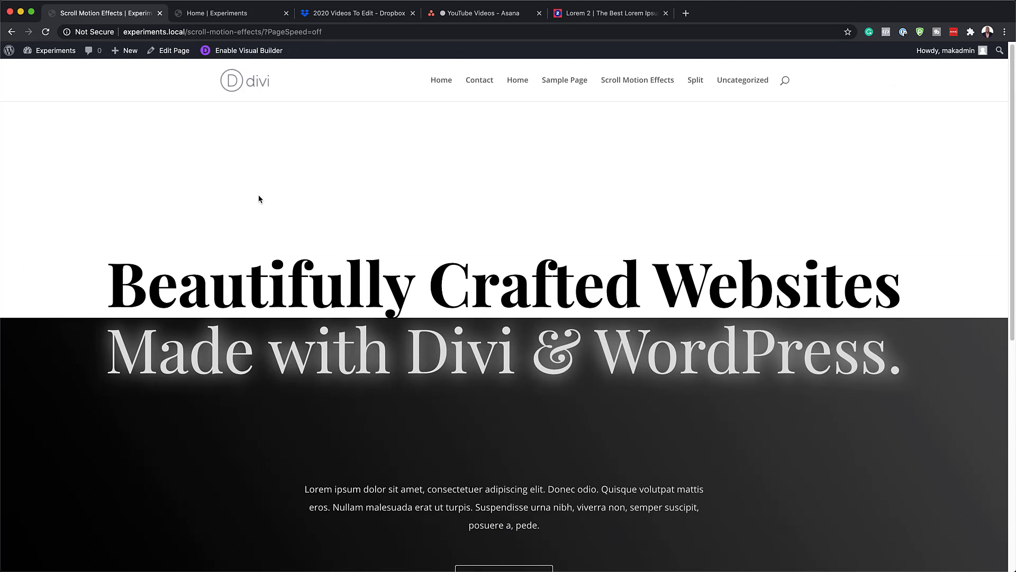
scroll(259, 198, "down", 4)
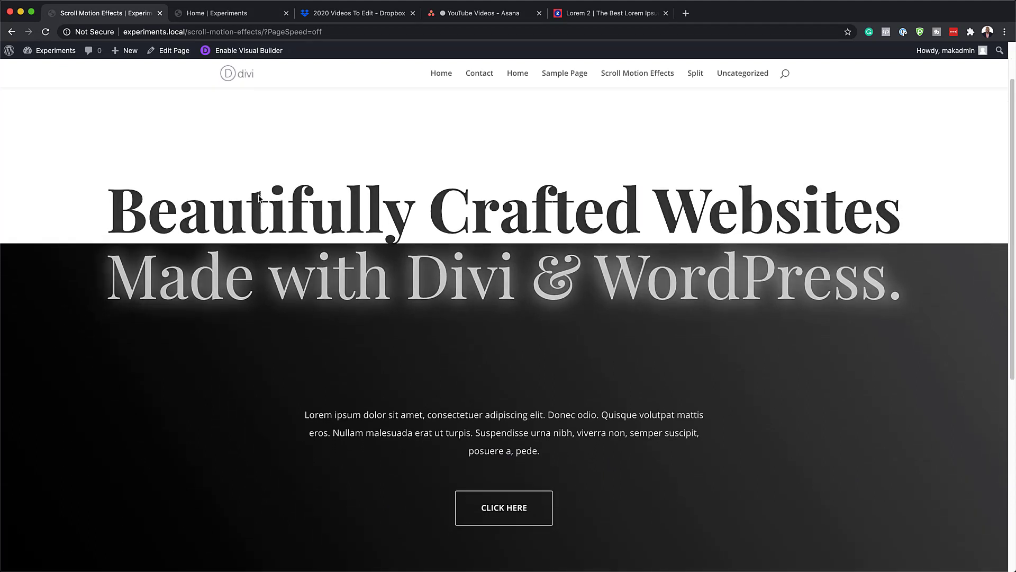
scroll(259, 196, "down", 2)
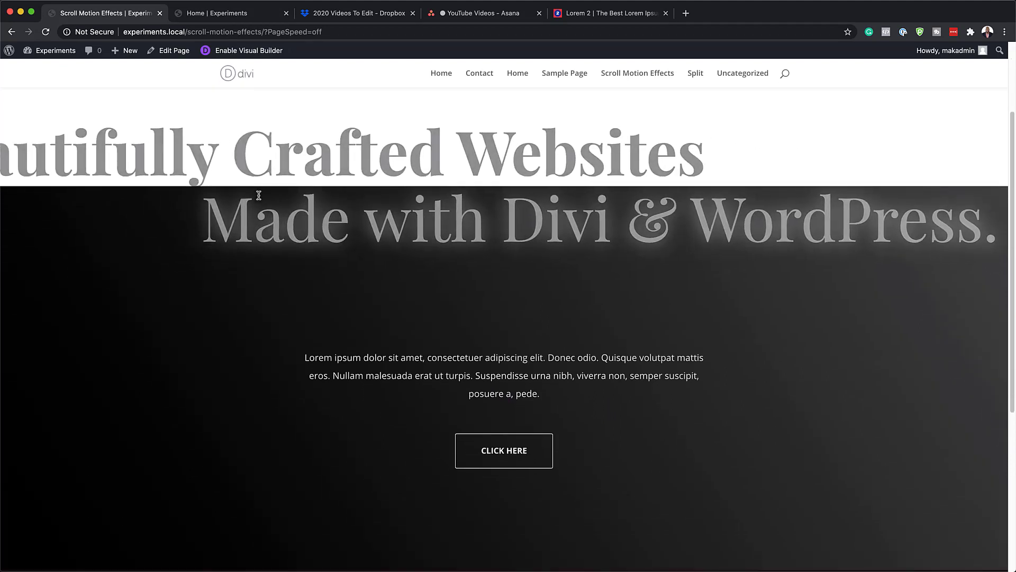
scroll(258, 195, "down", 3)
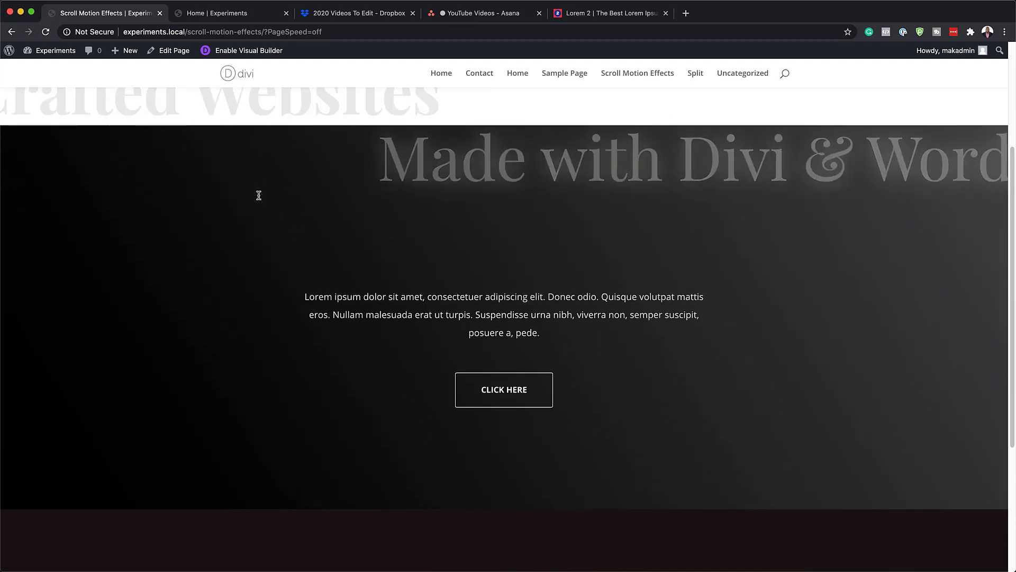
scroll(259, 195, "down", 2)
scroll(258, 195, "up", 5)
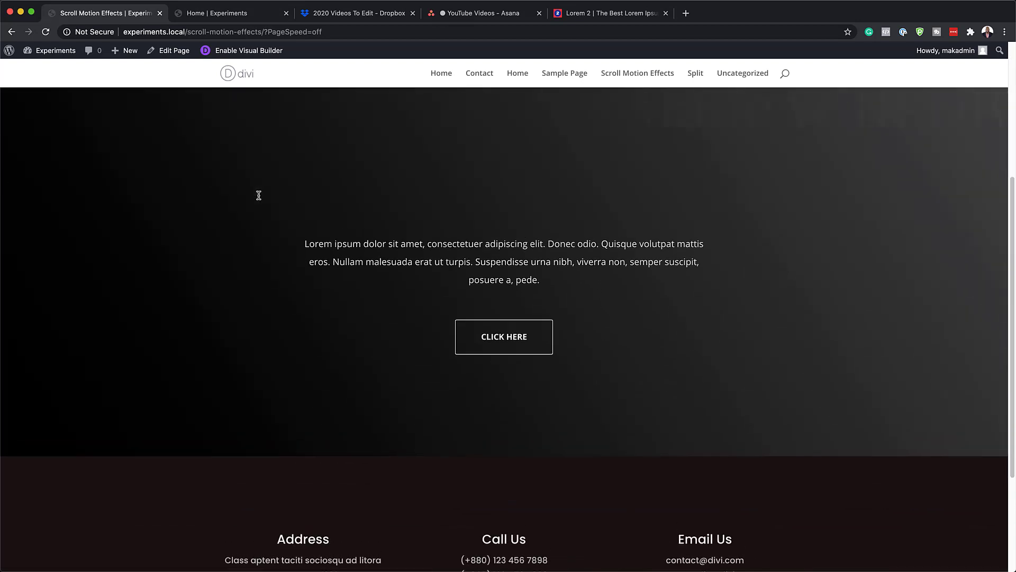
scroll(258, 199, "up", 5)
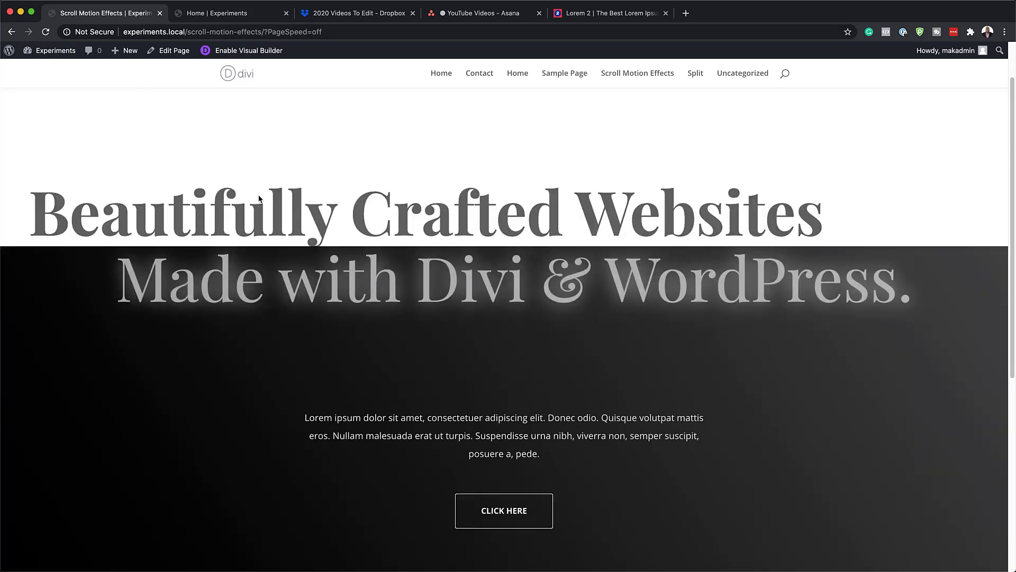
scroll(259, 199, "up", 2)
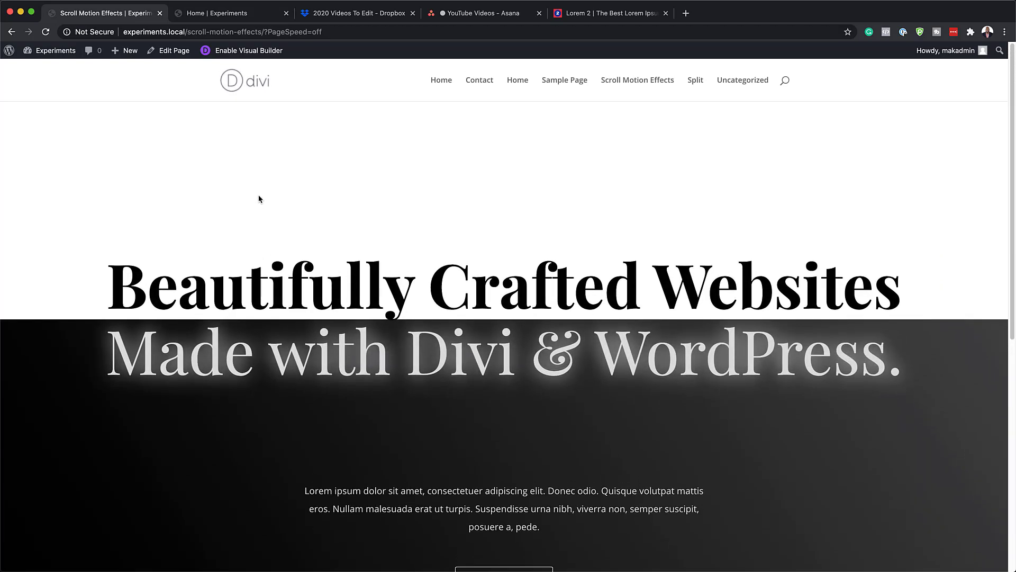